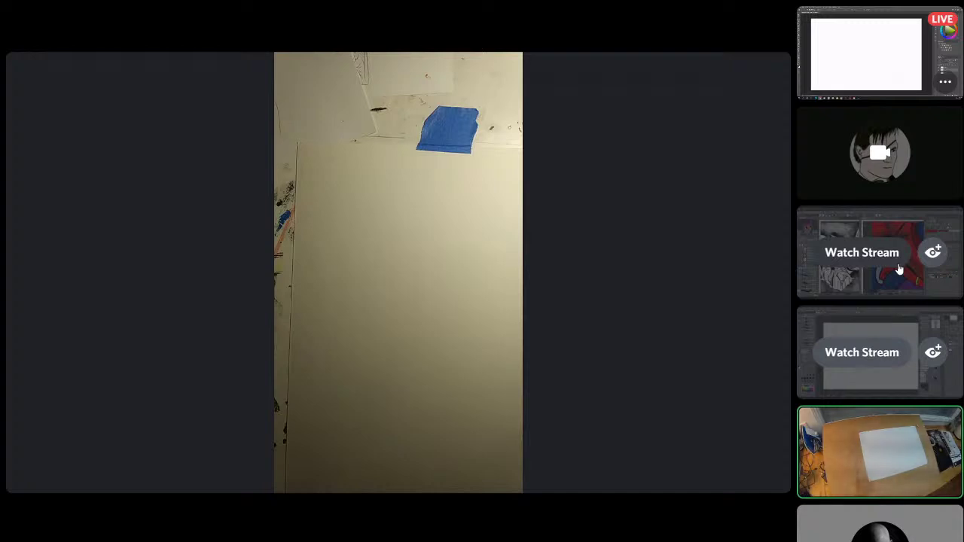
# Step: Watch the shared stream with the coloured comic page, and the one with the blank landscape canvas
pyautogui.moveTo(893, 268)
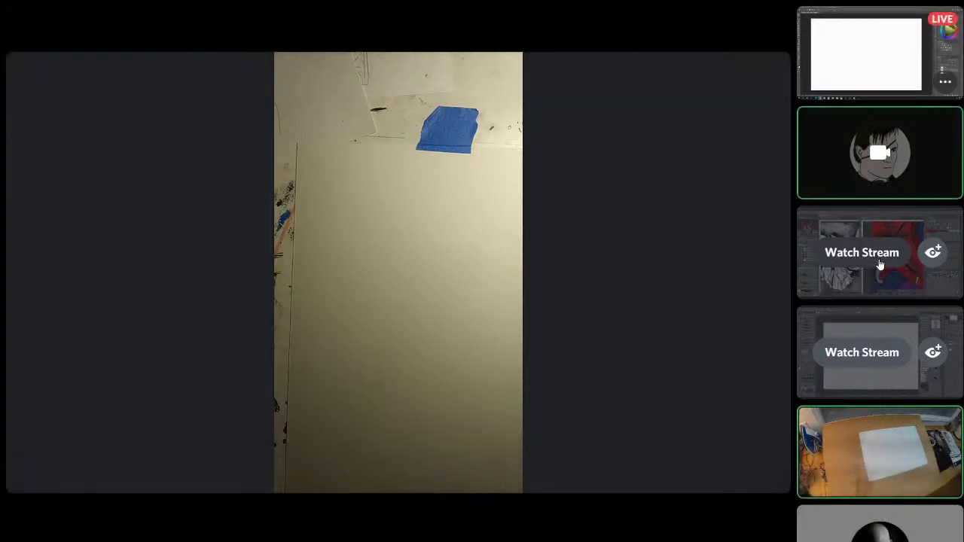
pyautogui.moveTo(859, 259)
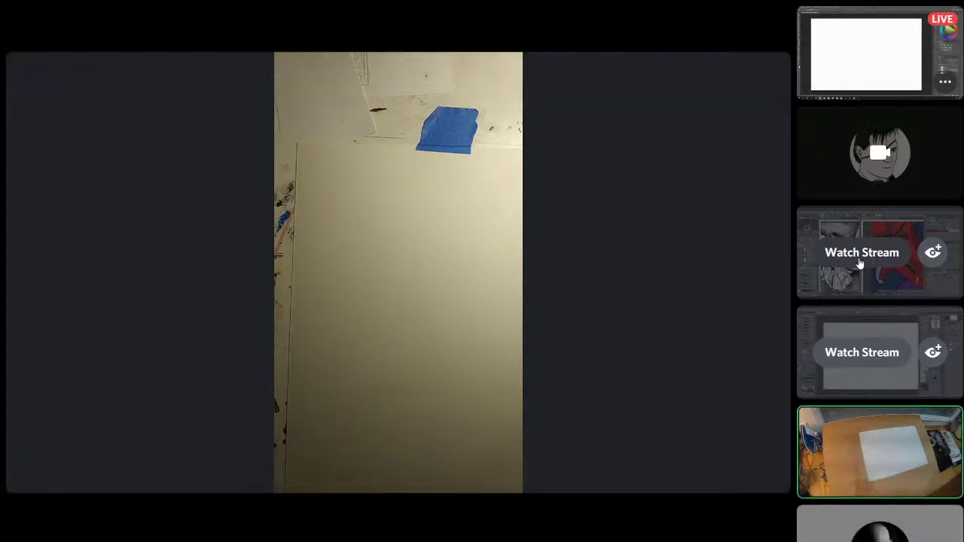
pyautogui.click(859, 262)
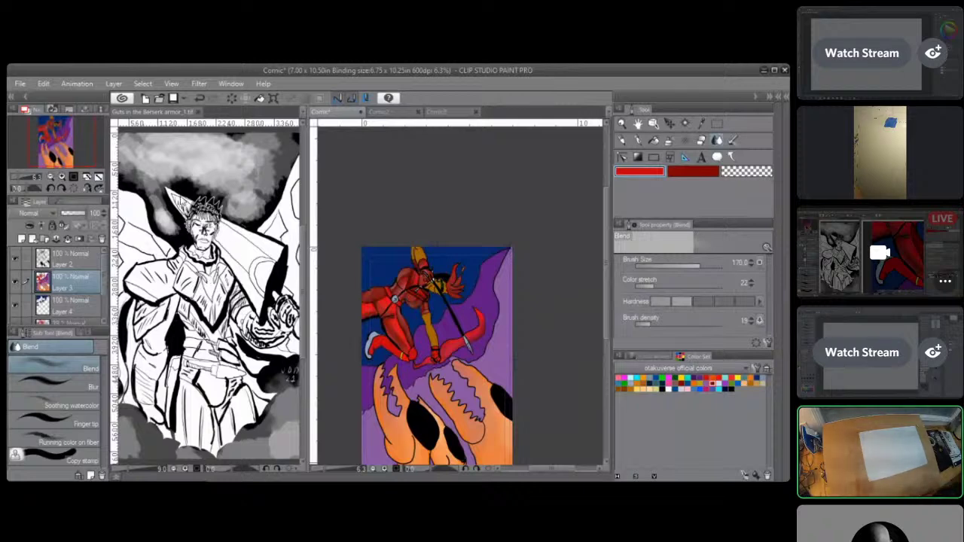
pyautogui.moveTo(621, 281)
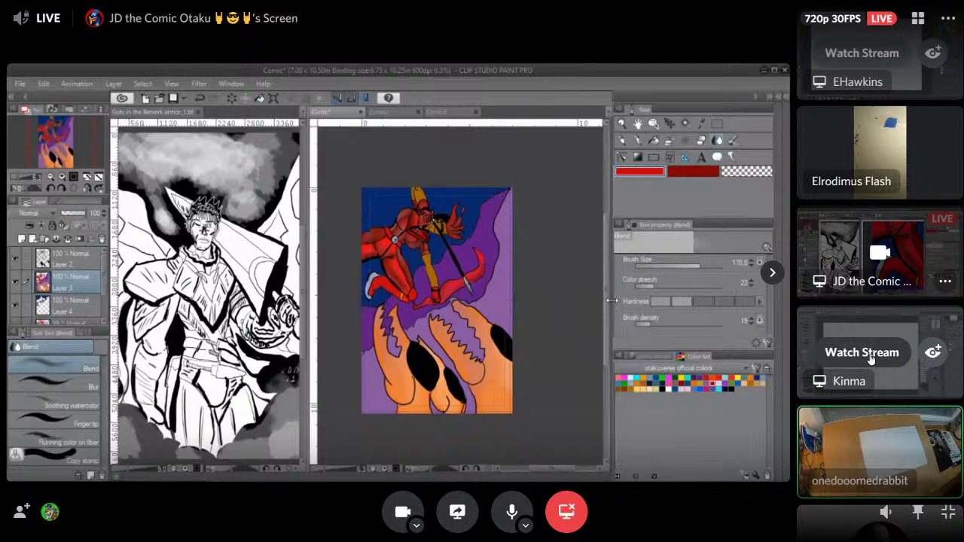
pyautogui.click(871, 359)
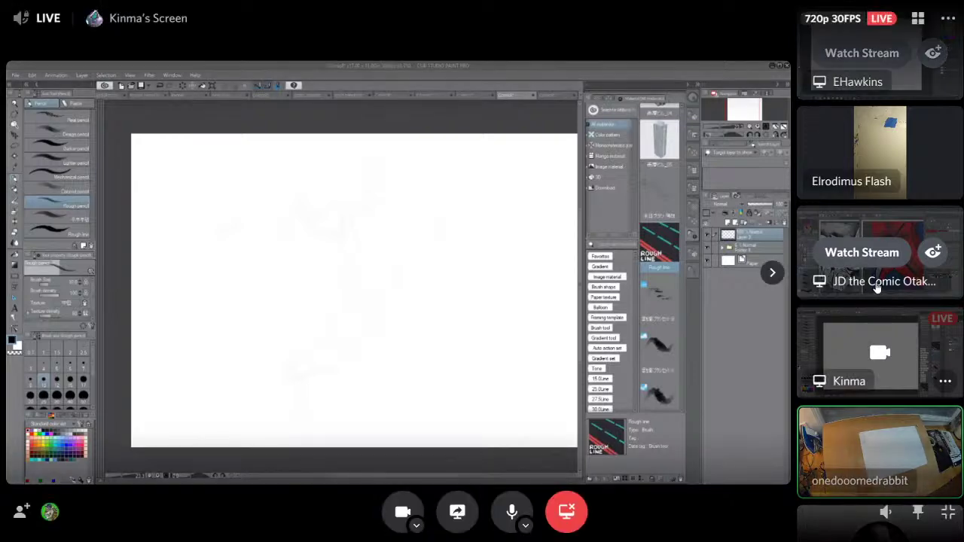
# Step: Bring the overhead camera feed of the drawing desk with the blank sheet into the main view
pyautogui.scroll(-3, 876, 284)
pyautogui.scroll(-1, 876, 287)
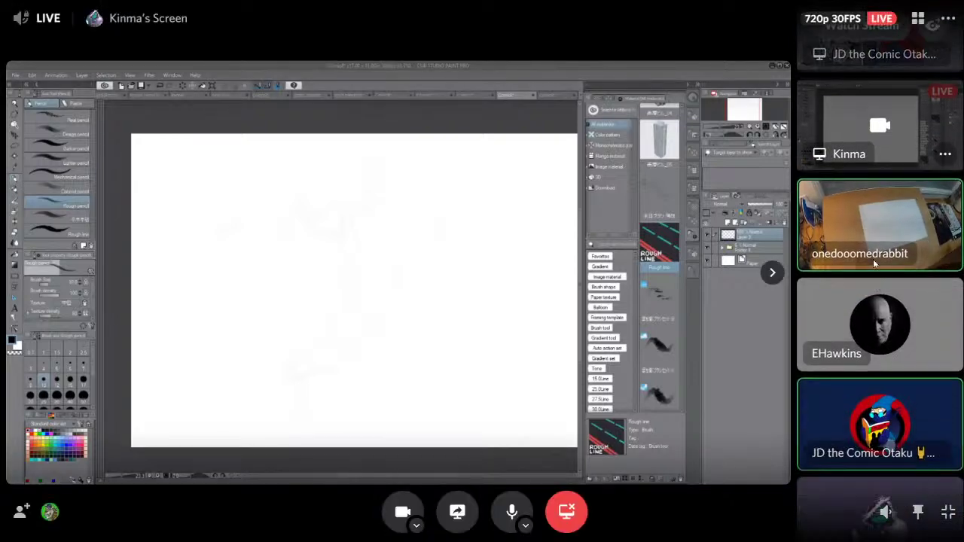
pyautogui.click(880, 224)
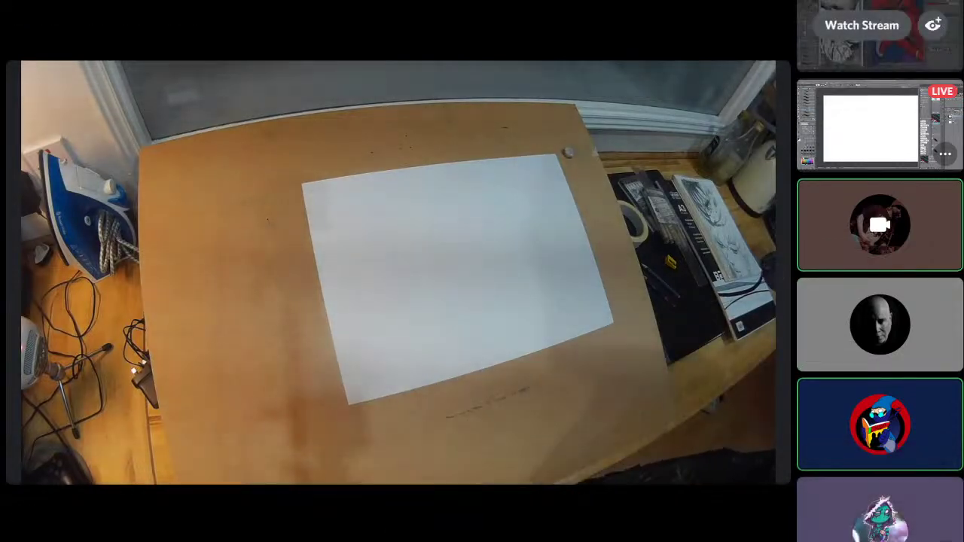
pyautogui.scroll(3, 880, 271)
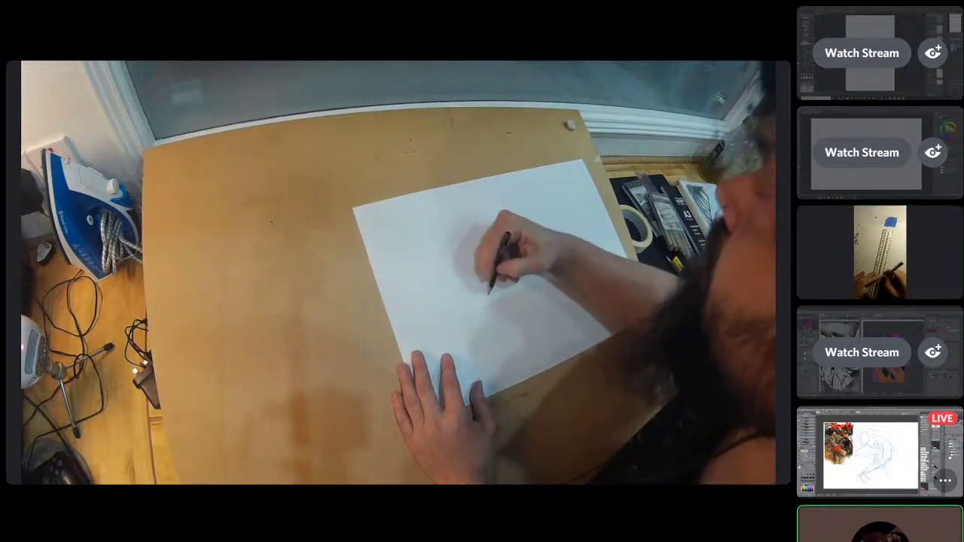
# Step: Watch the first shared stream in the participant list, which shows the portrait-format canvas, and look through the other participants
pyautogui.moveTo(611, 323)
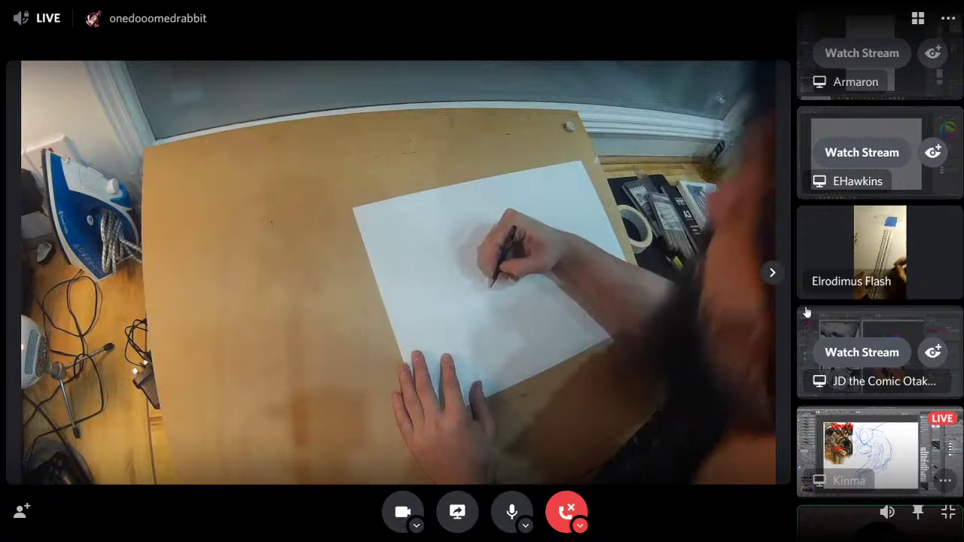
pyautogui.click(881, 51)
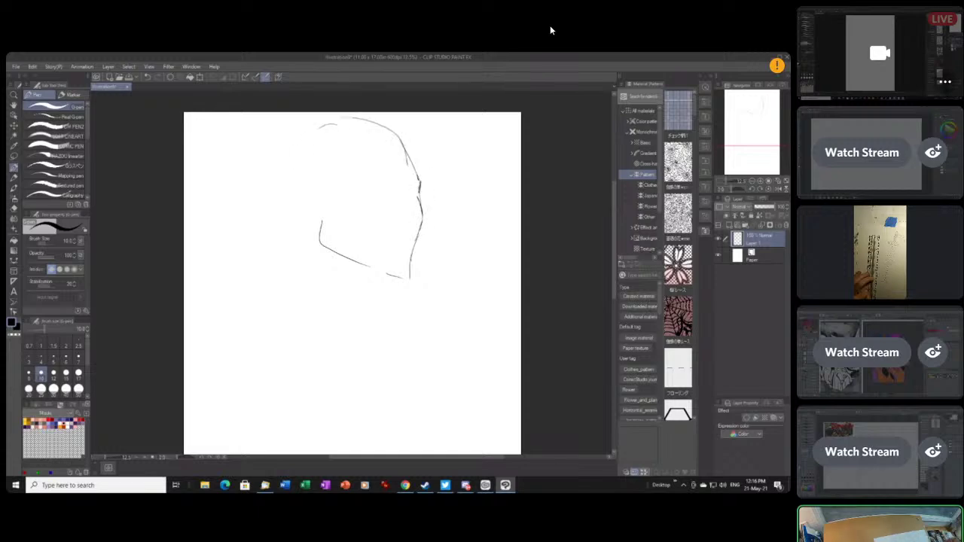
pyautogui.moveTo(685, 21)
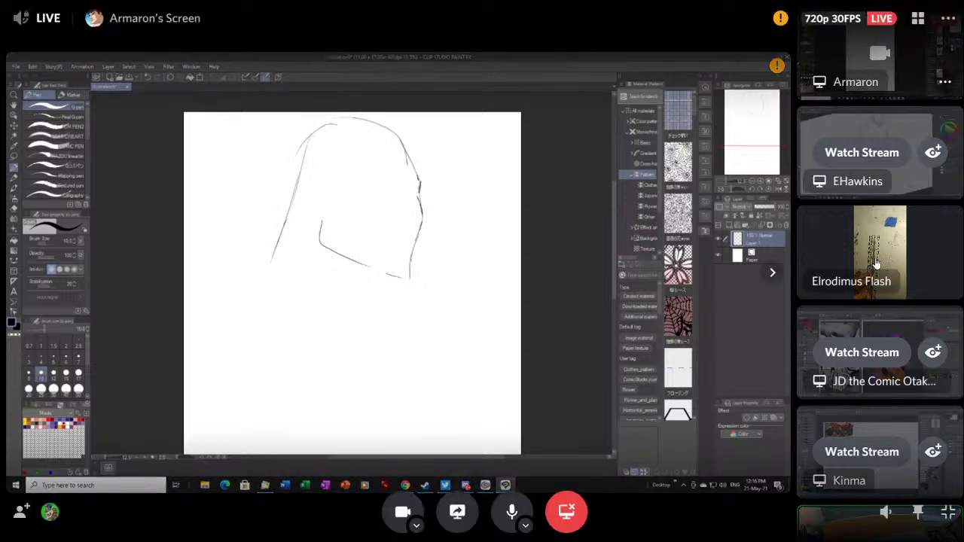
pyautogui.scroll(-2, 874, 258)
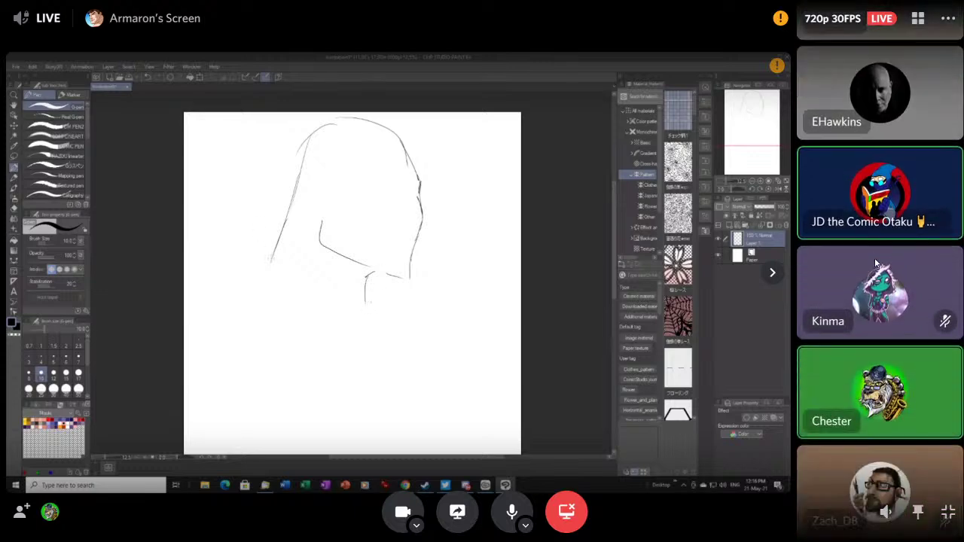
pyautogui.scroll(5, 874, 257)
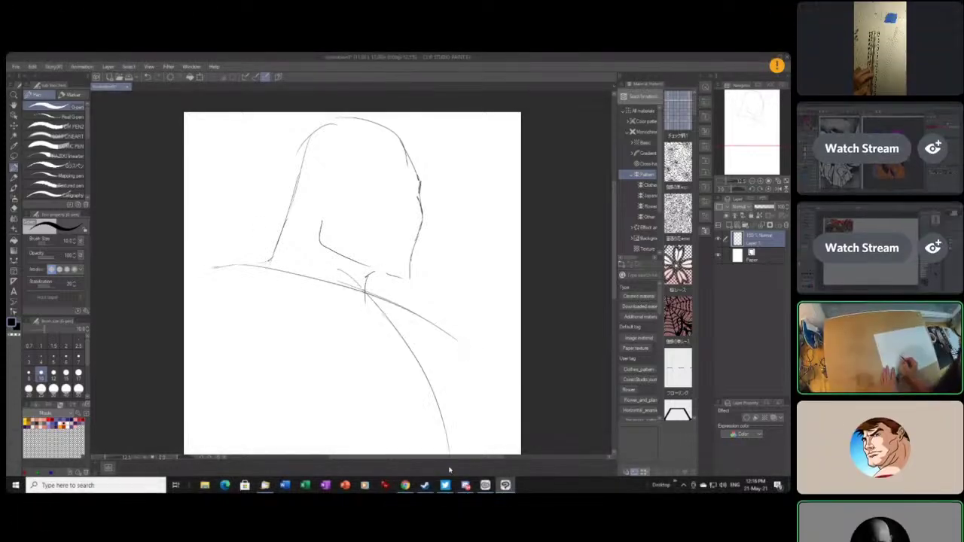
pyautogui.moveTo(918, 178)
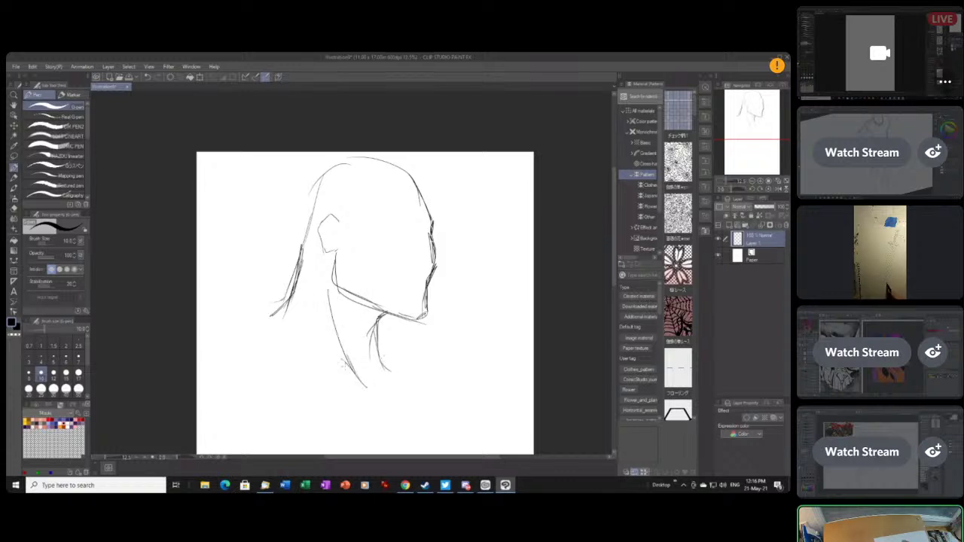
pyautogui.moveTo(912, 195)
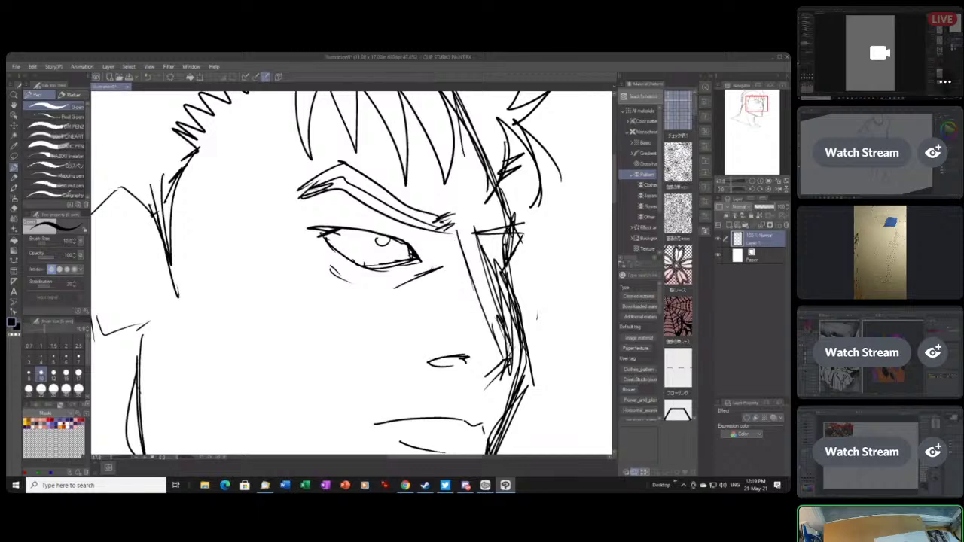
# Step: Sketch the nostril wing, nose tip and the groove below it, and strengthen the mouth line of the portrait
pyautogui.moveTo(476, 287); pyautogui.dragTo(430, 224)
pyautogui.moveTo(383, 287); pyautogui.dragTo(396, 319)
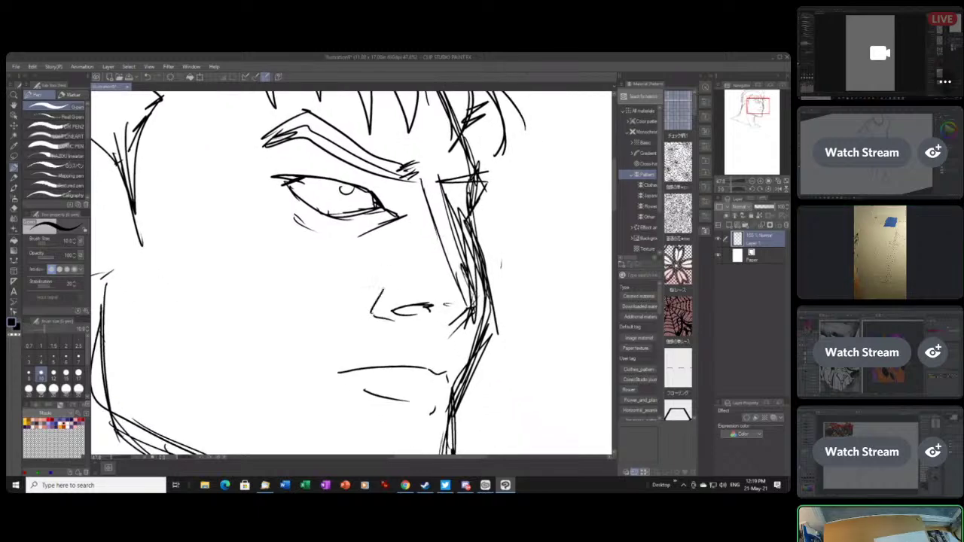
pyautogui.moveTo(463, 303)
pyautogui.mouseDown()
pyautogui.moveTo(446, 257)
pyautogui.moveTo(462, 301)
pyautogui.mouseUp()
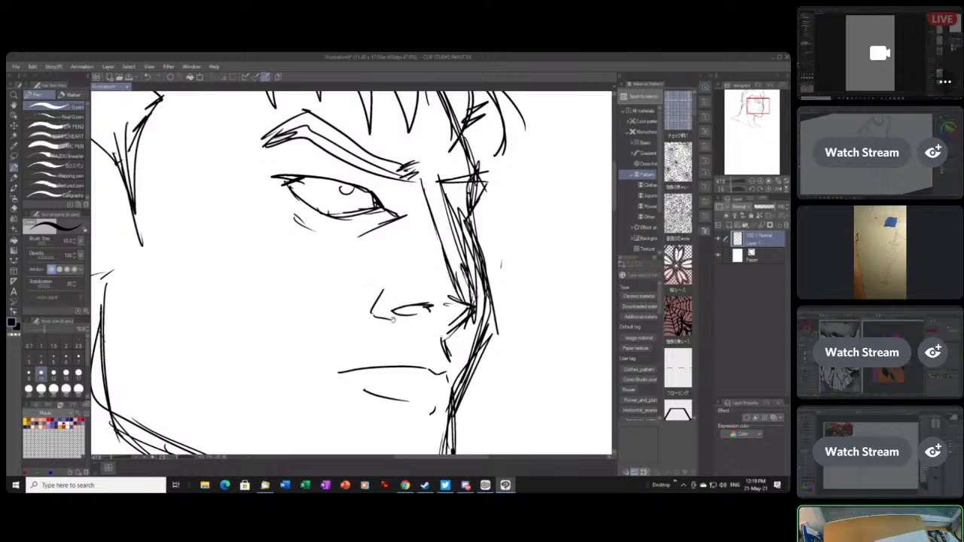
pyautogui.moveTo(360, 368)
pyautogui.mouseDown()
pyautogui.moveTo(431, 357)
pyautogui.moveTo(447, 384)
pyautogui.mouseUp()
# Step: Try to extend the lower lip line in both directions, towards the cheek and the far side of the face
pyautogui.moveTo(354, 271); pyautogui.dragTo(345, 228)
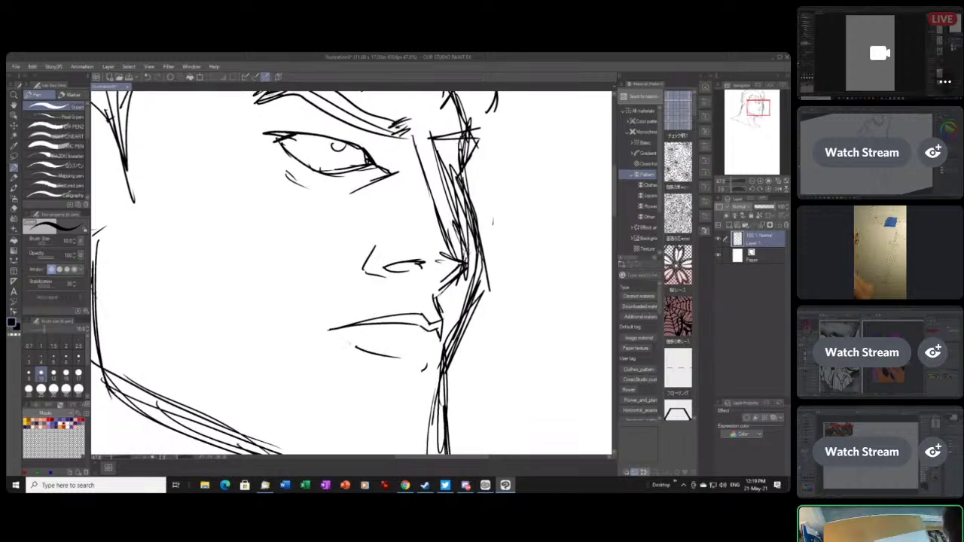
pyautogui.moveTo(386, 368); pyautogui.dragTo(438, 351)
pyautogui.moveTo(354, 271); pyautogui.dragTo(383, 318)
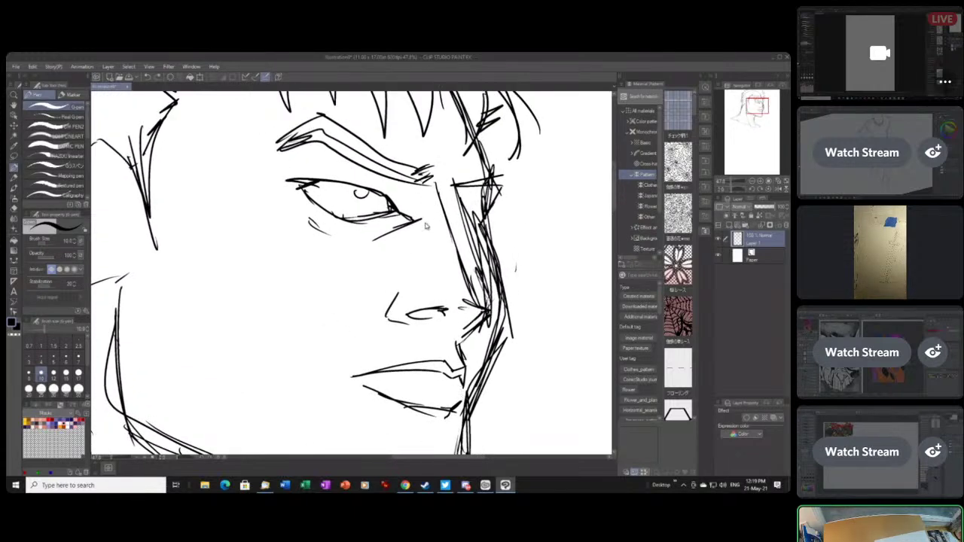
pyautogui.moveTo(455, 409); pyautogui.dragTo(393, 411)
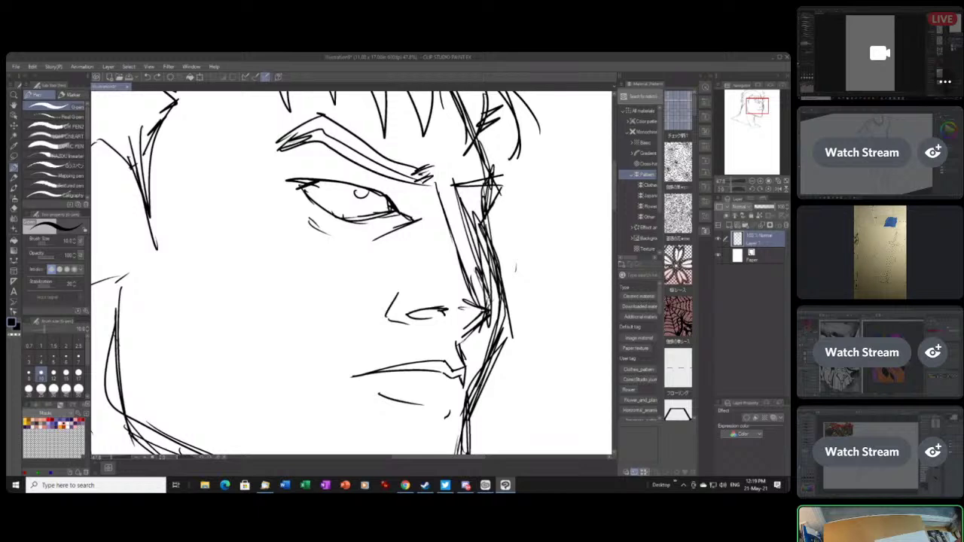
# Step: Sketch the far eye between the nose bridge and the face contour, and darken its upper lid
pyautogui.moveTo(349, 321); pyautogui.dragTo(461, 269)
pyautogui.moveTo(224, 276)
pyautogui.mouseDown()
pyautogui.moveTo(243, 380)
pyautogui.moveTo(403, 455)
pyautogui.mouseUp()
pyautogui.moveTo(407, 376); pyautogui.dragTo(279, 305)
pyautogui.moveTo(266, 372)
pyautogui.mouseDown()
pyautogui.moveTo(404, 410)
pyautogui.moveTo(445, 386)
pyautogui.moveTo(440, 303)
pyautogui.mouseUp()
pyautogui.moveTo(449, 375)
pyautogui.mouseDown()
pyautogui.moveTo(443, 302)
pyautogui.moveTo(464, 256)
pyautogui.mouseUp()
pyautogui.moveTo(430, 211); pyautogui.dragTo(423, 322)
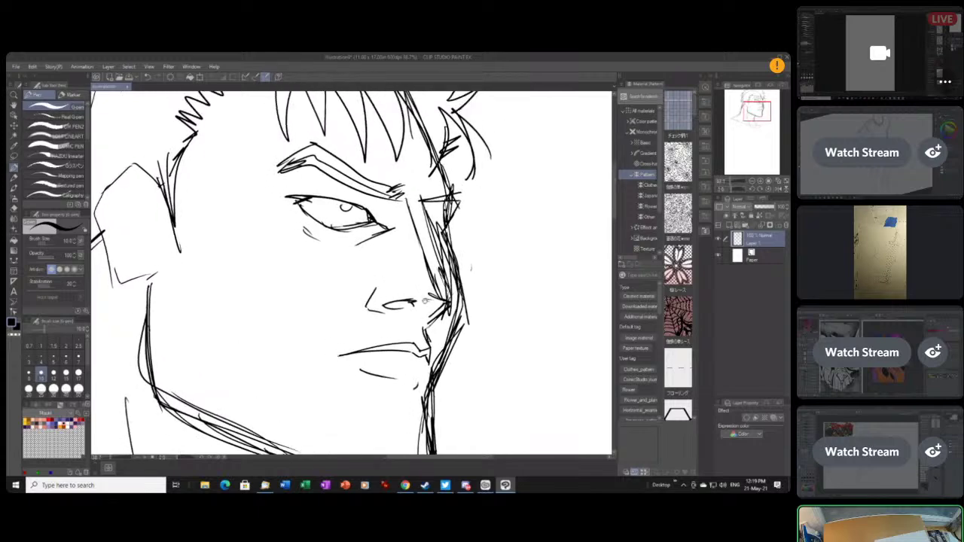
pyautogui.moveTo(448, 249); pyautogui.dragTo(438, 294)
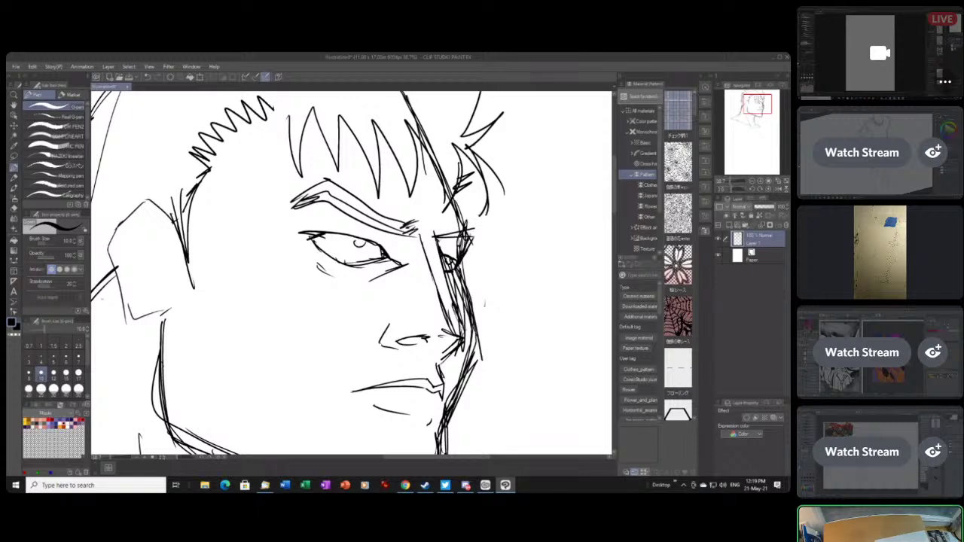
pyautogui.scroll(-3, 351, 273)
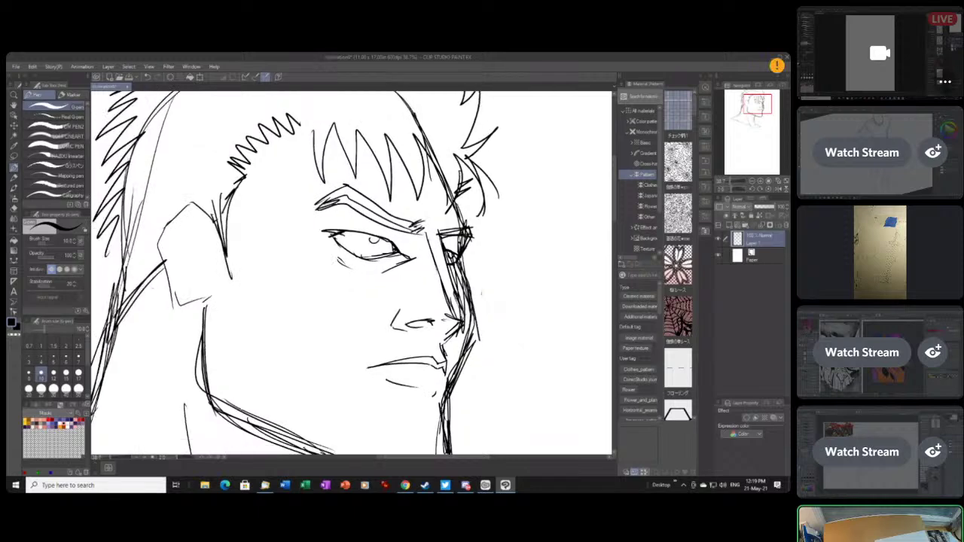
# Step: Undo the last earlobe stroke and redraw the upper outer contour of the ear with bolder lines
pyautogui.scroll(2, 351, 272)
pyautogui.scroll(3, 351, 273)
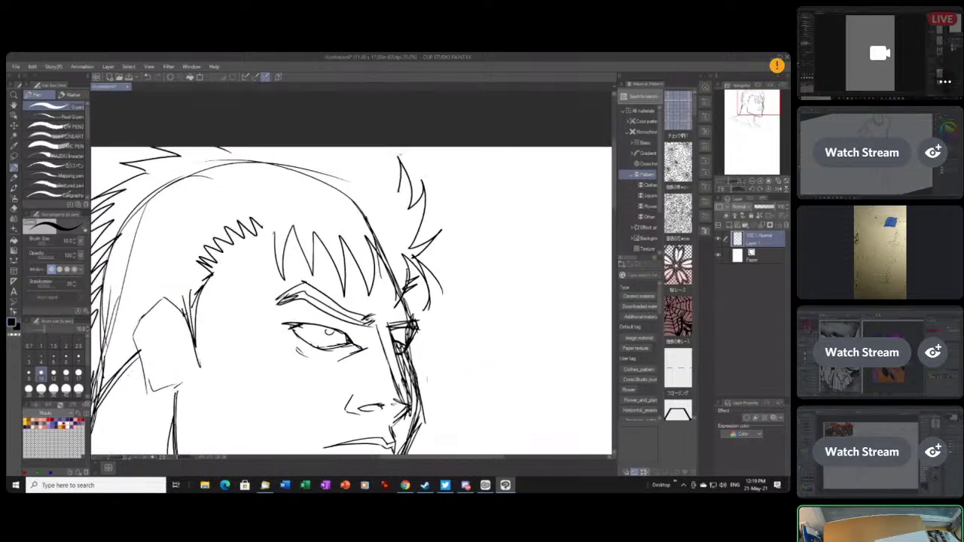
pyautogui.hscroll(-2, 317, 331)
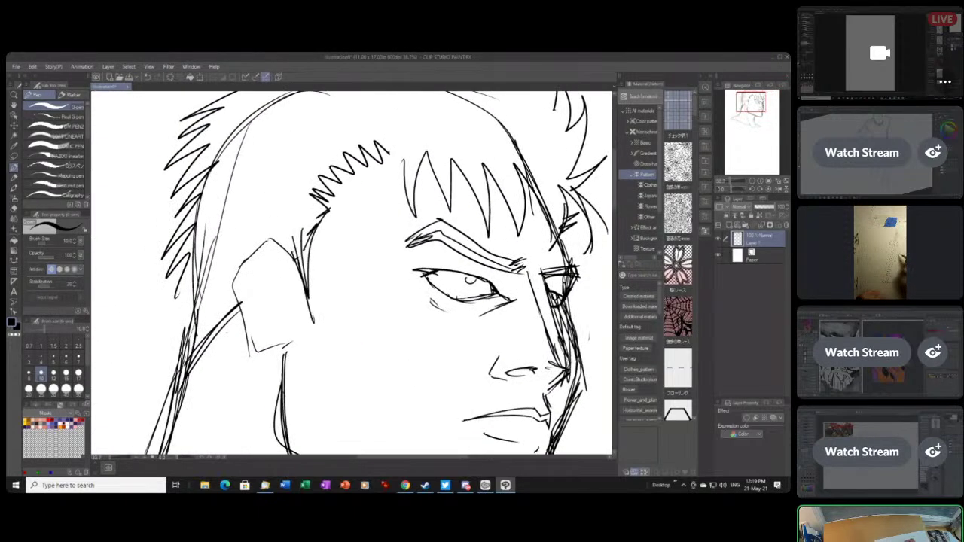
pyautogui.scroll(-2, 317, 331)
pyautogui.scroll(2, 318, 322)
pyautogui.hscroll(1, 318, 322)
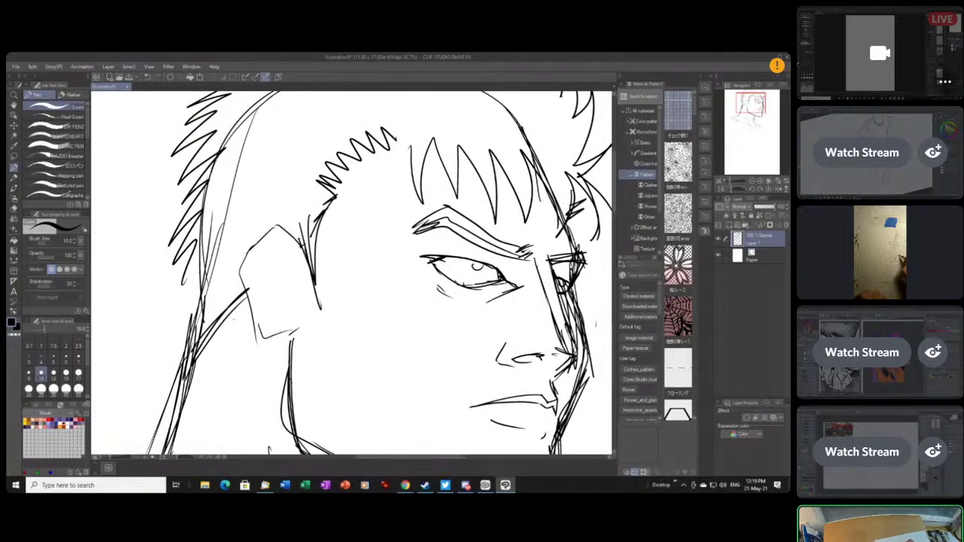
pyautogui.scroll(2, 294, 346)
pyautogui.hscroll(-1, 293, 346)
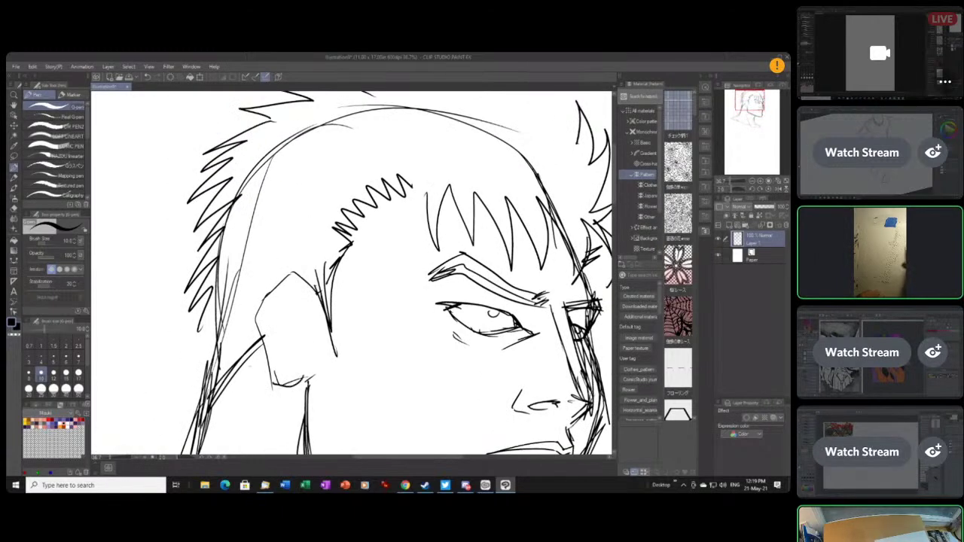
pyautogui.hotkey('ctrl', 'z')
pyautogui.moveTo(318, 298)
pyautogui.mouseDown()
pyautogui.moveTo(310, 279)
pyautogui.moveTo(275, 260)
pyautogui.moveTo(252, 343)
pyautogui.mouseUp()
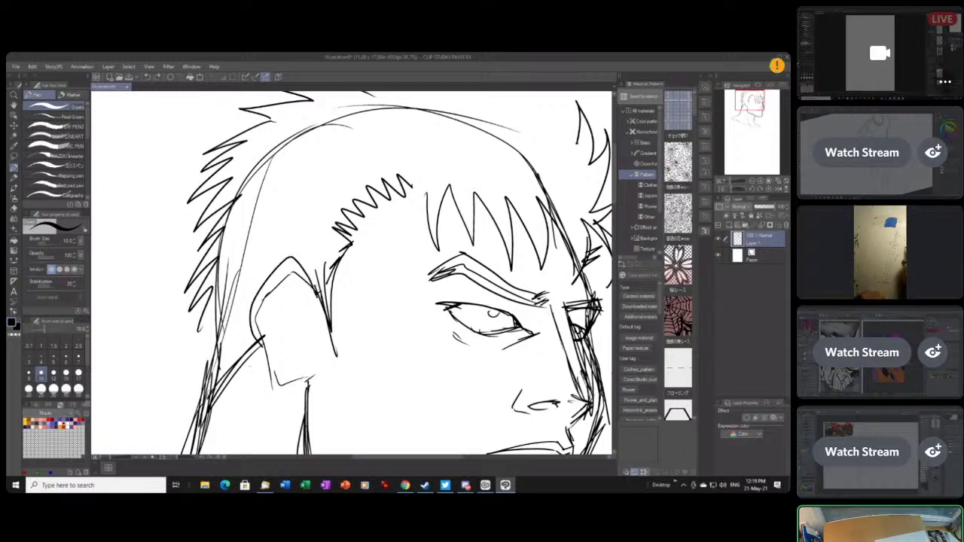
# Step: Strengthen the lower edge of the ear and round off the earlobe down to the jaw line
pyautogui.scroll(-2, 351, 273)
pyautogui.scroll(-2, 351, 273)
pyautogui.hscroll(1, 351, 272)
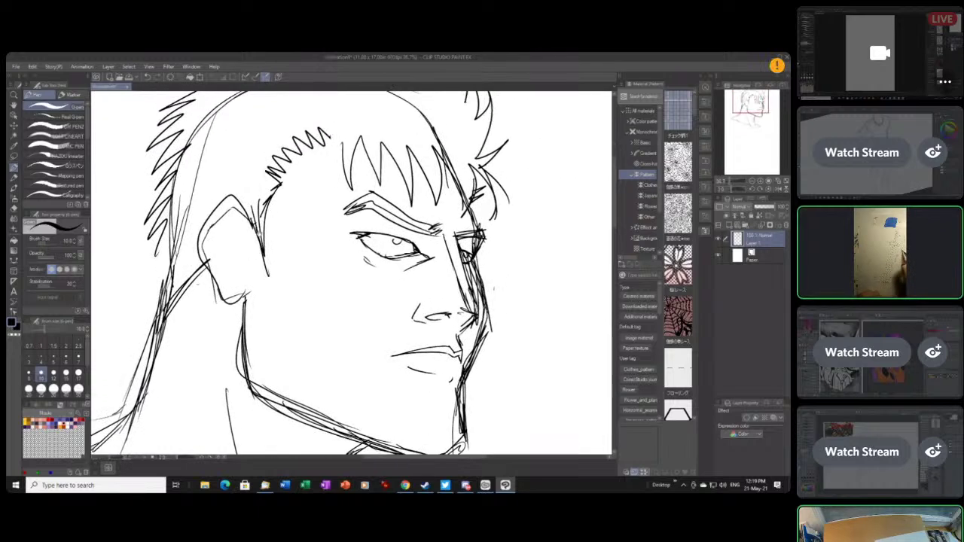
# Step: Lasso the near eye, move it slightly up and towards the ear with Move layer, and clear the selection
pyautogui.scroll(2, 351, 273)
pyautogui.hscroll(-1, 350, 272)
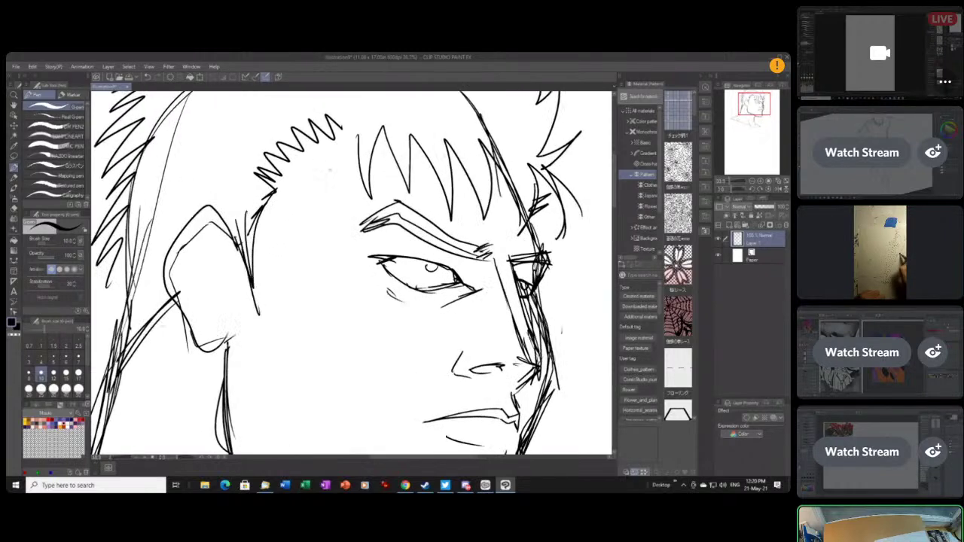
pyautogui.click(15, 156)
pyautogui.moveTo(357, 246)
pyautogui.mouseDown()
pyautogui.moveTo(451, 253)
pyautogui.moveTo(349, 294)
pyautogui.moveTo(320, 281)
pyautogui.mouseUp()
pyautogui.click(13, 95)
pyautogui.moveTo(483, 296); pyautogui.dragTo(463, 286)
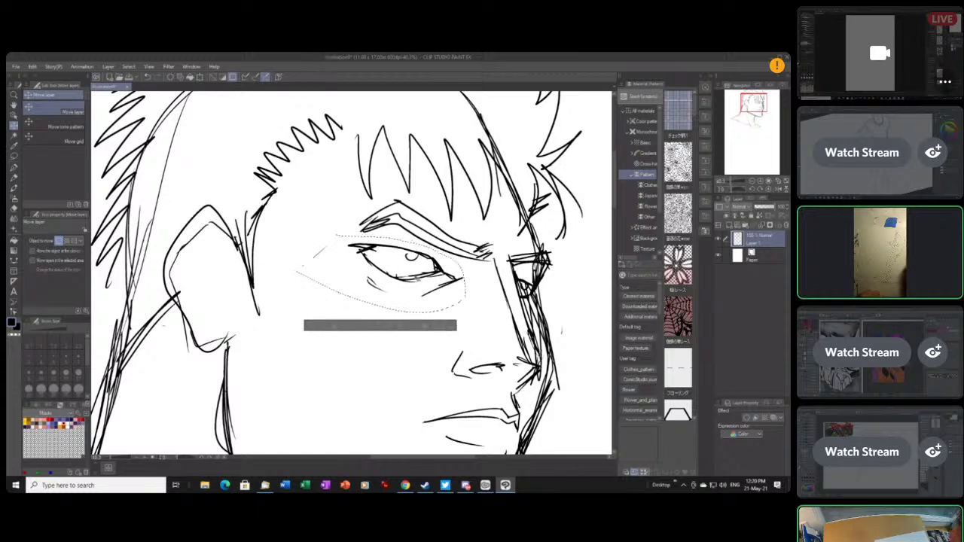
pyautogui.hotkey('ctrl', 'd')
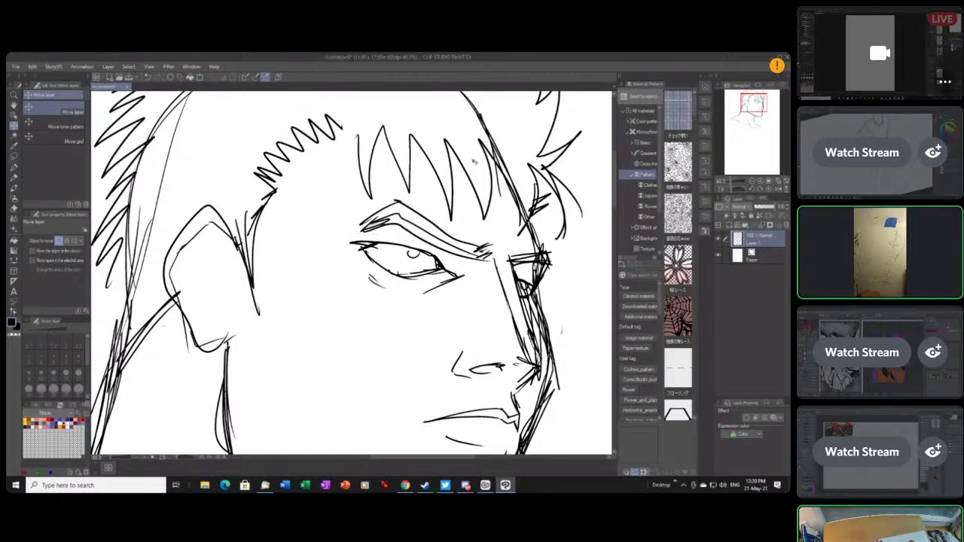
# Step: Switch to the pen and sketch spiky hair tufts sweeping up and forward above the forehead
pyautogui.scroll(-1, 475, 202)
pyautogui.scroll(-4, 448, 214)
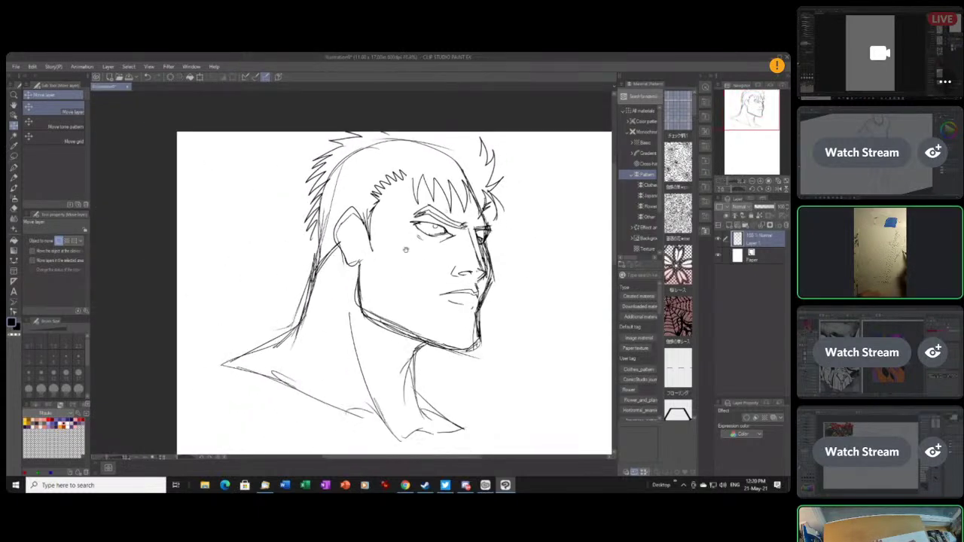
pyautogui.press('p')
pyautogui.scroll(2, 419, 248)
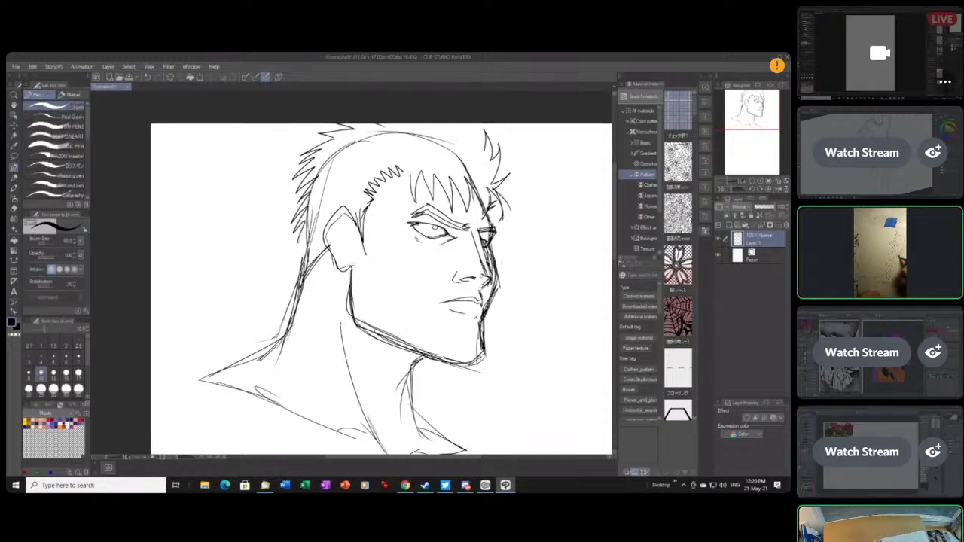
pyautogui.scroll(2, 422, 253)
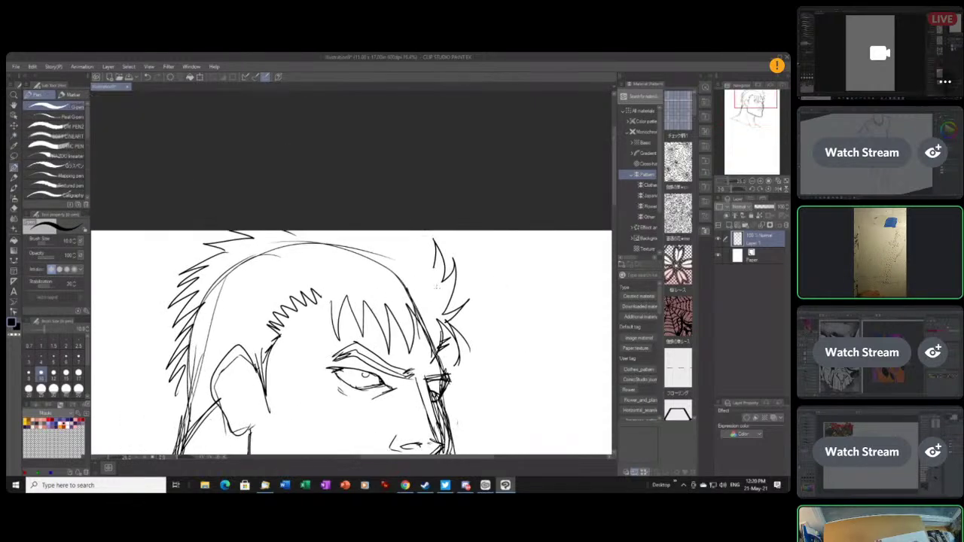
pyautogui.moveTo(466, 277); pyautogui.dragTo(439, 323)
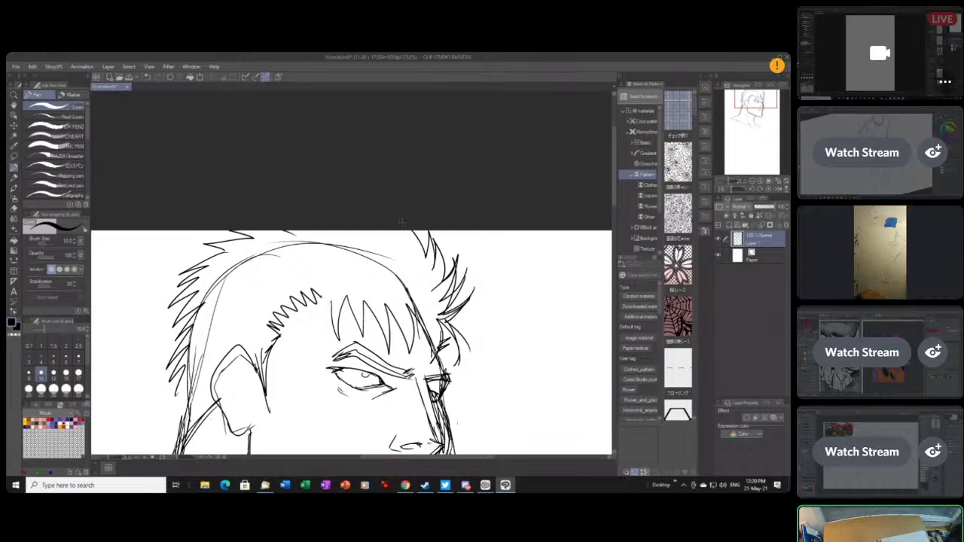
pyautogui.scroll(-2, 357, 243)
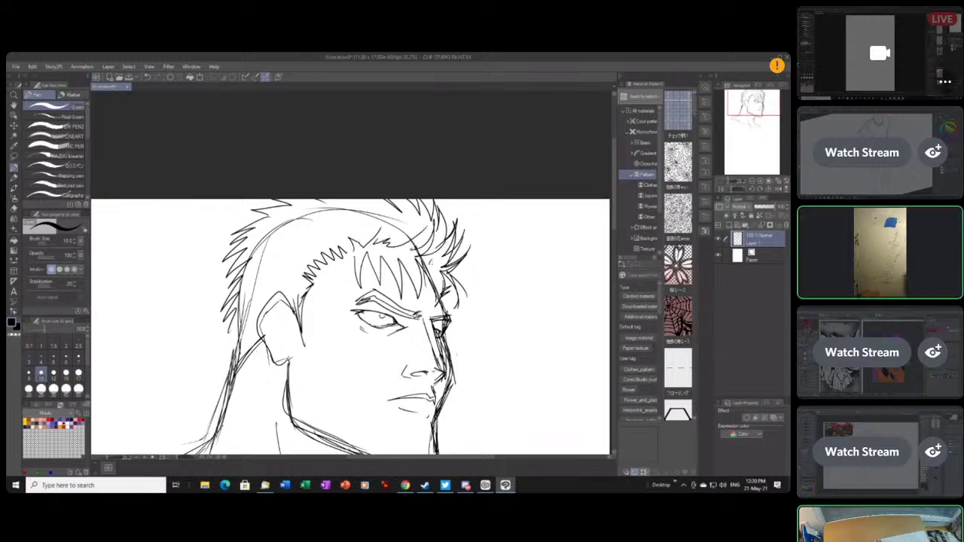
pyautogui.scroll(-3, 357, 323)
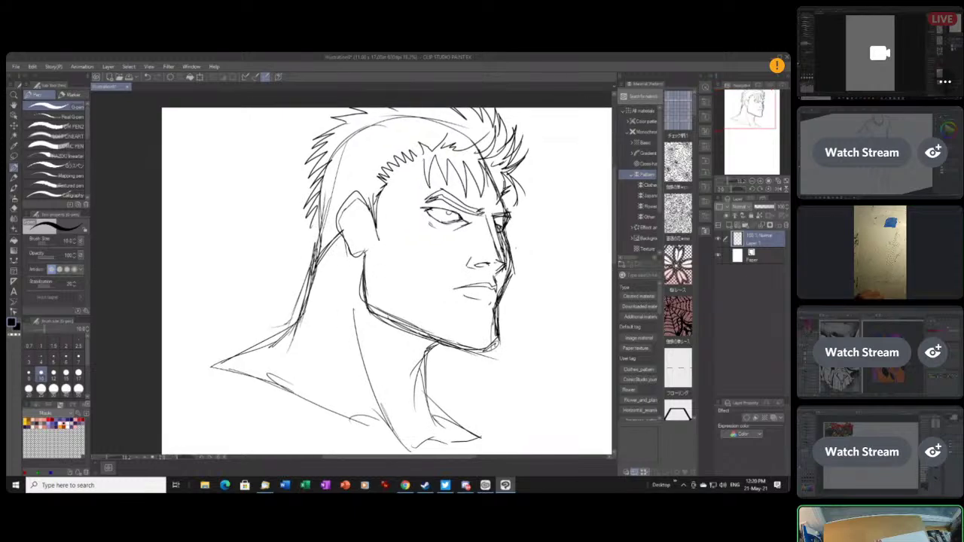
pyautogui.scroll(2, 377, 286)
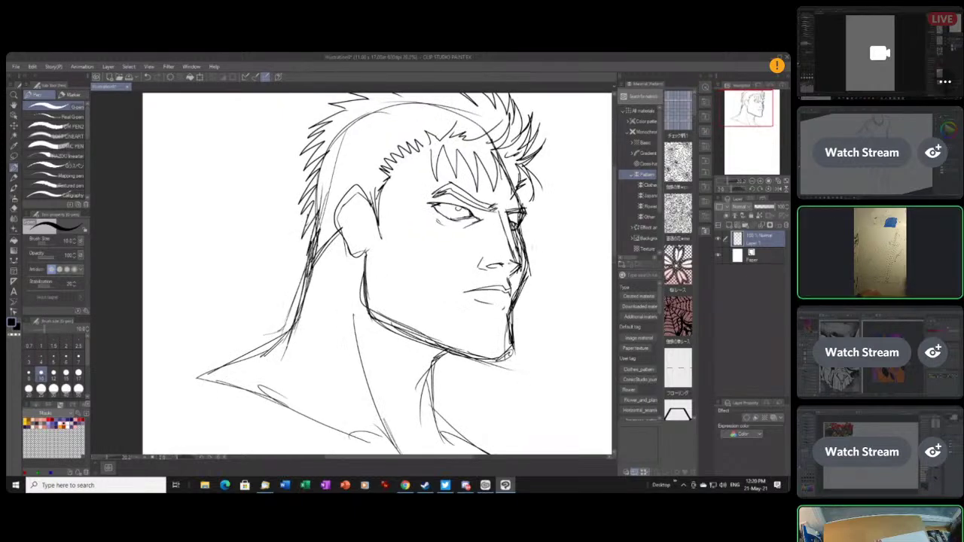
# Step: Draw the inner neckline of a high collar around the neck and its raised front edge under the chin
pyautogui.moveTo(377, 263); pyautogui.dragTo(312, 296)
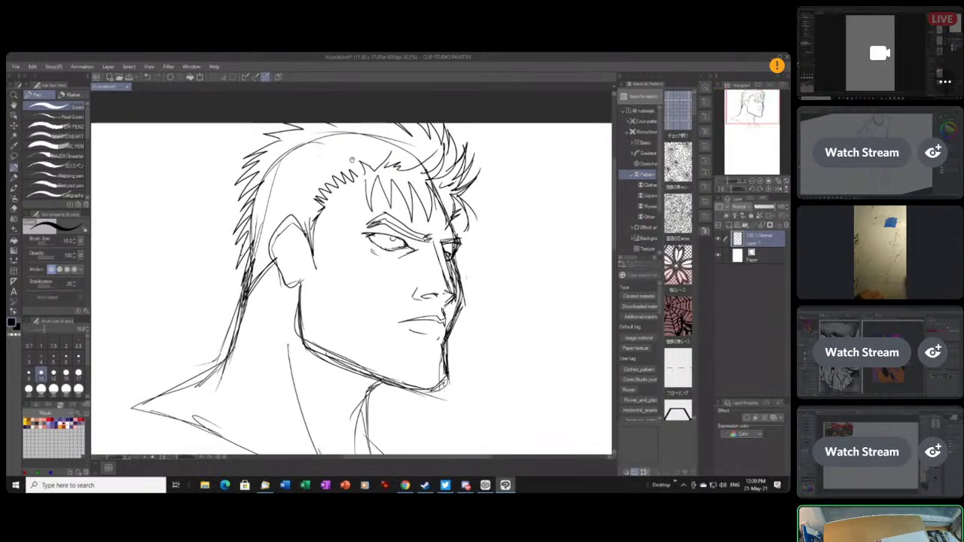
pyautogui.moveTo(312, 256); pyautogui.dragTo(345, 155)
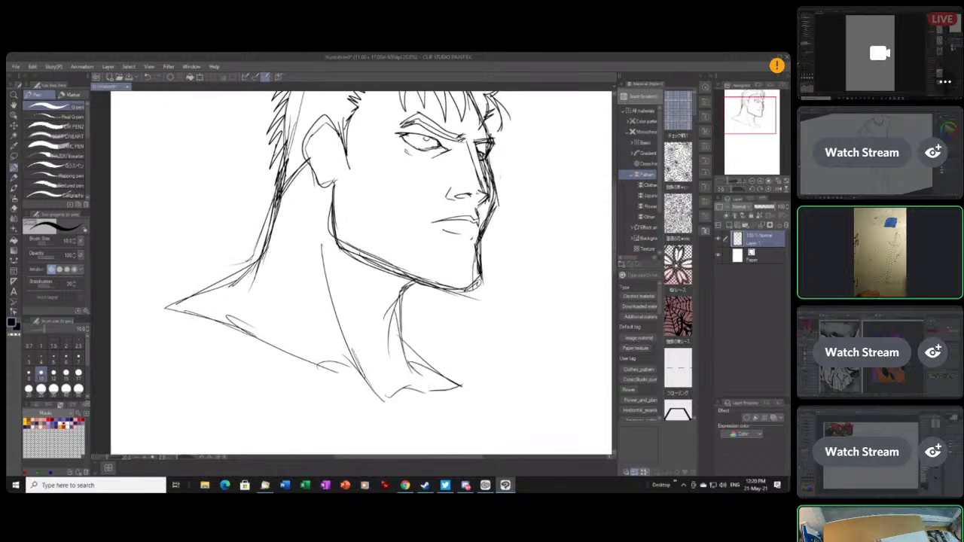
pyautogui.moveTo(316, 342); pyautogui.dragTo(385, 335)
pyautogui.moveTo(314, 333)
pyautogui.mouseDown()
pyautogui.moveTo(436, 341)
pyautogui.moveTo(482, 317)
pyautogui.mouseUp()
pyautogui.moveTo(406, 288); pyautogui.dragTo(506, 301)
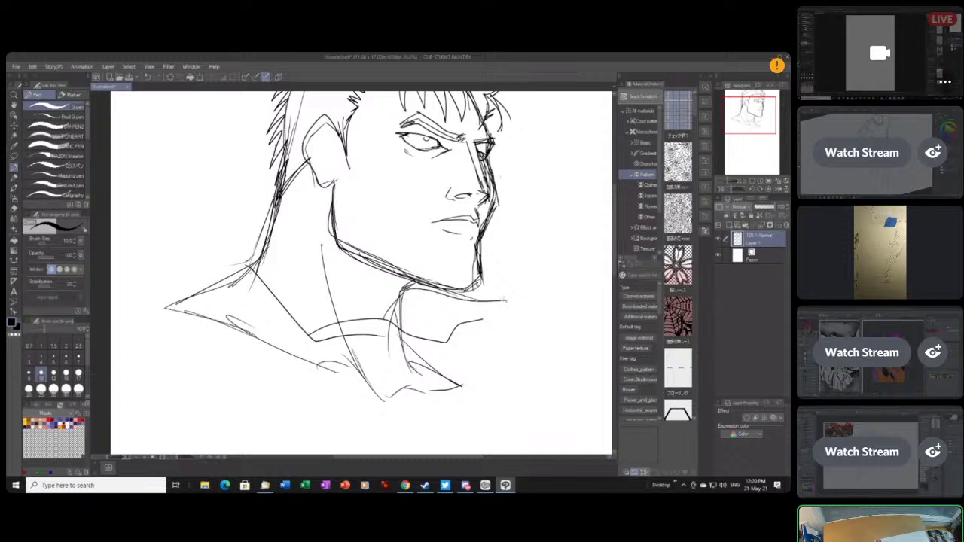
# Step: Outline the collar's wide outer flap to a point below the throat, and add the upright back corner and front folds
pyautogui.moveTo(231, 326)
pyautogui.mouseDown()
pyautogui.moveTo(383, 452)
pyautogui.moveTo(548, 393)
pyautogui.mouseUp()
pyautogui.moveTo(420, 388)
pyautogui.mouseDown()
pyautogui.moveTo(506, 346)
pyautogui.moveTo(383, 412)
pyautogui.mouseUp()
pyautogui.moveTo(385, 411); pyautogui.dragTo(235, 280)
pyautogui.moveTo(261, 302); pyautogui.dragTo(355, 384)
pyautogui.moveTo(276, 351)
pyautogui.mouseDown()
pyautogui.moveTo(164, 301)
pyautogui.moveTo(193, 268)
pyautogui.moveTo(214, 207)
pyautogui.mouseUp()
pyautogui.moveTo(217, 215); pyautogui.dragTo(268, 283)
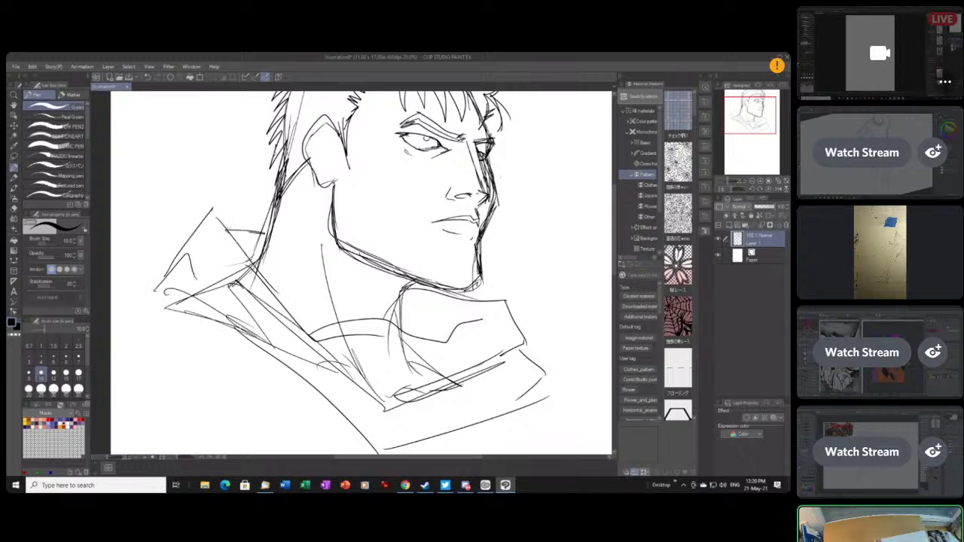
pyautogui.hotkey('ctrl', '-')
pyautogui.hotkey('ctrl', '-')
pyautogui.moveTo(365, 320); pyautogui.dragTo(462, 307)
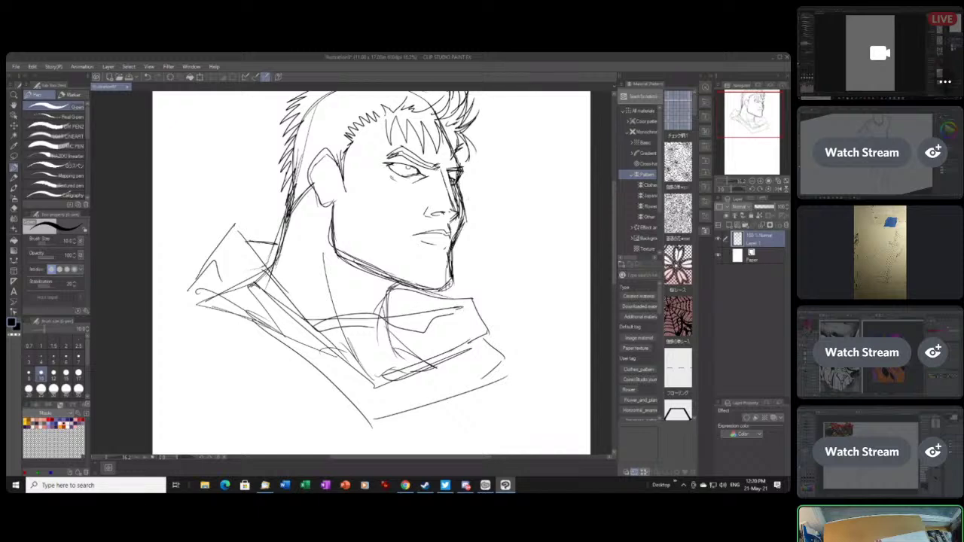
# Step: Sketch the near shoulder below the collar with sweeping curves and overlapping contour lines towards the canvas edge
pyautogui.moveTo(371, 273); pyautogui.dragTo(439, 236)
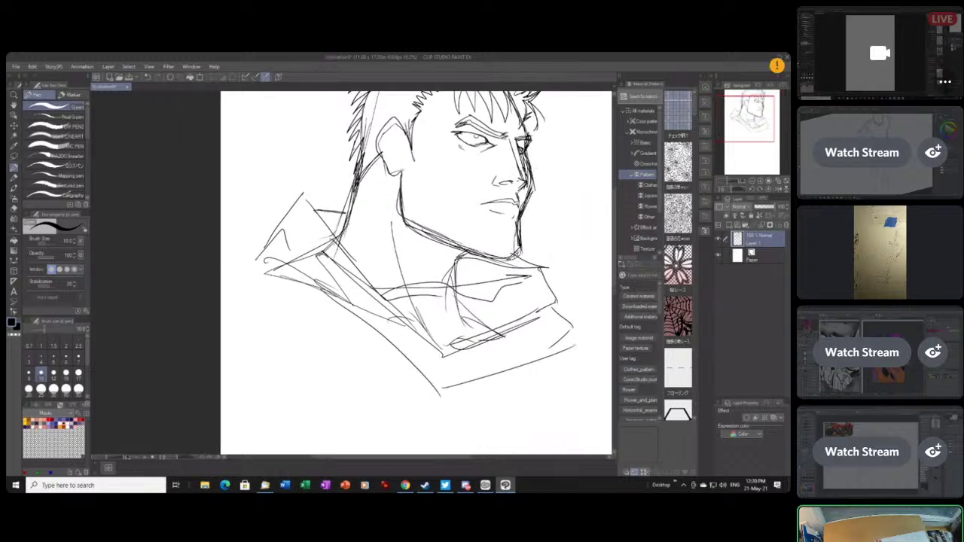
pyautogui.moveTo(240, 306); pyautogui.dragTo(371, 350)
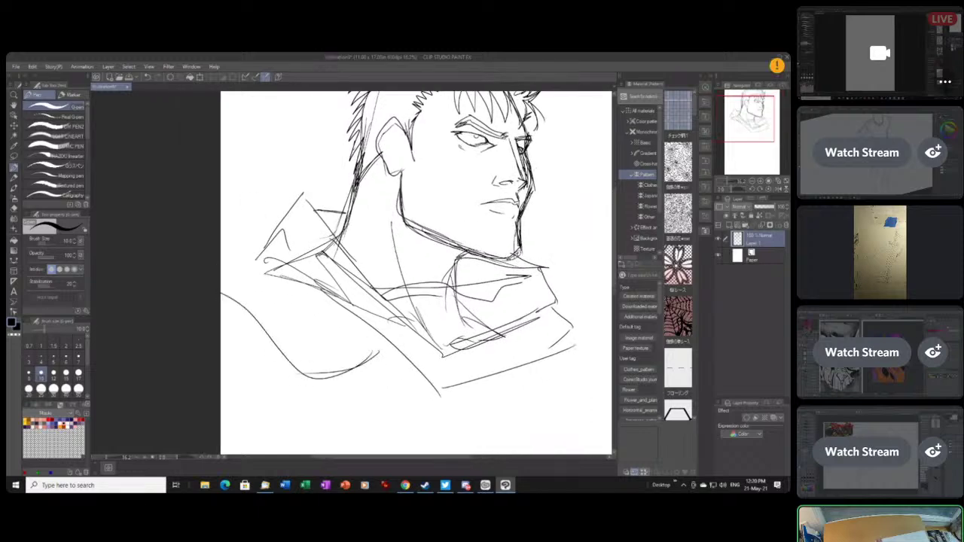
pyautogui.moveTo(286, 262); pyautogui.dragTo(221, 257)
pyautogui.moveTo(320, 374)
pyautogui.mouseDown()
pyautogui.moveTo(309, 384)
pyautogui.moveTo(221, 390)
pyautogui.mouseUp()
pyautogui.moveTo(430, 312)
pyautogui.mouseDown()
pyautogui.moveTo(369, 340)
pyautogui.moveTo(403, 281)
pyautogui.moveTo(430, 260)
pyautogui.moveTo(441, 276)
pyautogui.moveTo(436, 260)
pyautogui.mouseUp()
pyautogui.moveTo(369, 298)
pyautogui.mouseDown()
pyautogui.moveTo(308, 333)
pyautogui.moveTo(223, 292)
pyautogui.mouseUp()
pyautogui.moveTo(279, 333); pyautogui.dragTo(186, 254)
pyautogui.moveTo(250, 312)
pyautogui.mouseDown()
pyautogui.moveTo(187, 272)
pyautogui.moveTo(206, 256)
pyautogui.mouseUp()
pyautogui.moveTo(208, 257)
pyautogui.mouseDown()
pyautogui.moveTo(280, 320)
pyautogui.moveTo(348, 305)
pyautogui.mouseUp()
# Step: Darken and thicken both eyebrows with bold strokes angled down towards the nose bridge
pyautogui.moveTo(410, 98); pyautogui.dragTo(346, 169)
pyautogui.scroll(3, 346, 170)
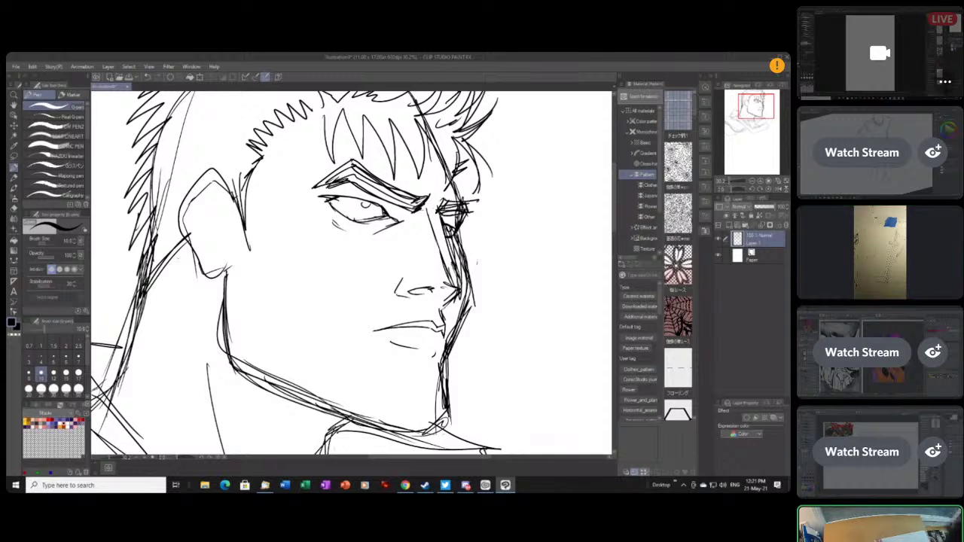
pyautogui.scroll(5, 361, 203)
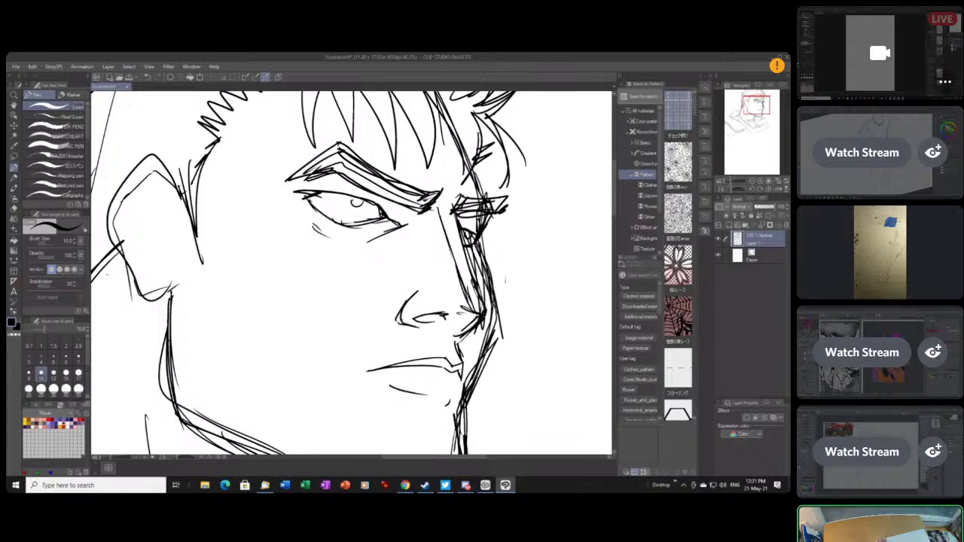
# Step: Sketch the cheekbone line from the front of the ear down into the cheek, with crossing strokes at its lower end
pyautogui.moveTo(347, 271); pyautogui.dragTo(403, 229)
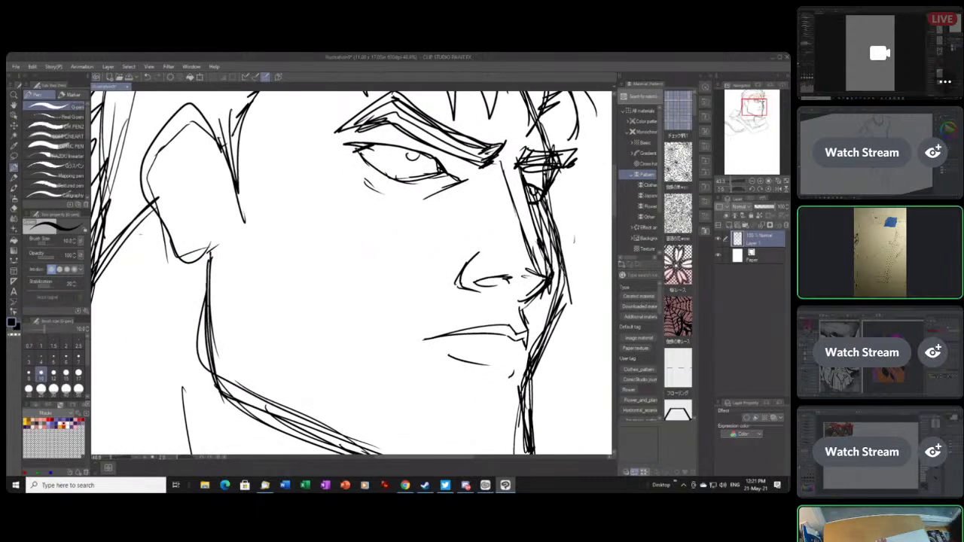
pyautogui.moveTo(237, 194); pyautogui.dragTo(312, 287)
pyautogui.moveTo(281, 250); pyautogui.dragTo(320, 294)
pyautogui.moveTo(253, 238); pyautogui.dragTo(354, 325)
pyautogui.moveTo(345, 285)
pyautogui.mouseDown()
pyautogui.moveTo(364, 381)
pyautogui.moveTo(329, 327)
pyautogui.mouseUp()
pyautogui.moveTo(311, 301); pyautogui.dragTo(330, 325)
pyautogui.moveTo(289, 276); pyautogui.dragTo(361, 338)
pyautogui.scroll(-4, 394, 267)
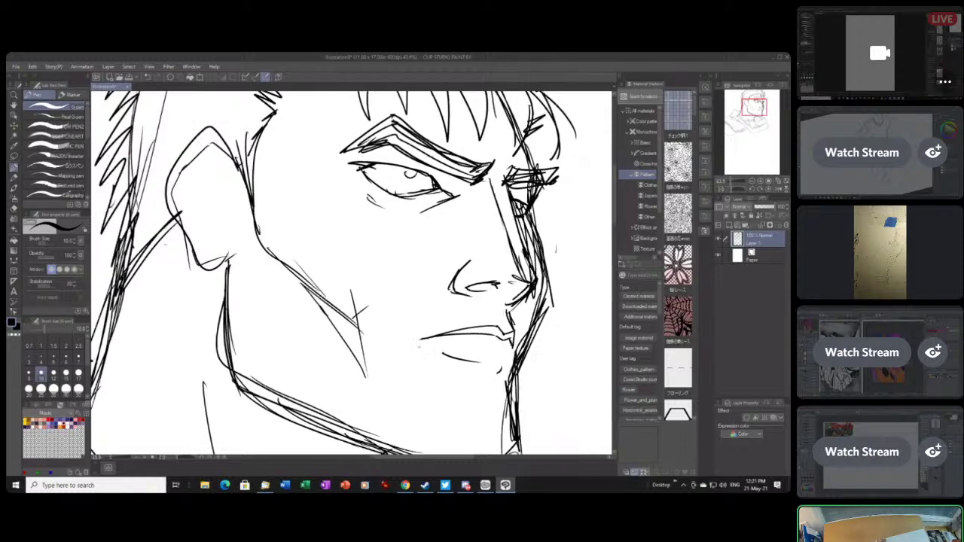
# Step: Draw the inner folds of the ear and a neck line running down from behind the earlobe
pyautogui.scroll(3, 395, 267)
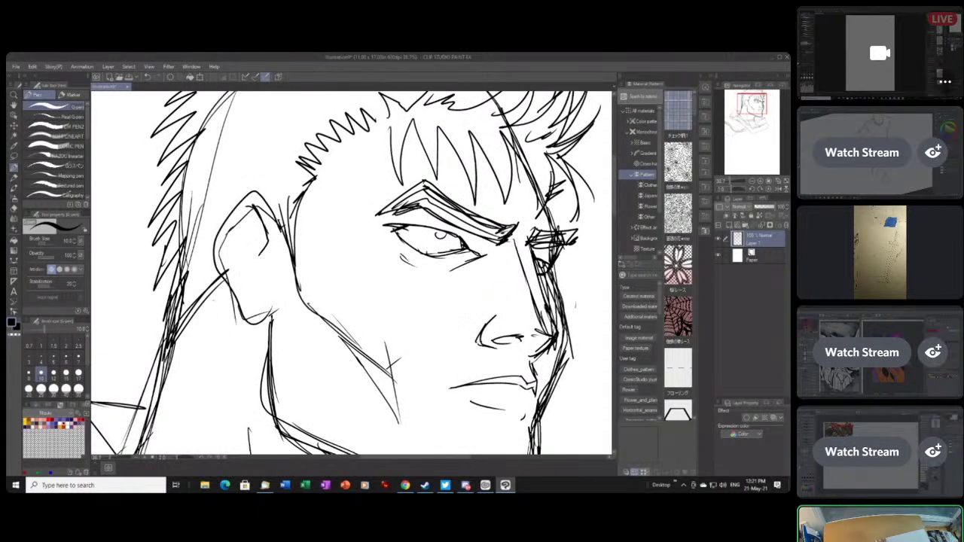
pyautogui.moveTo(265, 235); pyautogui.dragTo(246, 268)
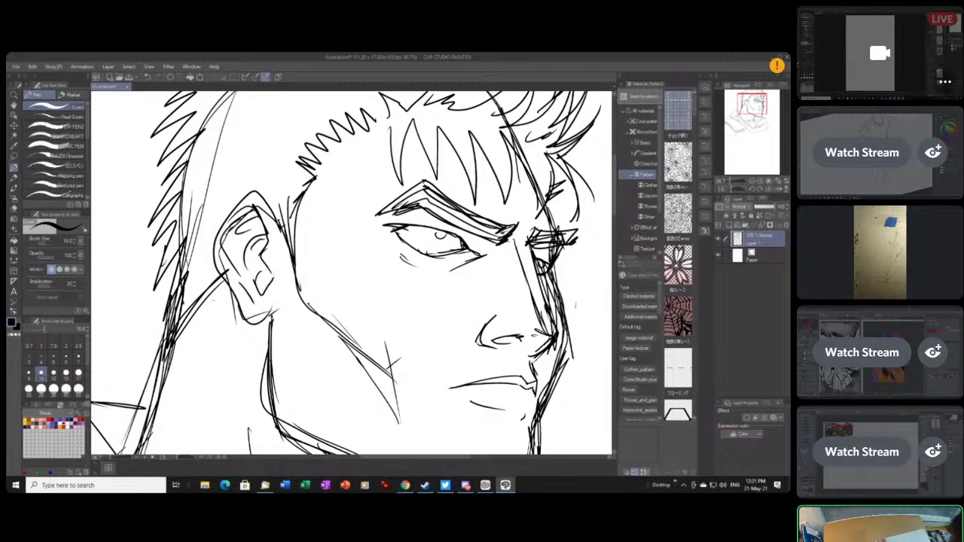
pyautogui.scroll(-2, 351, 273)
pyautogui.moveTo(283, 220); pyautogui.dragTo(284, 324)
pyautogui.scroll(-1, 309, 276)
pyautogui.scroll(1, 367, 273)
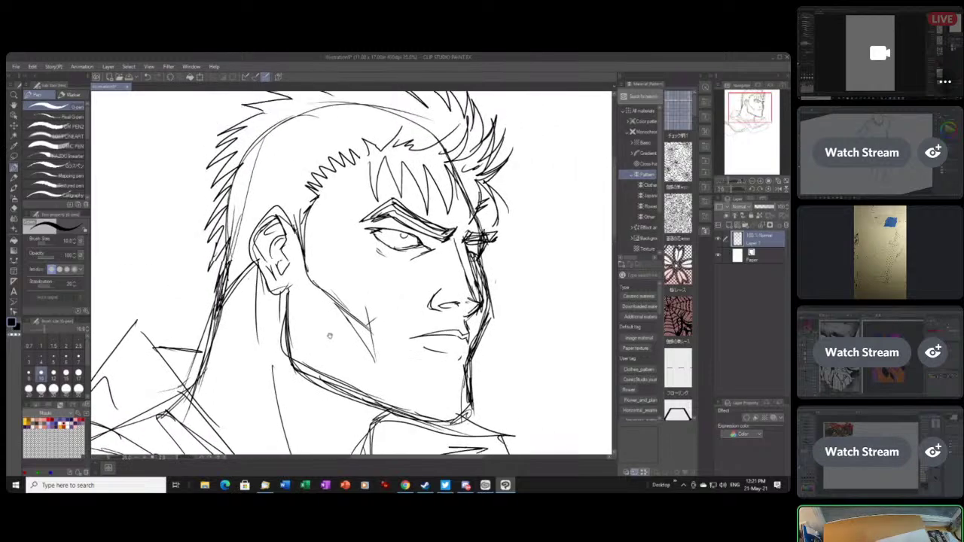
# Step: Strengthen the line under the lower lip, extend it at the mouth corner, and fill it with short hatching
pyautogui.scroll(1, 346, 339)
pyautogui.moveTo(346, 340); pyautogui.dragTo(280, 222)
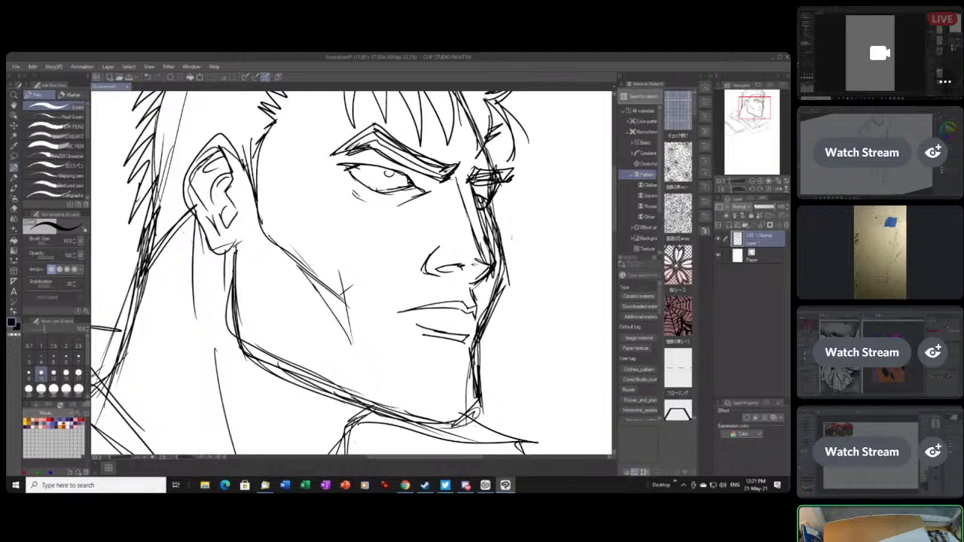
pyautogui.moveTo(351, 274); pyautogui.dragTo(326, 257)
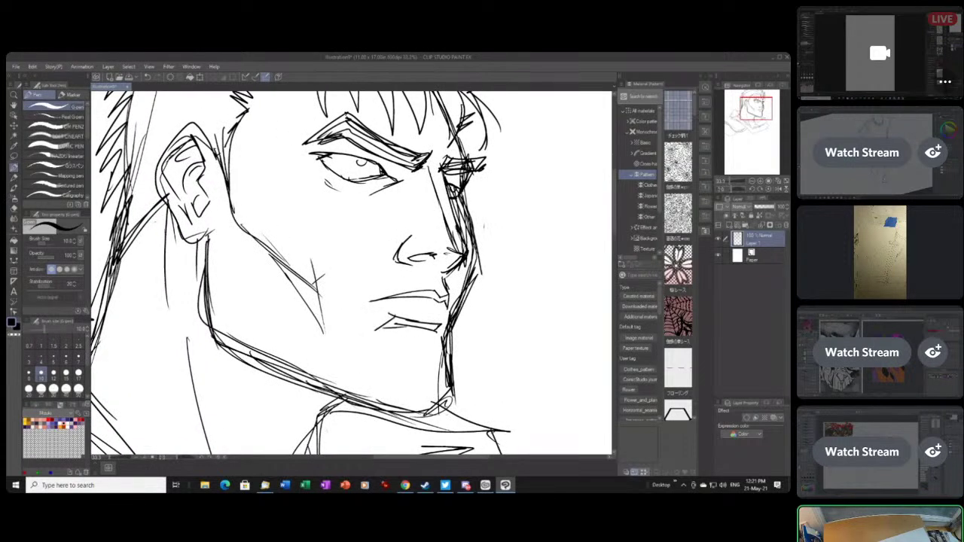
pyautogui.moveTo(412, 202); pyautogui.dragTo(387, 231)
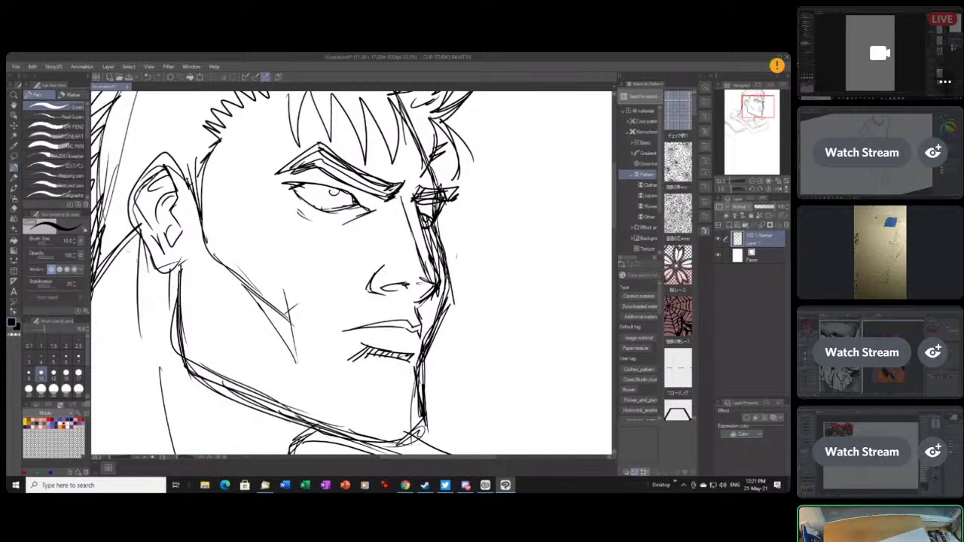
# Step: Thicken the pointed fringe locks over the forehead with extra curved strands inside and between them
pyautogui.scroll(1, 352, 296)
pyautogui.moveTo(351, 296); pyautogui.dragTo(379, 341)
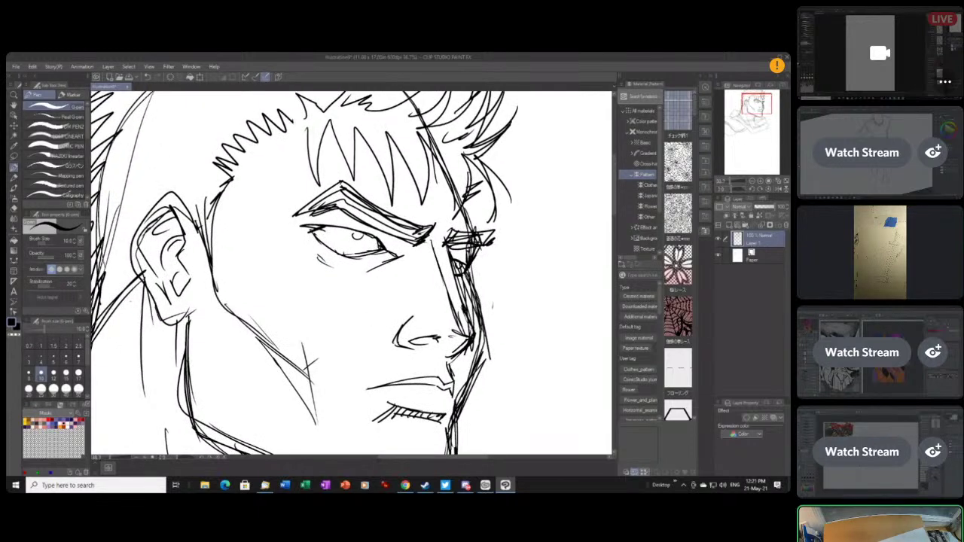
pyautogui.scroll(2, 378, 235)
pyautogui.moveTo(262, 315)
pyautogui.mouseDown()
pyautogui.moveTo(213, 395)
pyautogui.moveTo(207, 453)
pyautogui.moveTo(245, 315)
pyautogui.moveTo(263, 418)
pyautogui.moveTo(317, 452)
pyautogui.moveTo(302, 452)
pyautogui.mouseUp()
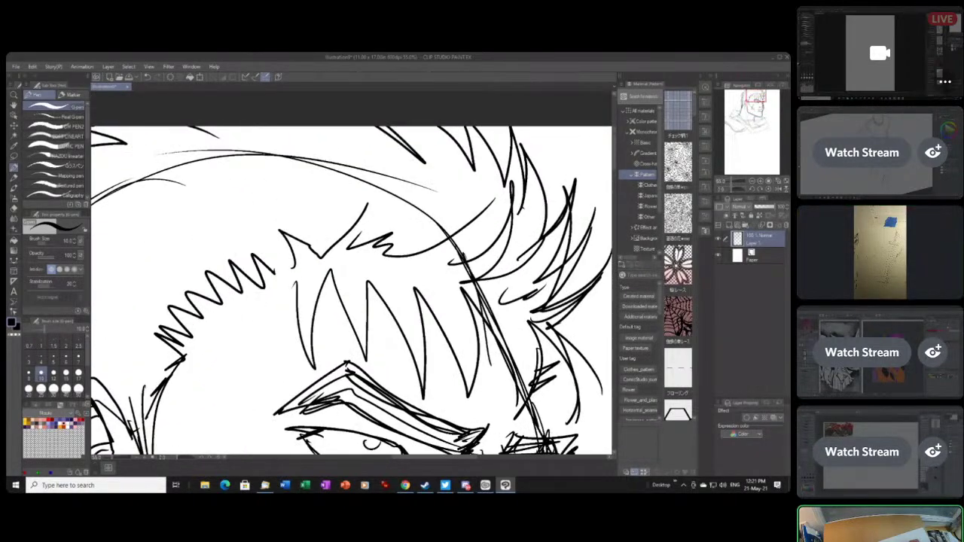
pyautogui.moveTo(339, 257)
pyautogui.mouseDown()
pyautogui.moveTo(311, 393)
pyautogui.moveTo(365, 378)
pyautogui.mouseUp()
pyautogui.moveTo(359, 301)
pyautogui.mouseDown()
pyautogui.moveTo(372, 382)
pyautogui.moveTo(393, 392)
pyautogui.mouseUp()
pyautogui.moveTo(366, 270); pyautogui.dragTo(416, 363)
pyautogui.moveTo(432, 414); pyautogui.dragTo(416, 291)
pyautogui.moveTo(429, 322); pyautogui.dragTo(440, 339)
pyautogui.moveTo(418, 304); pyautogui.dragTo(468, 422)
pyautogui.moveTo(443, 288); pyautogui.dragTo(472, 396)
pyautogui.moveTo(467, 315); pyautogui.dragTo(492, 390)
pyautogui.moveTo(449, 276); pyautogui.dragTo(489, 372)
pyautogui.moveTo(482, 300); pyautogui.dragTo(532, 380)
# Step: Add long curved strands to the hair falling over the far temple and past the face contour
pyautogui.moveTo(524, 392); pyautogui.dragTo(535, 435)
pyautogui.moveTo(490, 290); pyautogui.dragTo(575, 394)
pyautogui.moveTo(571, 381); pyautogui.dragTo(577, 424)
pyautogui.moveTo(519, 315); pyautogui.dragTo(568, 363)
pyautogui.moveTo(557, 332); pyautogui.dragTo(607, 383)
pyautogui.scroll(-2, 350, 290)
pyautogui.scroll(-5, 351, 291)
# Step: Draw hair strands sweeping back from the hairline over the crown and pointed locks above the near temple
pyautogui.scroll(5, 351, 290)
pyautogui.moveTo(418, 197); pyautogui.dragTo(399, 294)
pyautogui.moveTo(437, 228); pyautogui.dragTo(402, 306)
pyautogui.moveTo(418, 191)
pyautogui.mouseDown()
pyautogui.moveTo(450, 230)
pyautogui.moveTo(472, 298)
pyautogui.mouseUp()
pyautogui.moveTo(503, 223); pyautogui.dragTo(477, 298)
pyautogui.moveTo(330, 208)
pyautogui.mouseDown()
pyautogui.moveTo(404, 288)
pyautogui.moveTo(384, 284)
pyautogui.mouseUp()
pyautogui.moveTo(331, 275); pyautogui.dragTo(392, 300)
pyautogui.moveTo(254, 250)
pyautogui.mouseDown()
pyautogui.moveTo(357, 299)
pyautogui.moveTo(203, 301)
pyautogui.mouseUp()
pyautogui.moveTo(203, 304); pyautogui.dragTo(287, 332)
# Step: Draw a diagonal scar stroke across the near cheekbone and undo the last hatching above the nostril
pyautogui.scroll(-4, 331, 196)
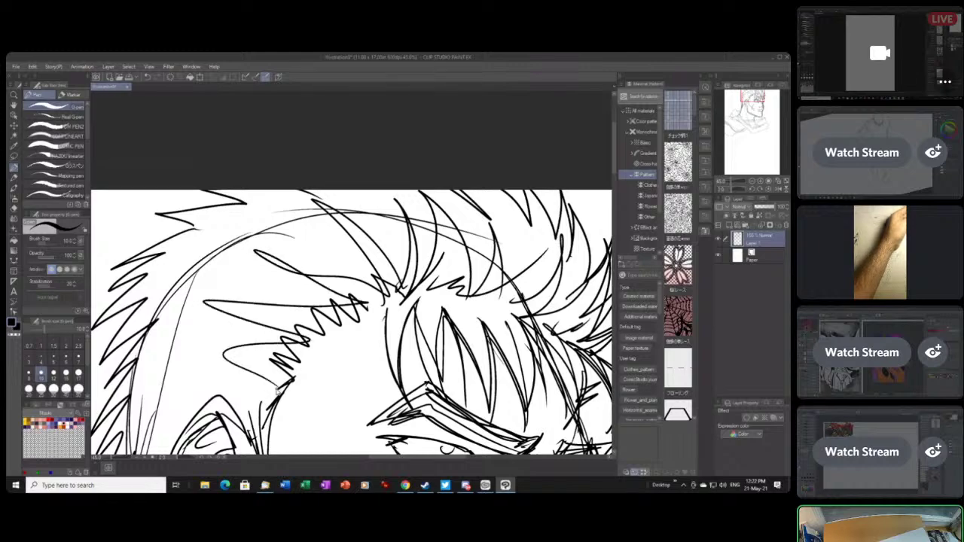
pyautogui.moveTo(353, 171)
pyautogui.mouseDown()
pyautogui.moveTo(449, 260)
pyautogui.moveTo(440, 184)
pyautogui.moveTo(452, 185)
pyautogui.moveTo(403, 266)
pyautogui.mouseUp()
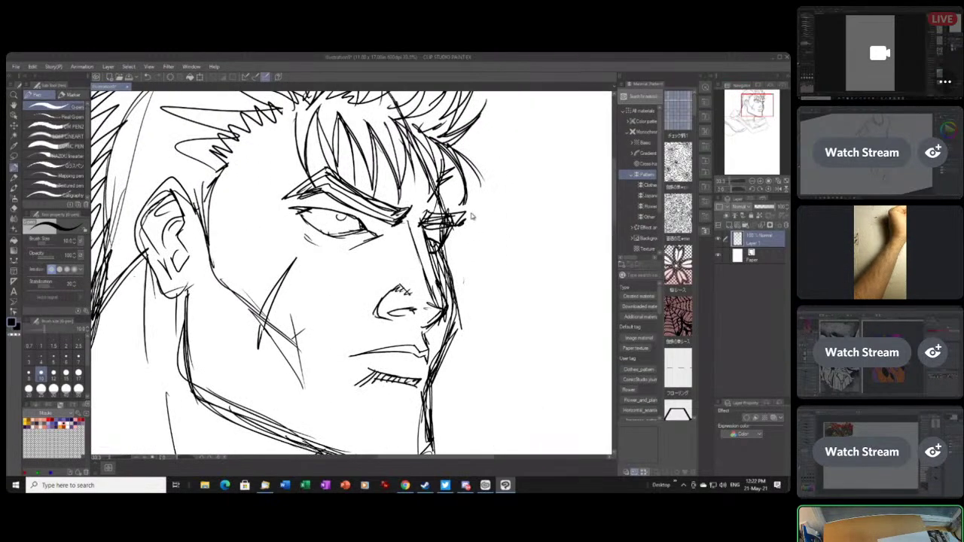
pyautogui.hotkey('ctrl', 'z')
pyautogui.hotkey('ctrl', 'z')
pyautogui.hotkey('ctrl', 'y')
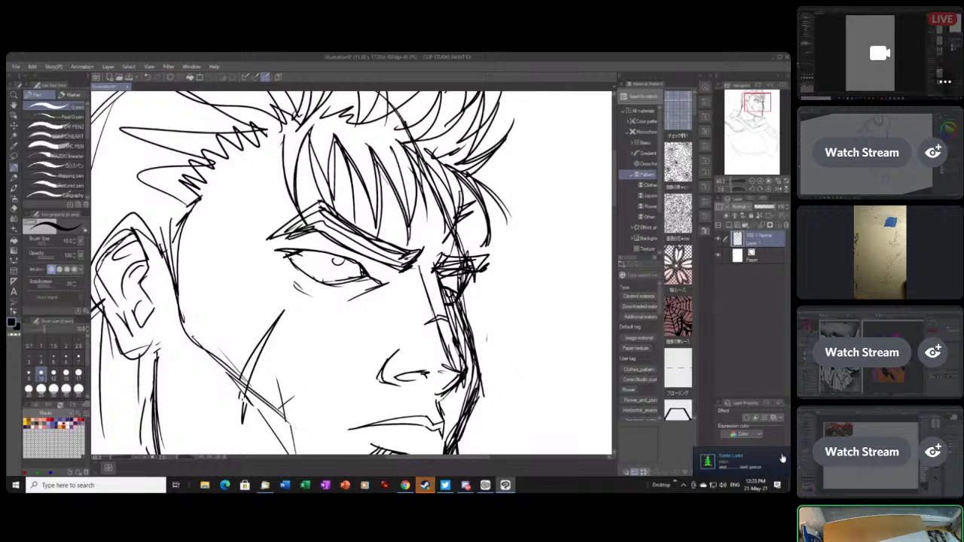
# Step: Watch the participant's stream with the caped warrior sketch in Photoshop, and enlarge the overhead camera feed of the sword drawing
pyautogui.moveTo(823, 56)
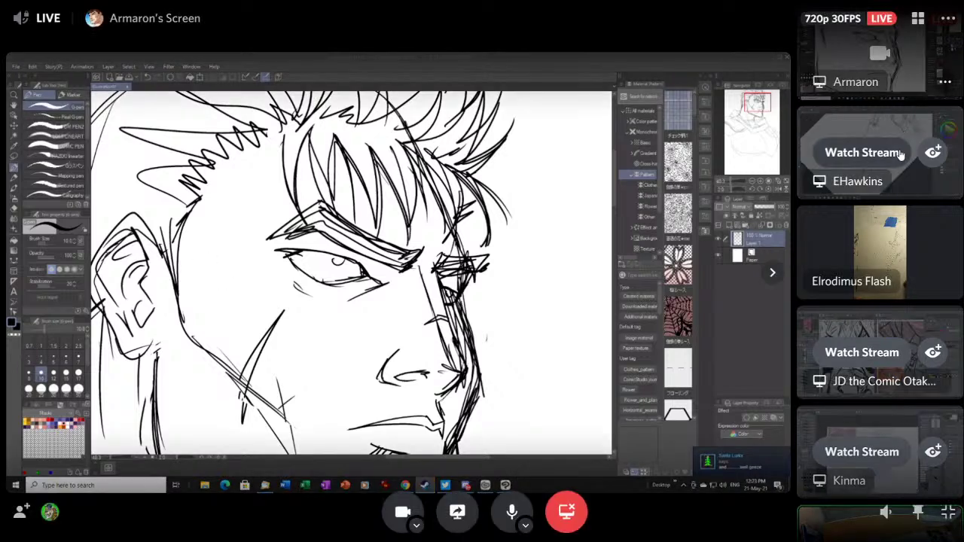
pyautogui.click(861, 152)
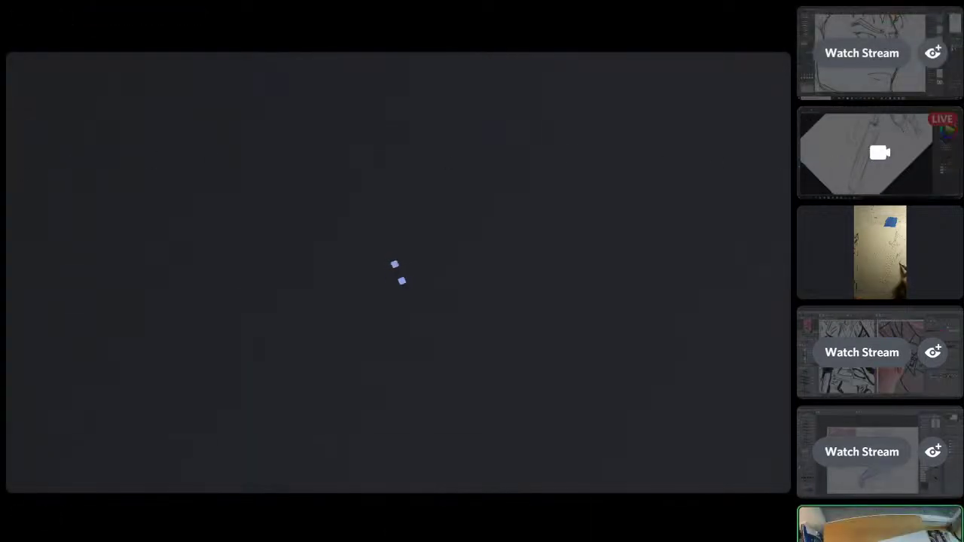
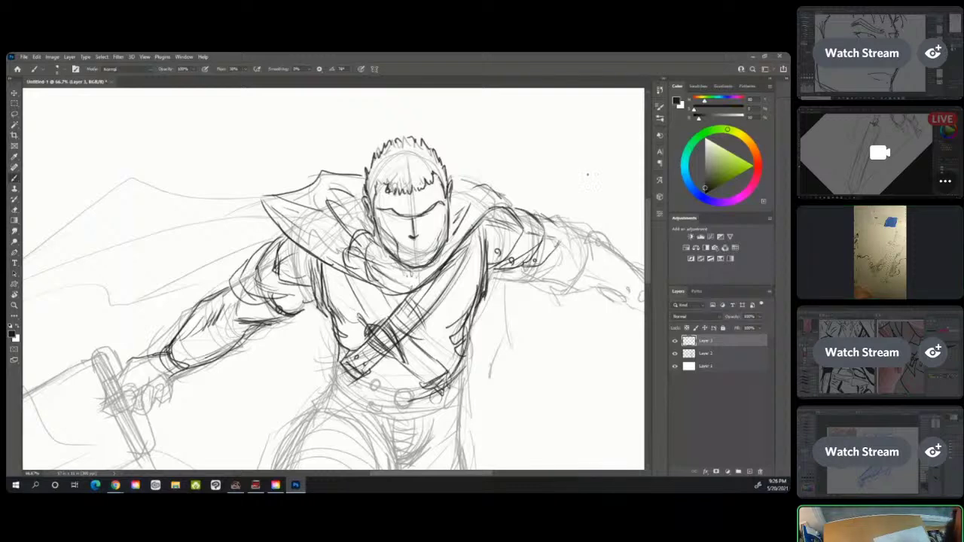
pyautogui.moveTo(93, 145)
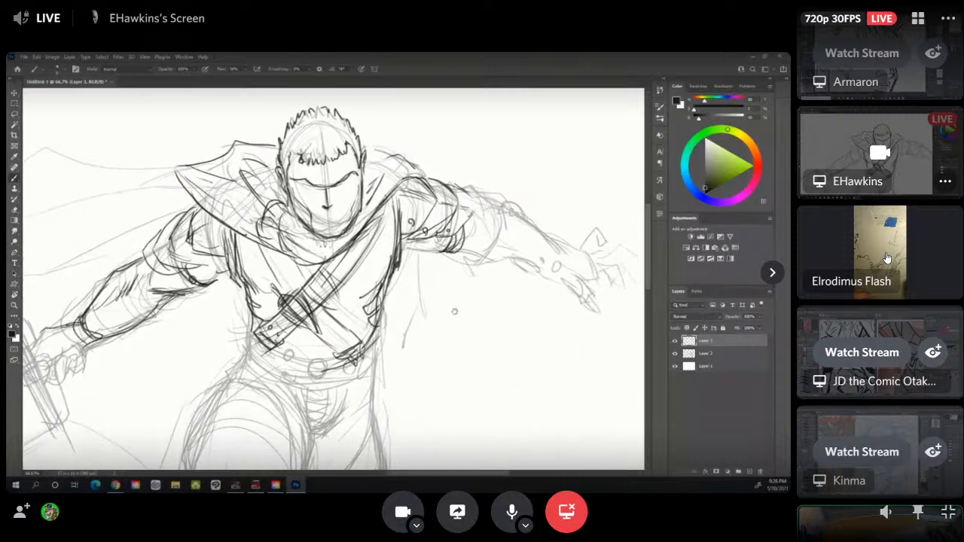
pyautogui.click(886, 259)
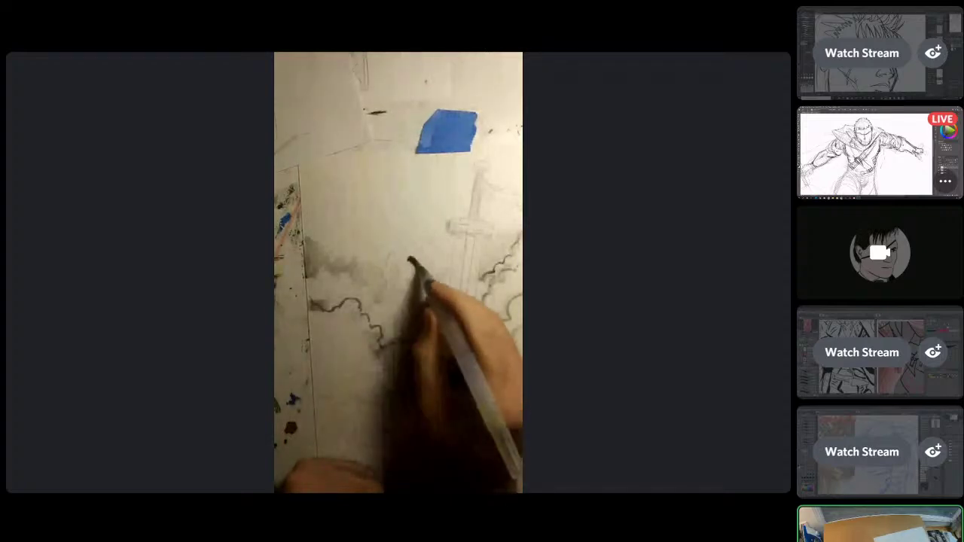
pyautogui.moveTo(813, 222)
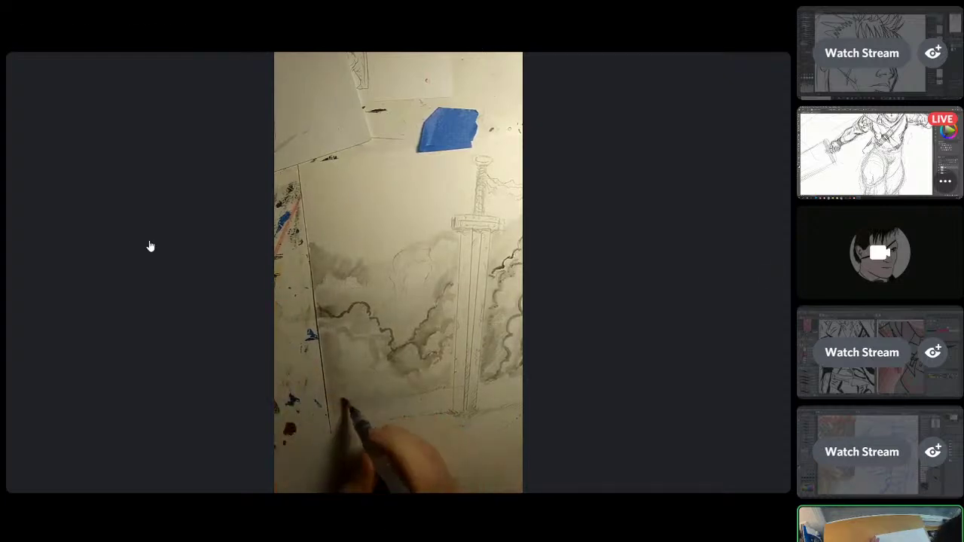
# Step: Watch the stream with the red comic page in Clip Studio Paint and select the Soft airbrush for colouring the warrior
pyautogui.click(885, 352)
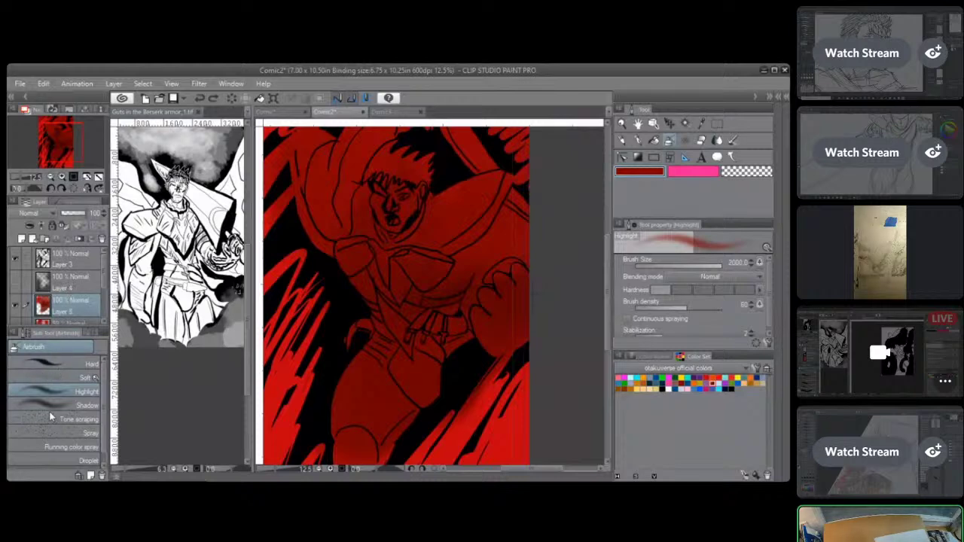
pyautogui.click(70, 379)
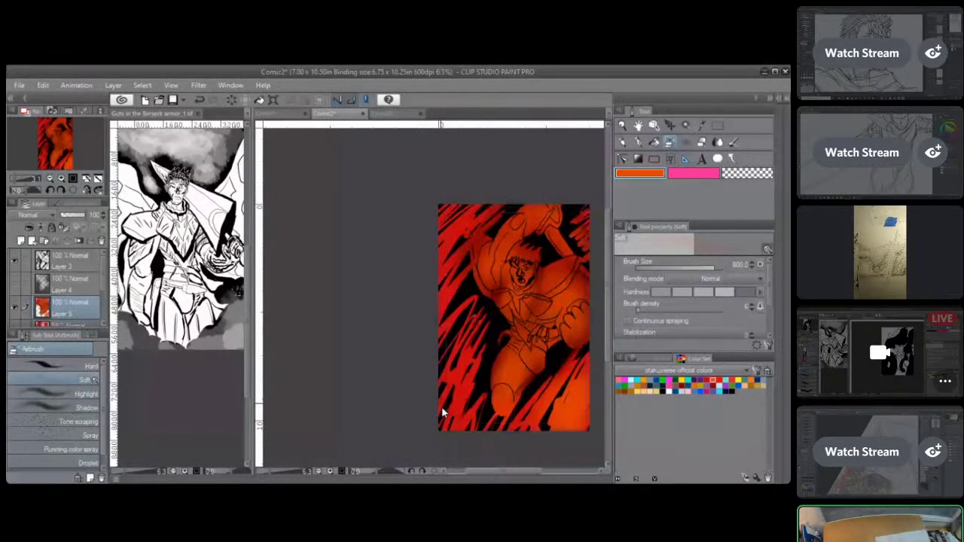
# Step: Watch the stream with the blue-pencil sketch of the headband fighter in Clip Studio Paint and look through the other participants' feeds
pyautogui.moveTo(871, 374)
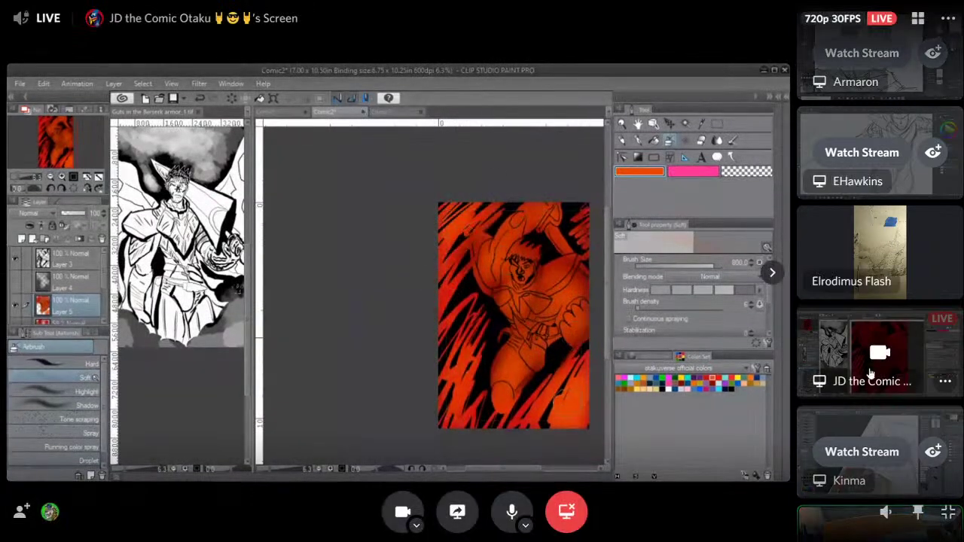
pyautogui.scroll(-3, 872, 375)
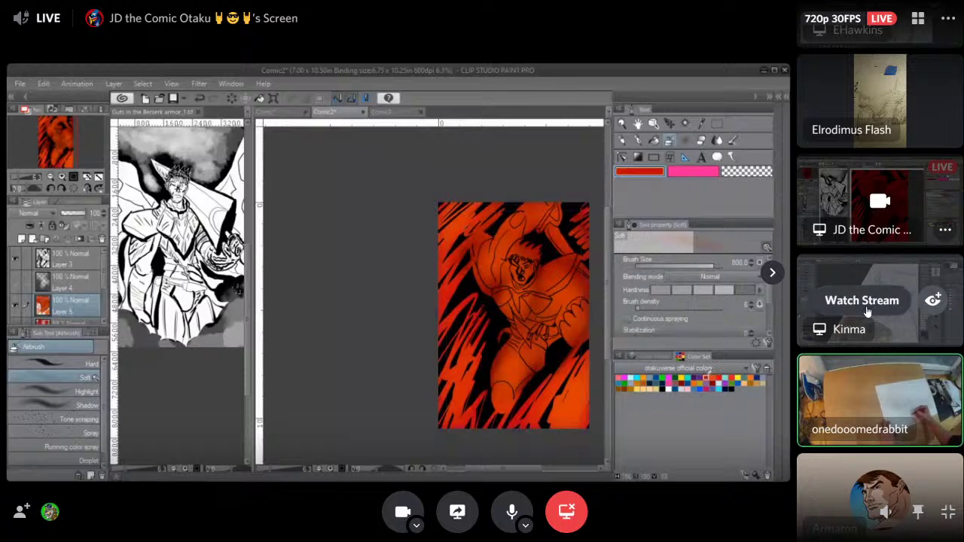
pyautogui.click(866, 310)
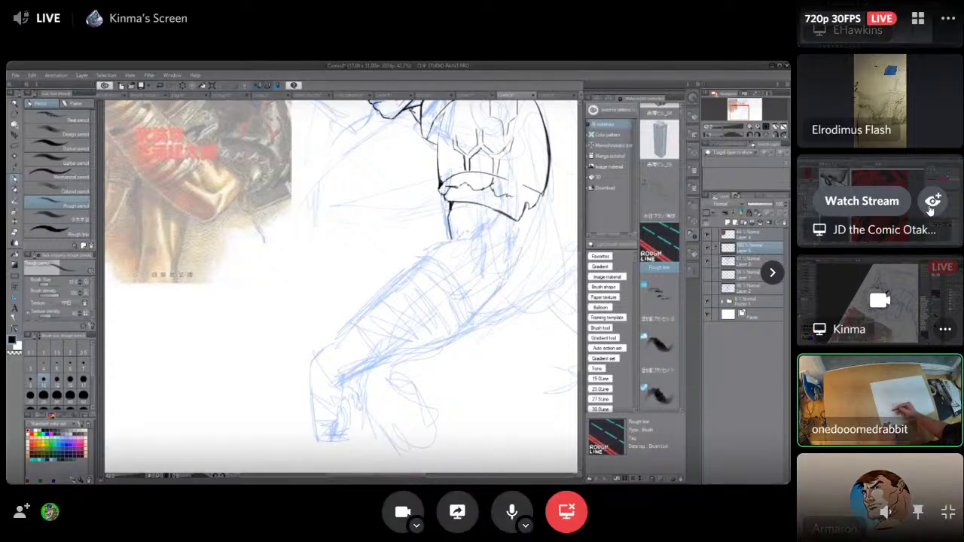
pyautogui.scroll(-5, 896, 261)
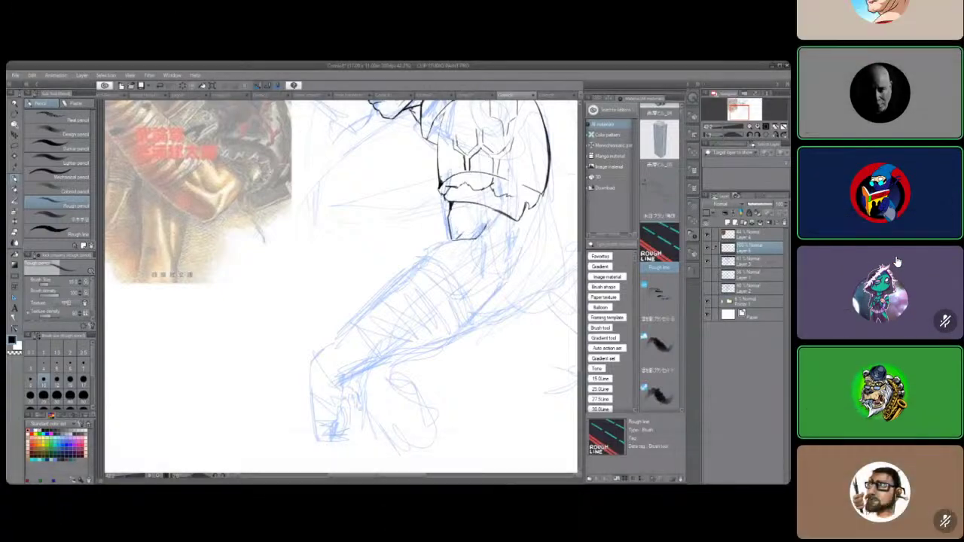
pyautogui.scroll(-5, 896, 261)
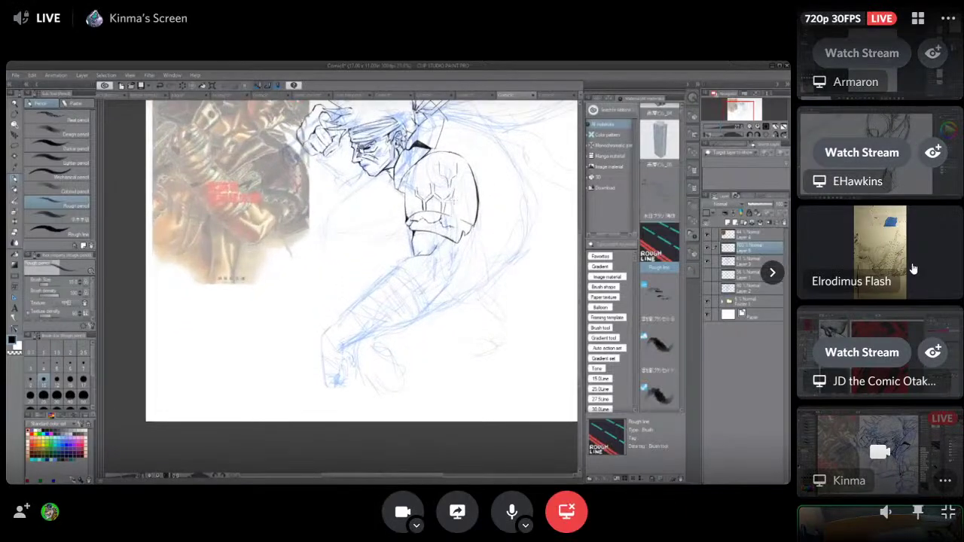
pyautogui.scroll(-3, 912, 269)
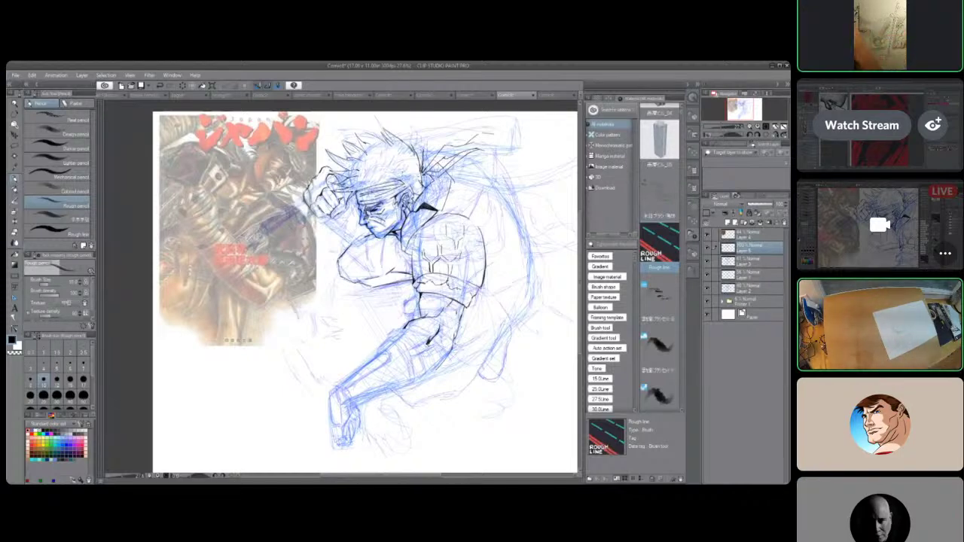
# Step: Enlarge the overhead camera feed of the pencil drawing on white paper and look through the participants' feeds
pyautogui.moveTo(863, 294)
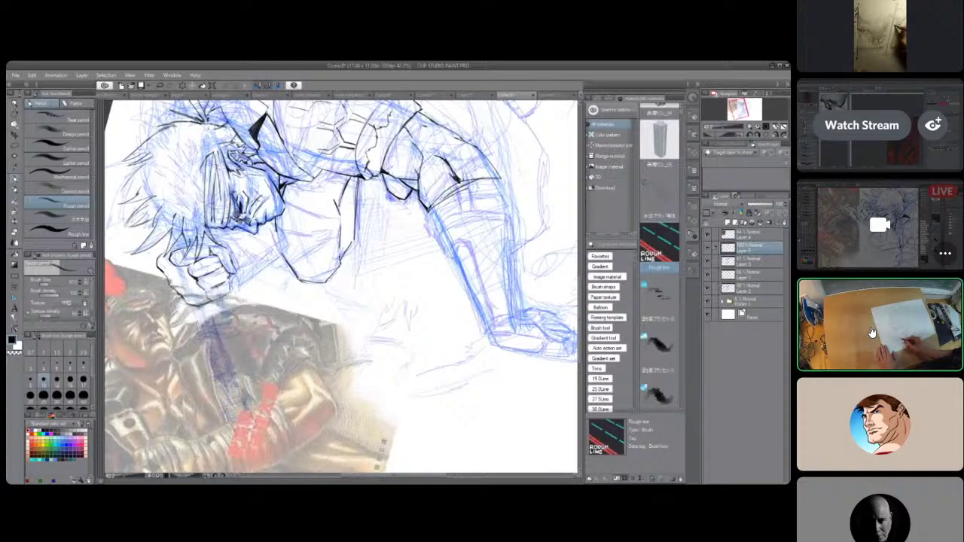
pyautogui.click(871, 332)
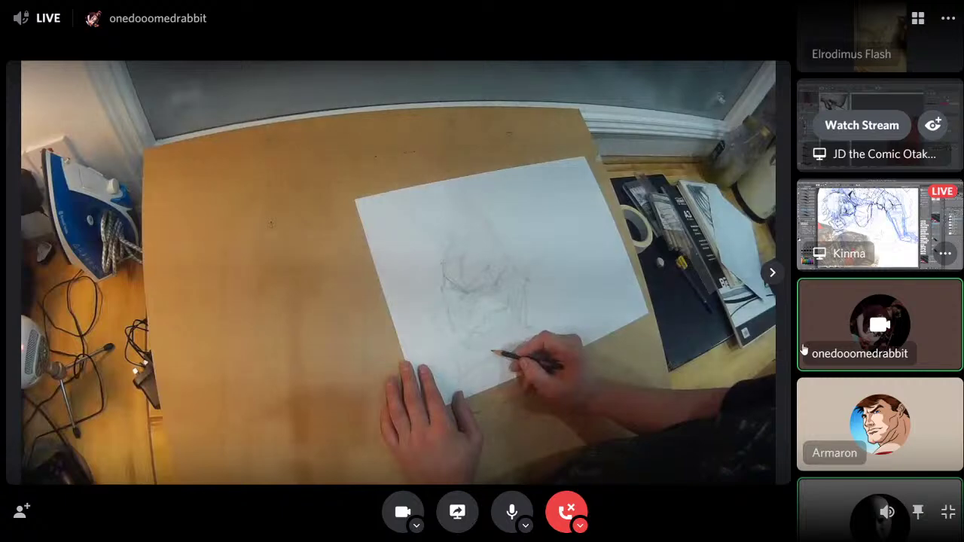
pyautogui.scroll(-5, 866, 355)
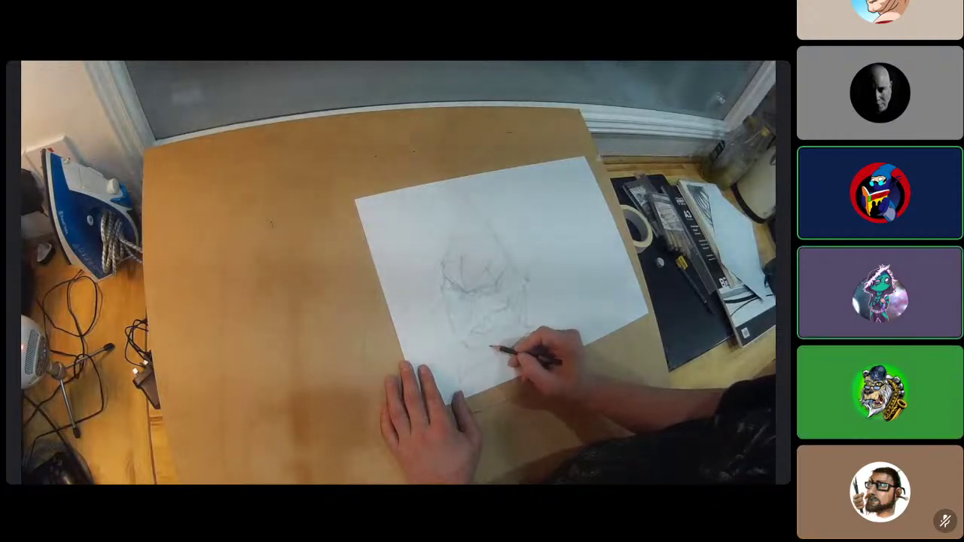
pyautogui.scroll(5, 879, 271)
pyautogui.scroll(-1, 938, 262)
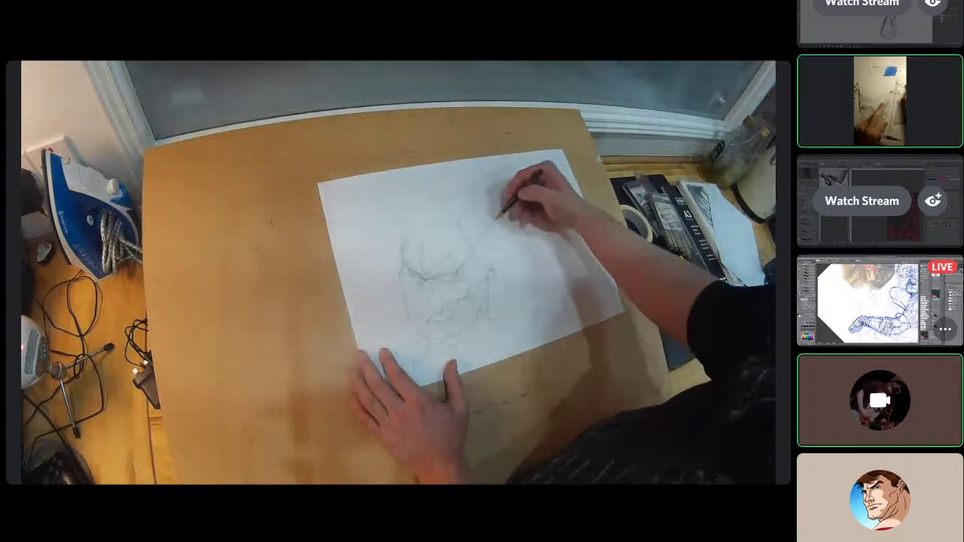
# Step: Switch to the stream with the short-haired portrait in Clip Studio Paint and create a new blank 11 x 17 canvas at 600 resolution
pyautogui.moveTo(925, 303)
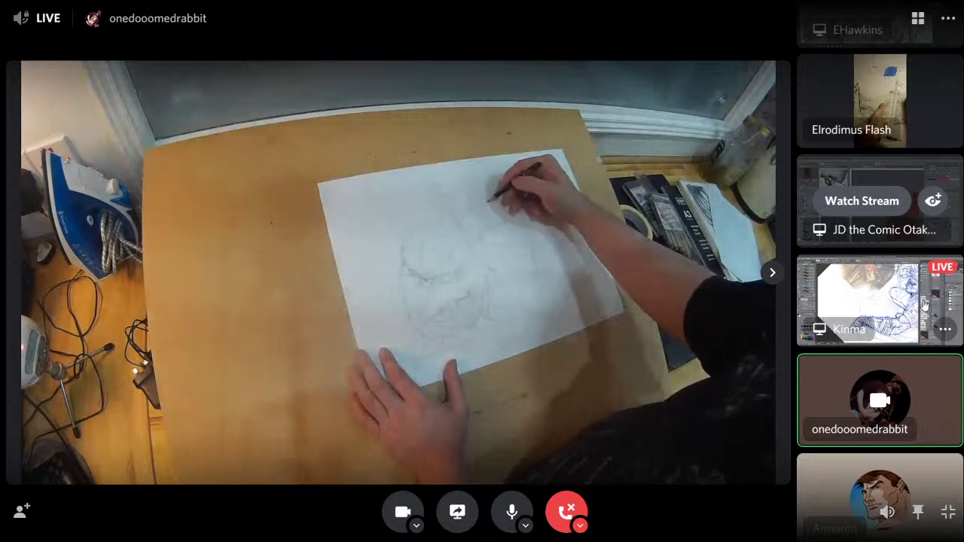
pyautogui.scroll(2, 925, 303)
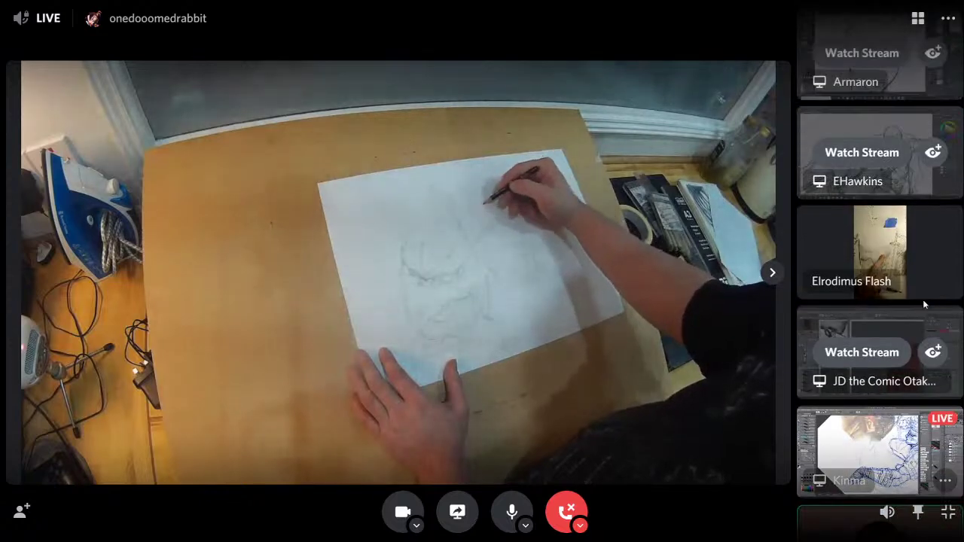
pyautogui.click(865, 54)
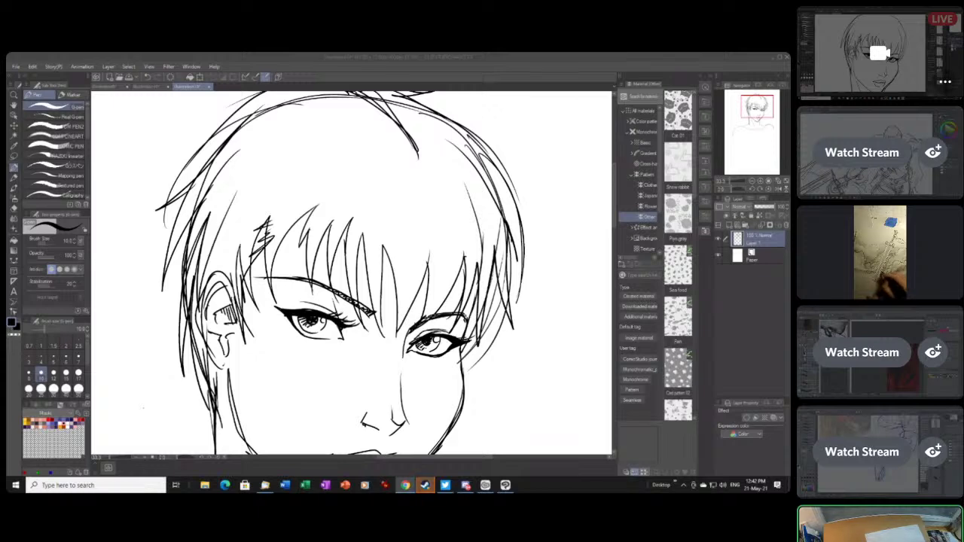
pyautogui.click(15, 67)
pyautogui.click(31, 77)
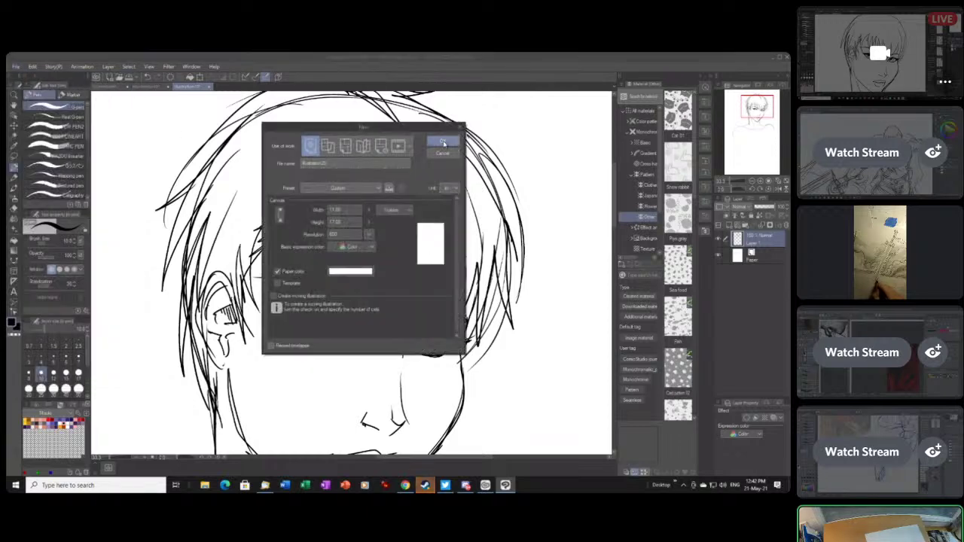
pyautogui.click(444, 139)
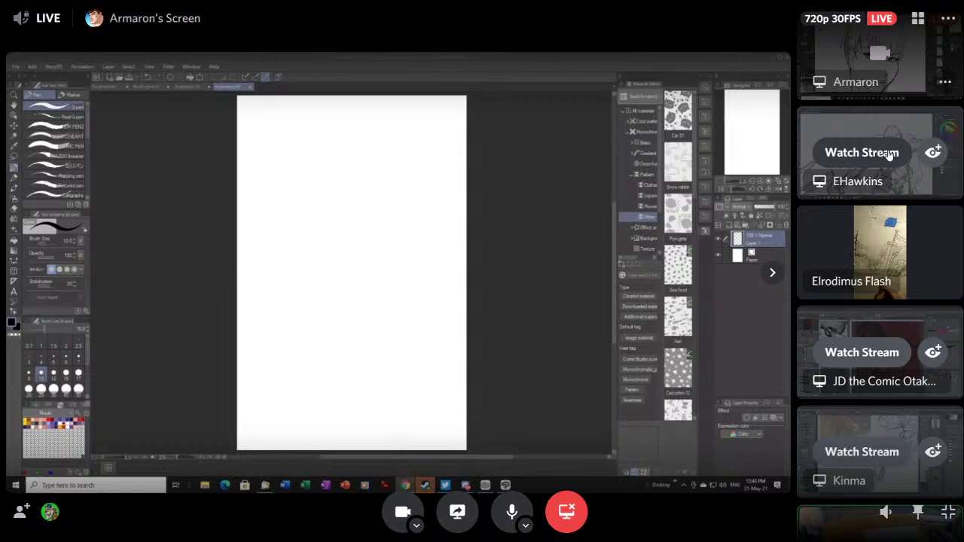
# Step: Watch the inking of the caped warrior in the Photoshop stream, and enlarge the overhead camera feed of the sword drawing
pyautogui.click(890, 153)
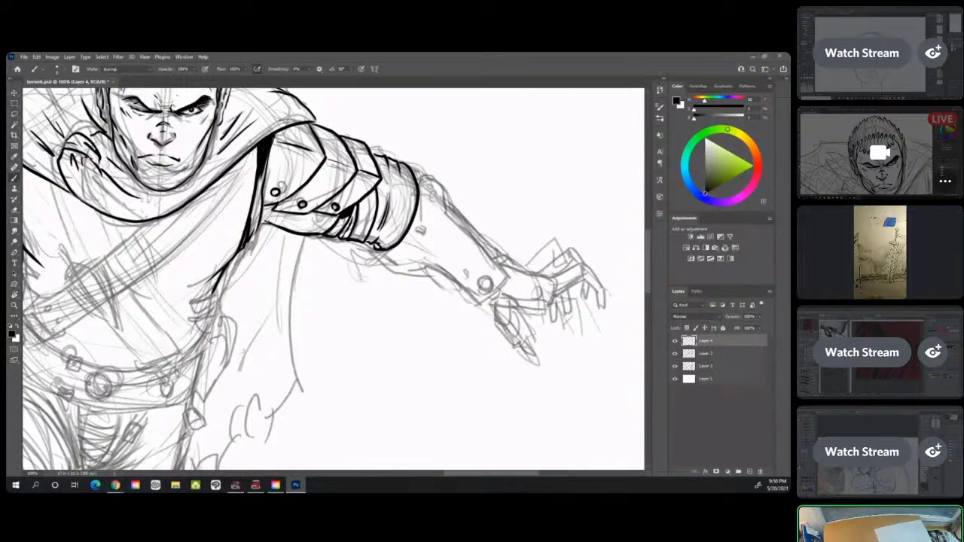
pyautogui.click(880, 252)
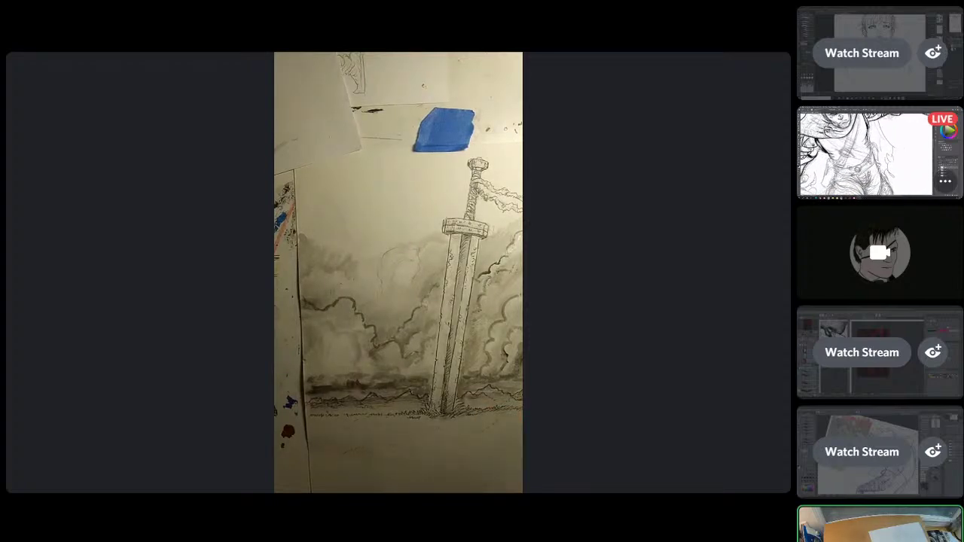
pyautogui.moveTo(207, 433)
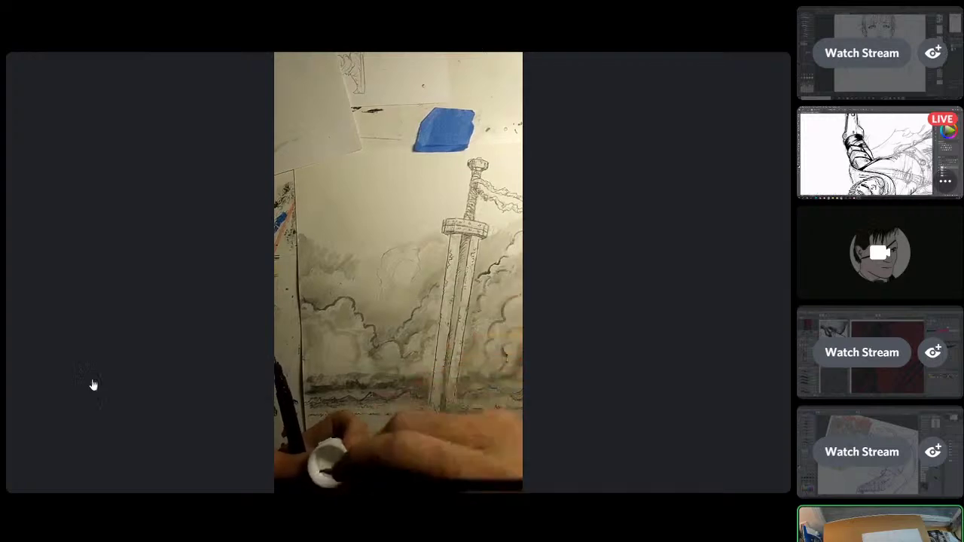
pyautogui.moveTo(566, 290)
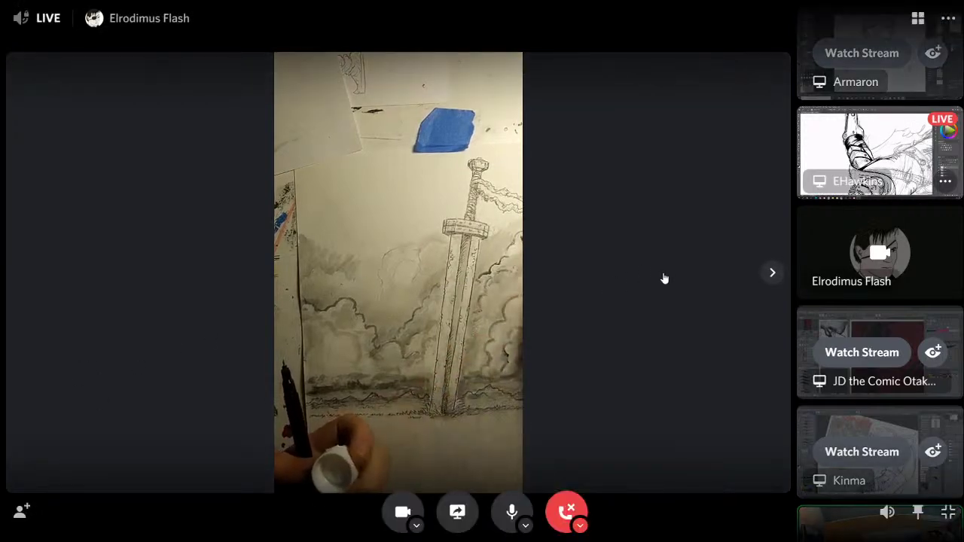
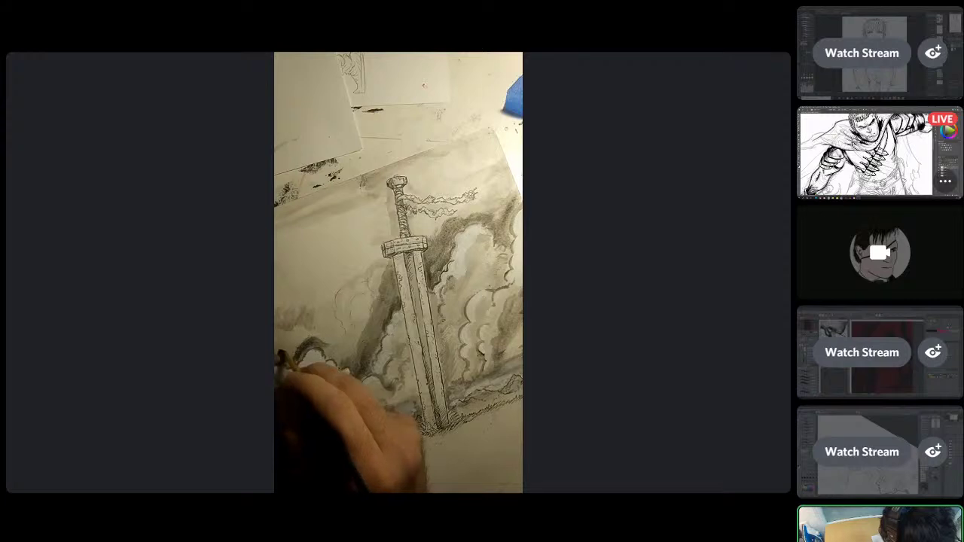
pyautogui.moveTo(594, 308)
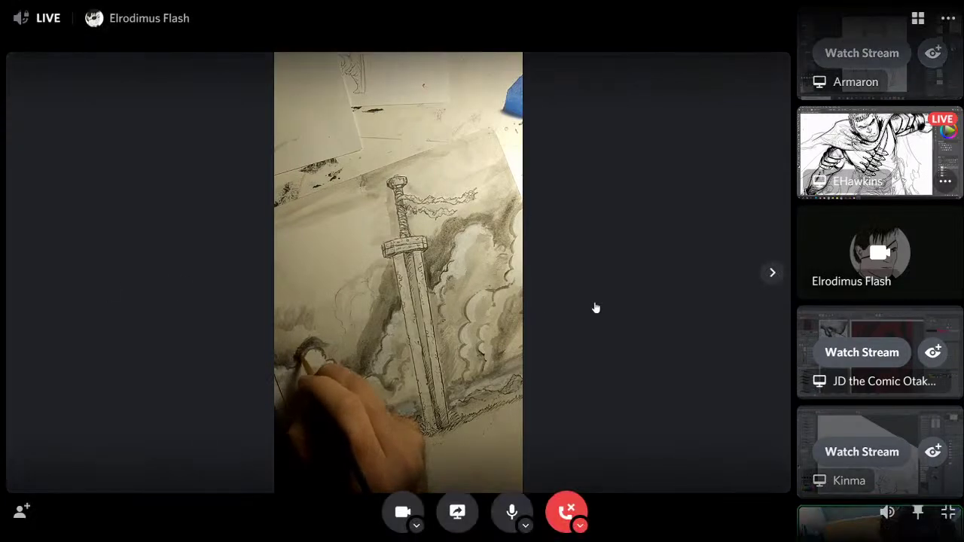
# Step: Switch to the stream with the dark red comic page and delete Layer 5, the hidden 43% Normal layer
pyautogui.click(866, 353)
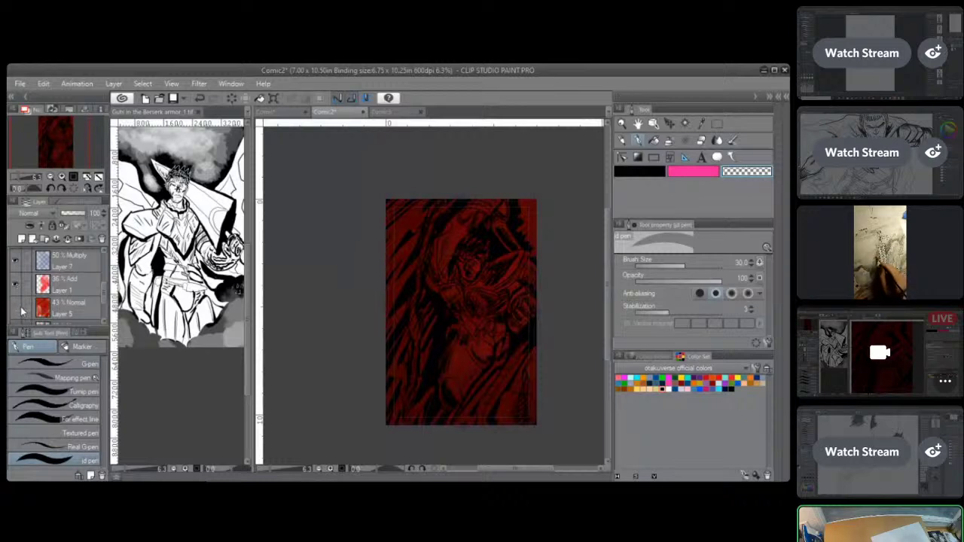
pyautogui.click(67, 309)
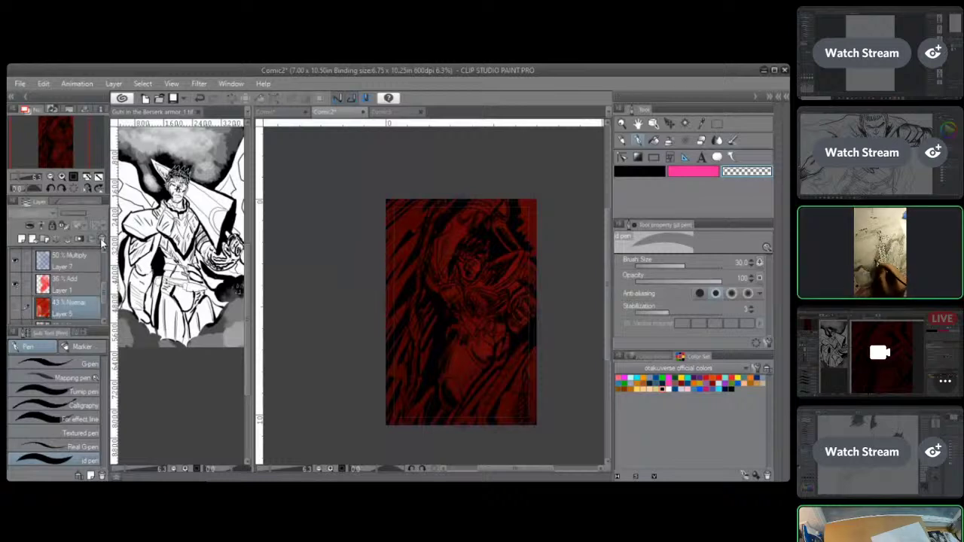
pyautogui.click(101, 239)
pyautogui.click(406, 233)
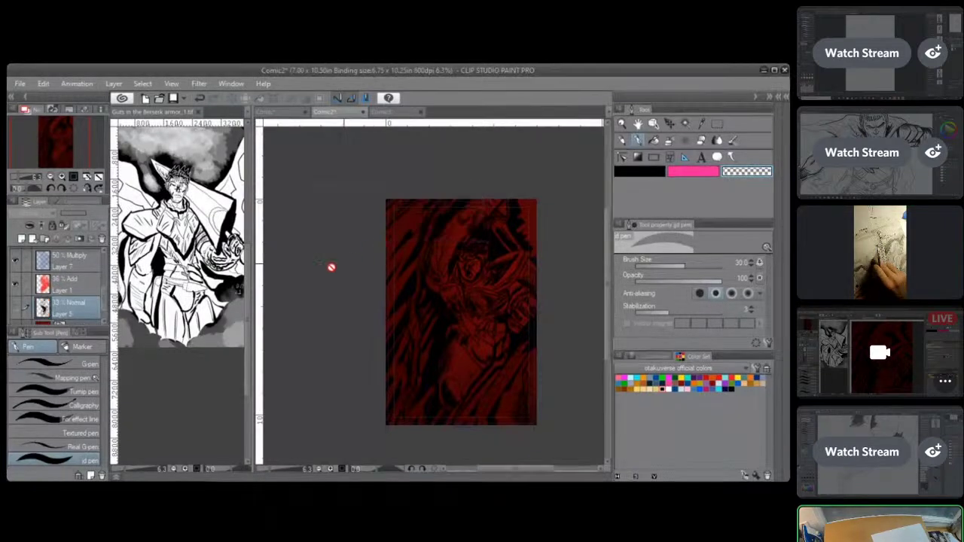
# Step: Toggle the visibility of Layer 8 off and on to compare its effect on the red comic page
pyautogui.scroll(-3, 99, 290)
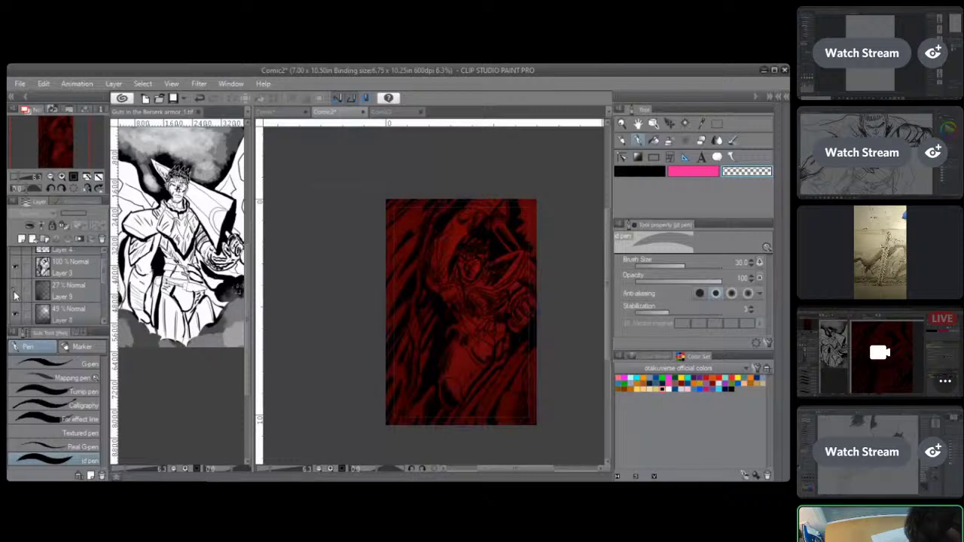
pyautogui.click(15, 317)
pyautogui.click(15, 316)
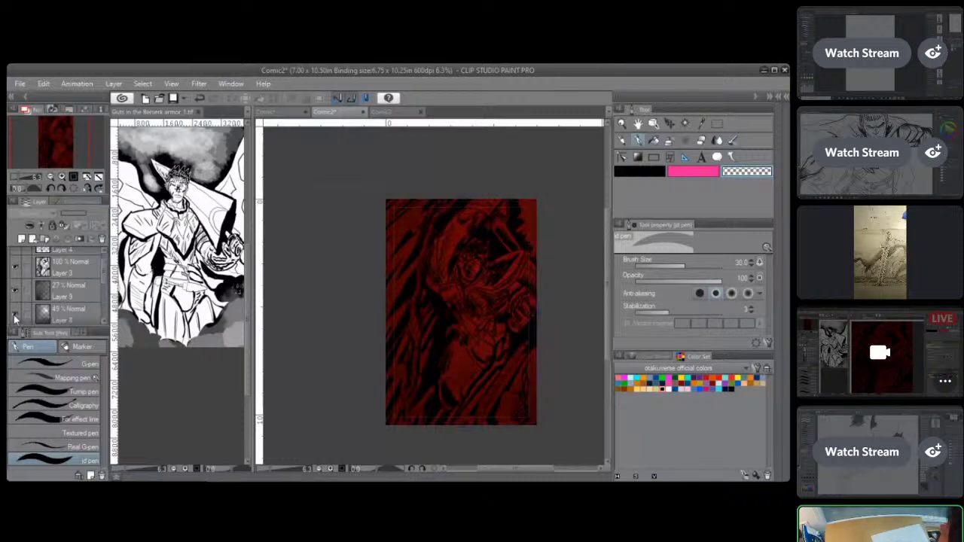
pyautogui.click(15, 315)
pyautogui.click(15, 312)
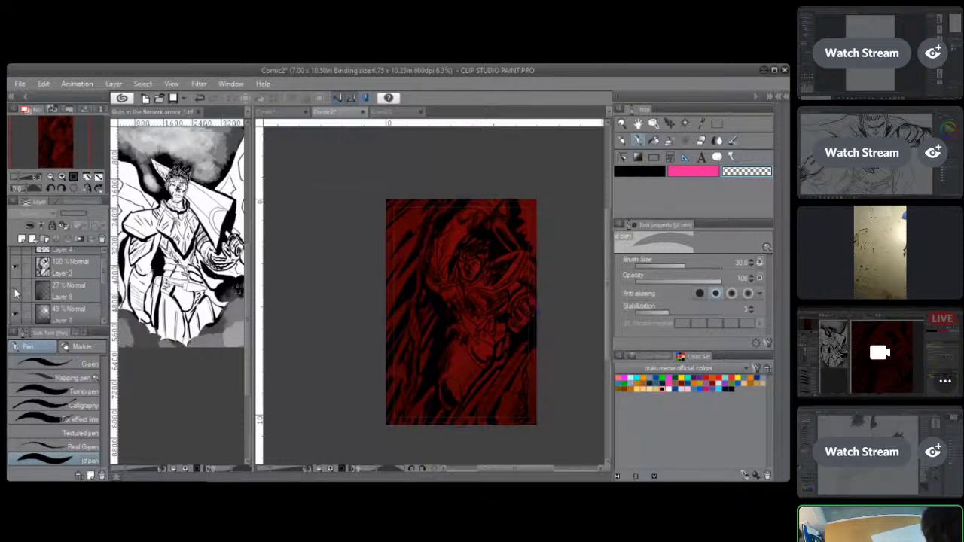
# Step: Toggle the visibility of Layer 3 repeatedly to check the black line art against the red colouring, leaving it shown
pyautogui.click(15, 271)
pyautogui.click(16, 273)
pyautogui.click(16, 273)
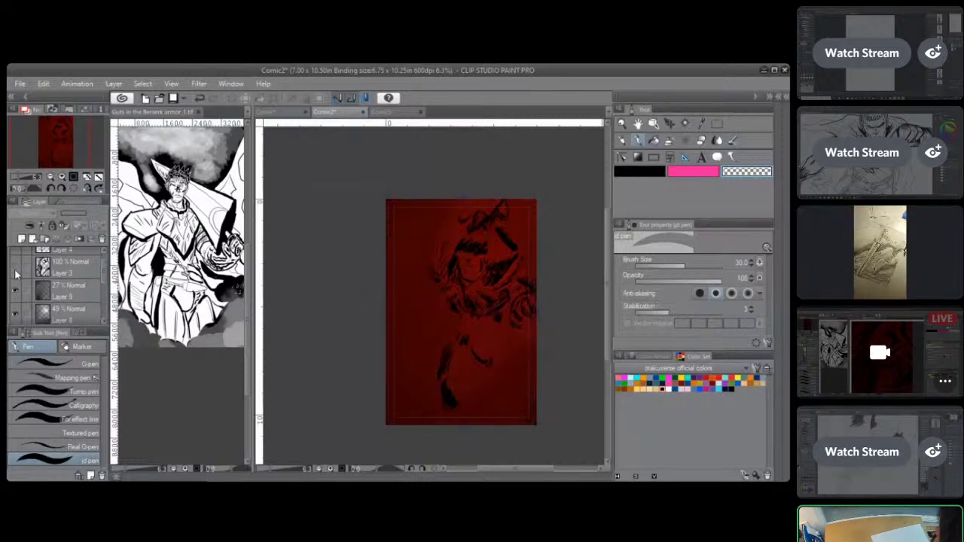
pyautogui.click(16, 271)
pyautogui.click(16, 273)
pyautogui.click(17, 273)
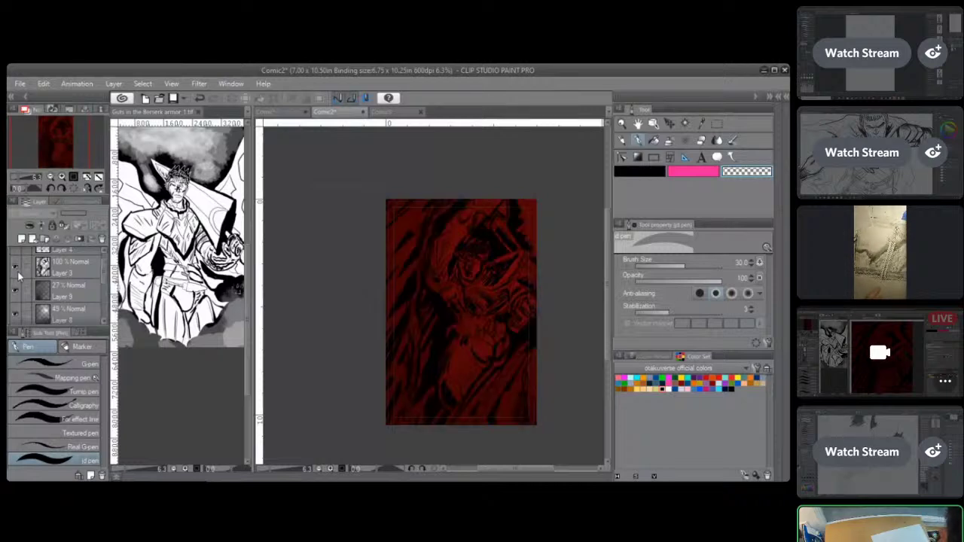
pyautogui.click(19, 279)
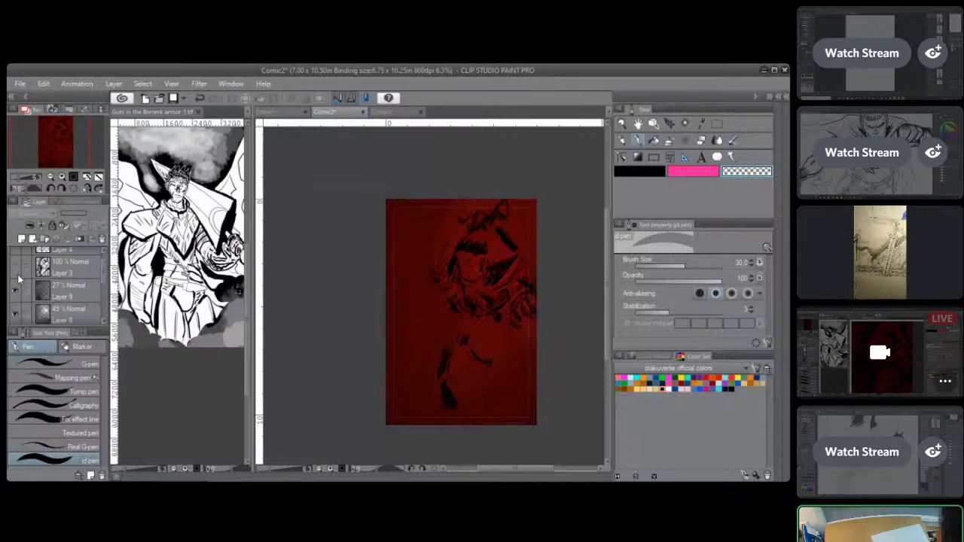
pyautogui.click(17, 278)
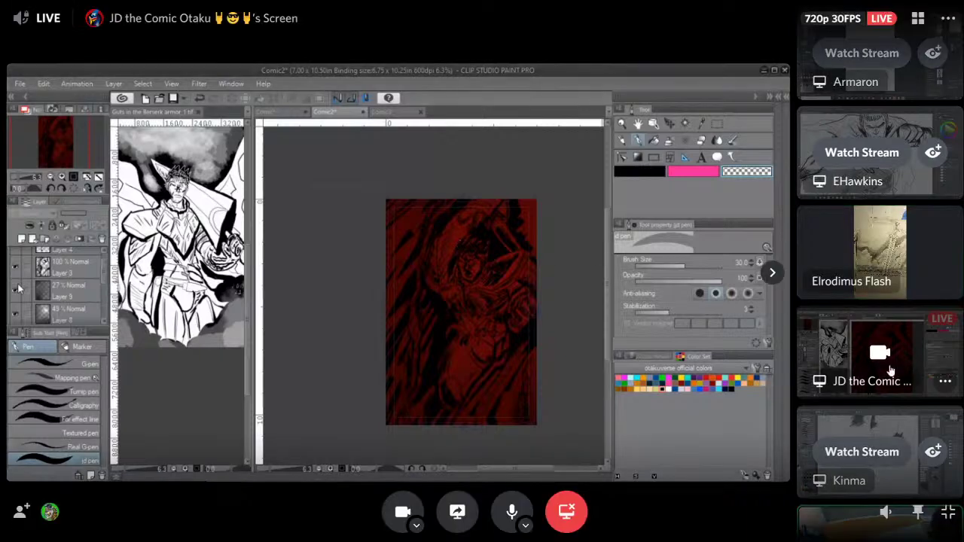
# Step: Watch the stream with the brown-coloured figure on the rotated canvas and switch to the Mapping pen
pyautogui.click(861, 451)
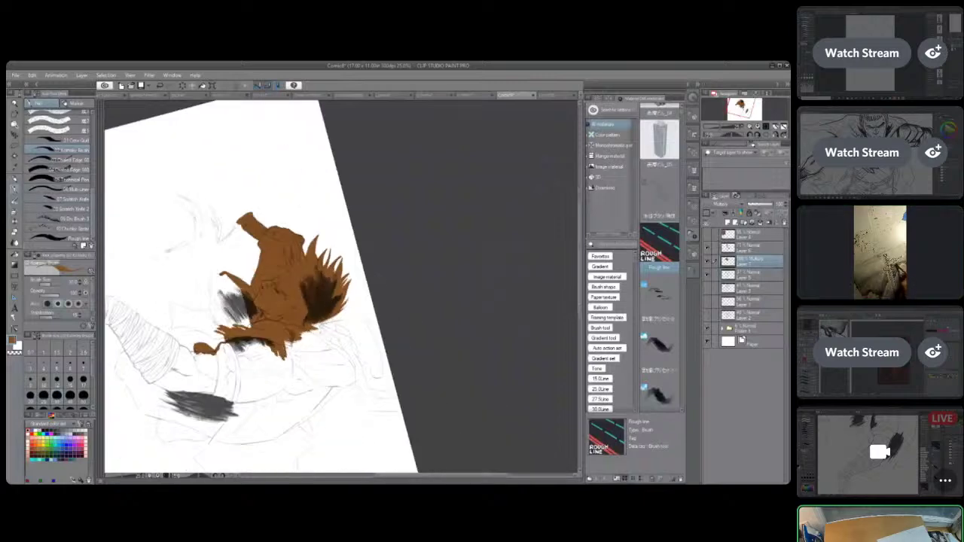
pyautogui.press('p')
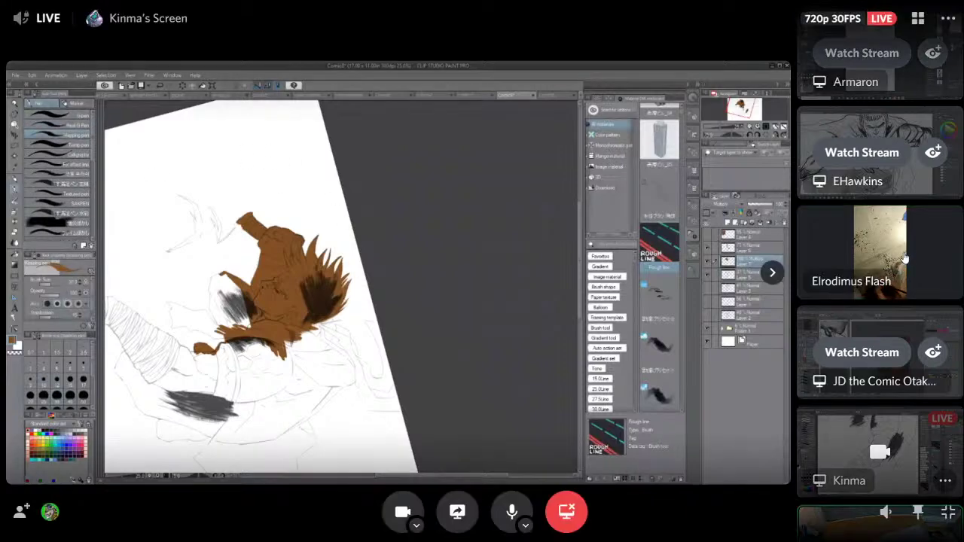
# Step: Switch from the brown-coloured figure stream to the overhead camera feed of the pencil drawing on the wooden board
pyautogui.scroll(-3, 902, 256)
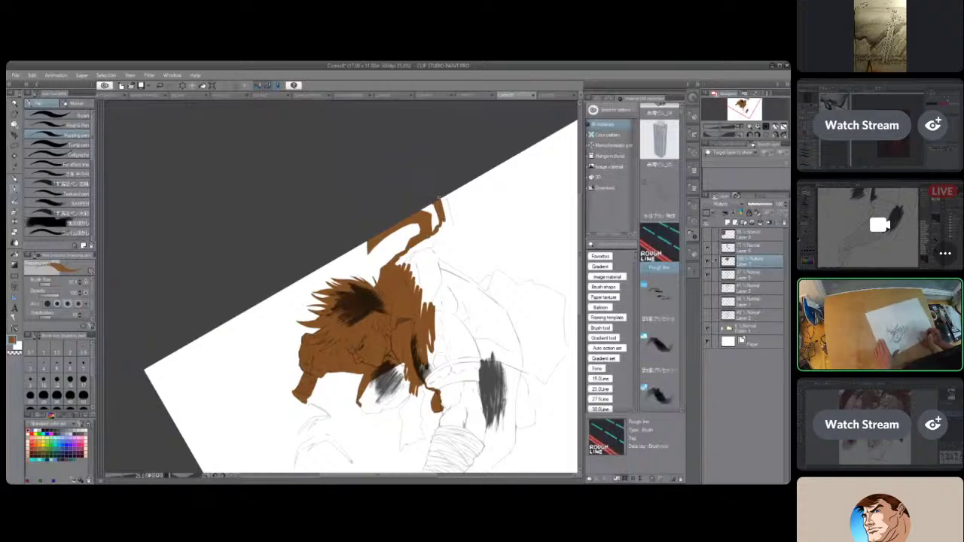
pyautogui.moveTo(871, 326)
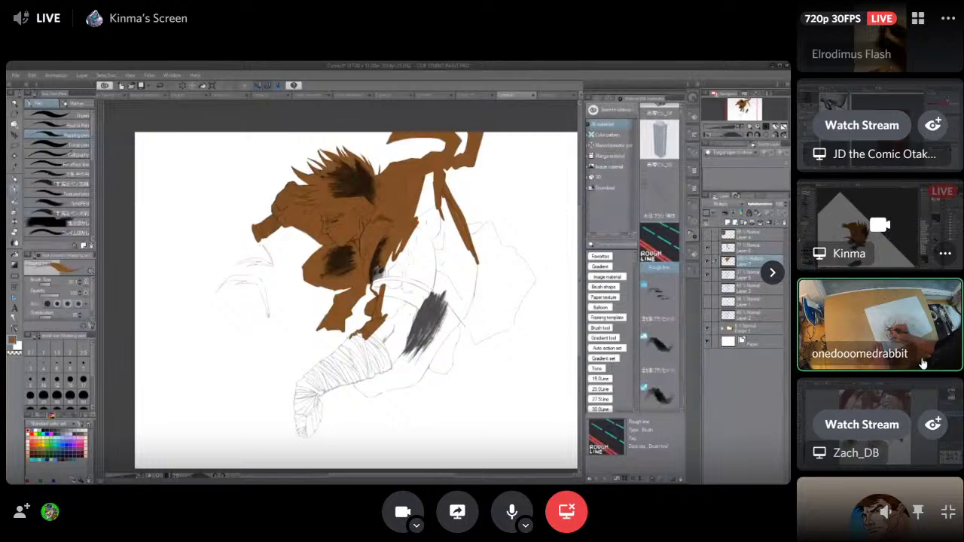
pyautogui.click(887, 345)
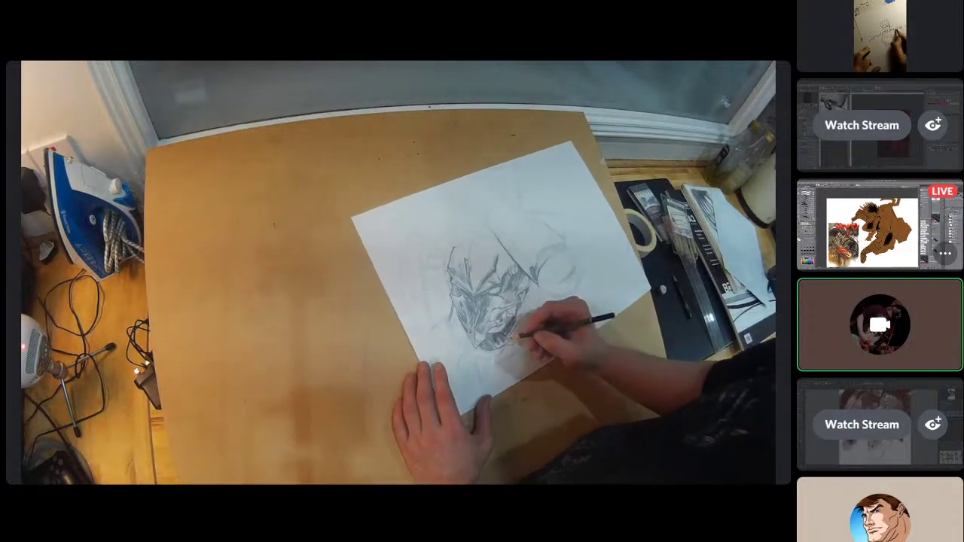
# Step: Switch to the stream with the monochrome dark red painting and look through the other participants' feeds
pyautogui.moveTo(949, 314)
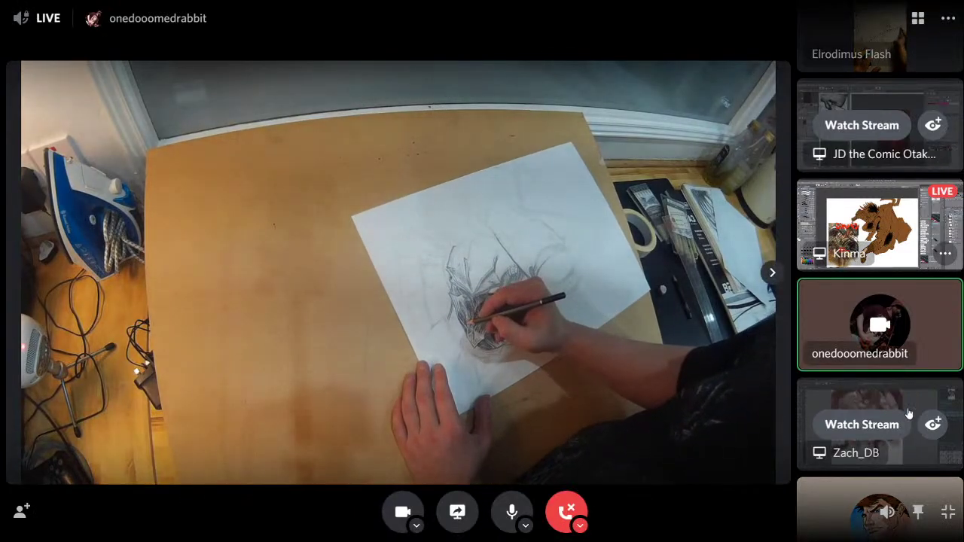
pyautogui.click(880, 428)
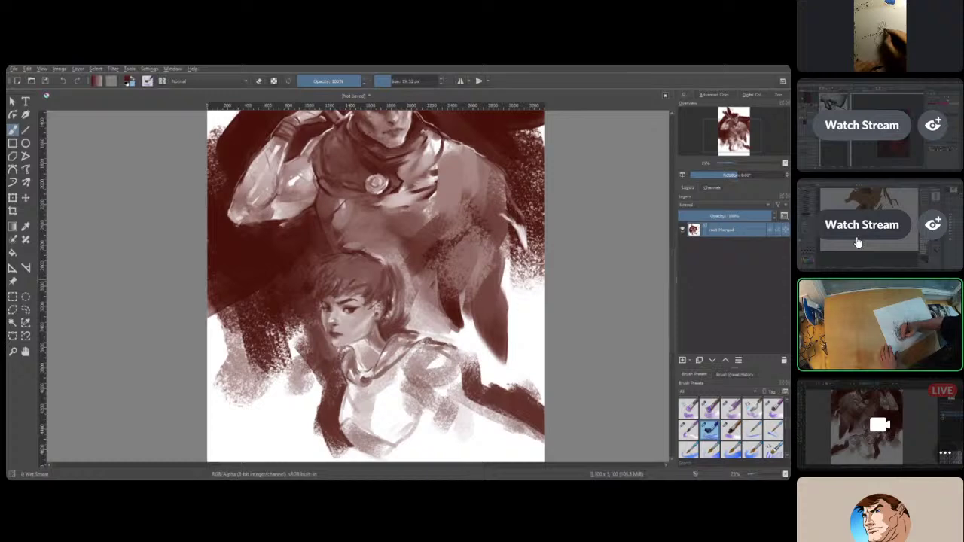
pyautogui.scroll(3, 857, 241)
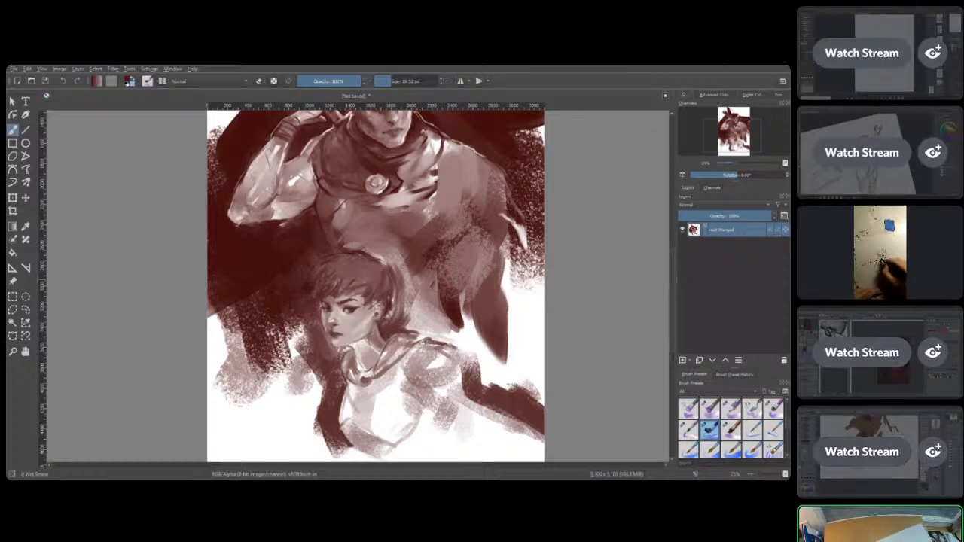
pyautogui.scroll(-4, 880, 271)
pyautogui.scroll(-4, 881, 271)
pyautogui.scroll(3, 880, 271)
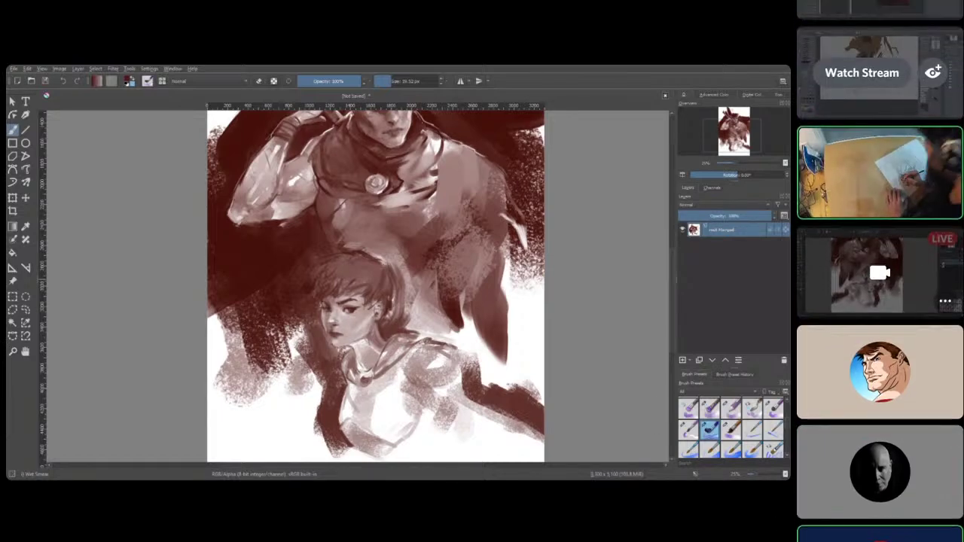
pyautogui.scroll(2, 880, 271)
pyautogui.scroll(1, 880, 271)
pyautogui.scroll(-1, 880, 271)
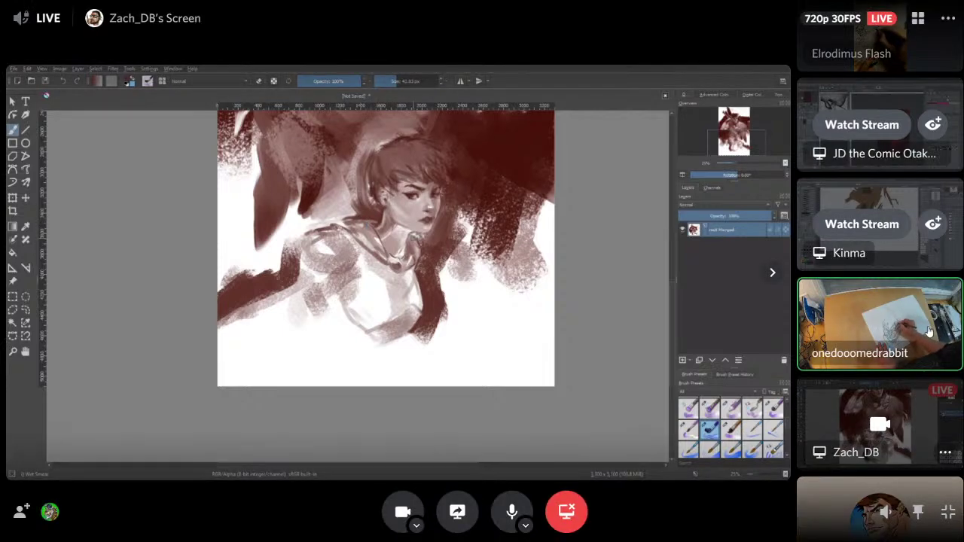
# Step: Watch the stream with the blue face sketch being inked and show all participants in a grid
pyautogui.scroll(3, 931, 326)
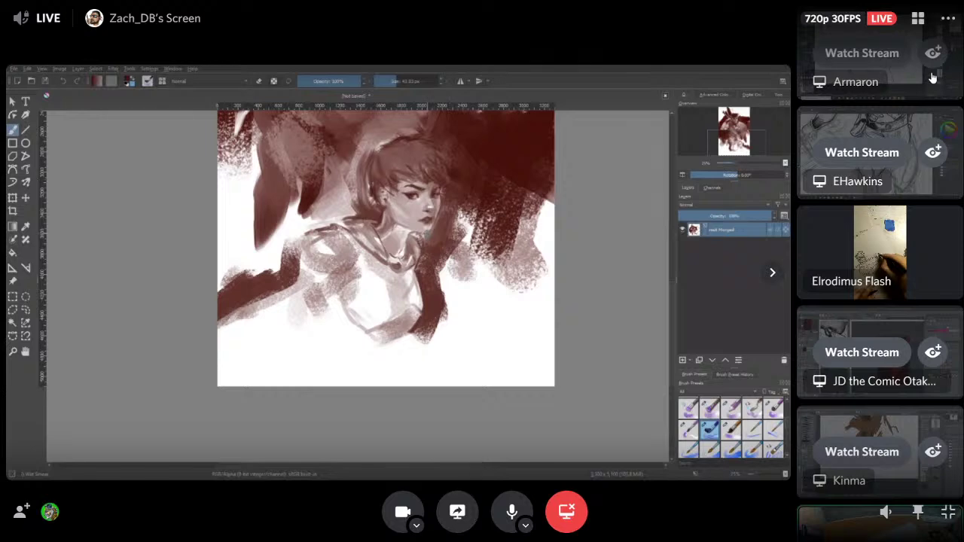
pyautogui.click(870, 53)
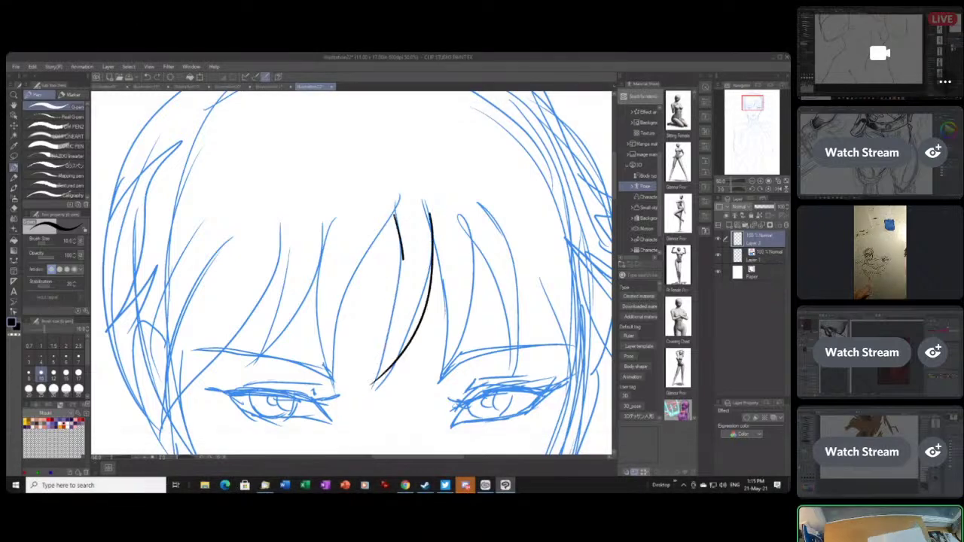
pyautogui.moveTo(936, 26)
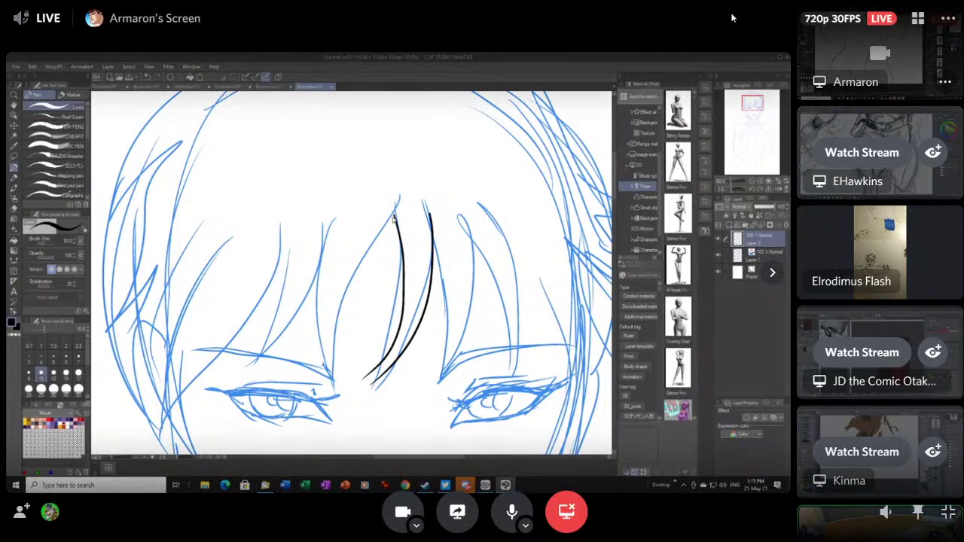
pyautogui.click(918, 18)
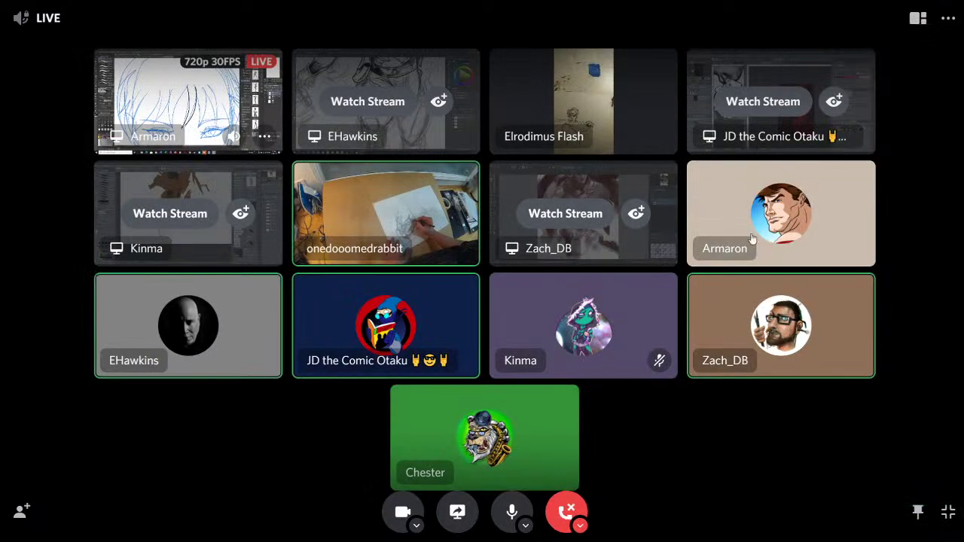
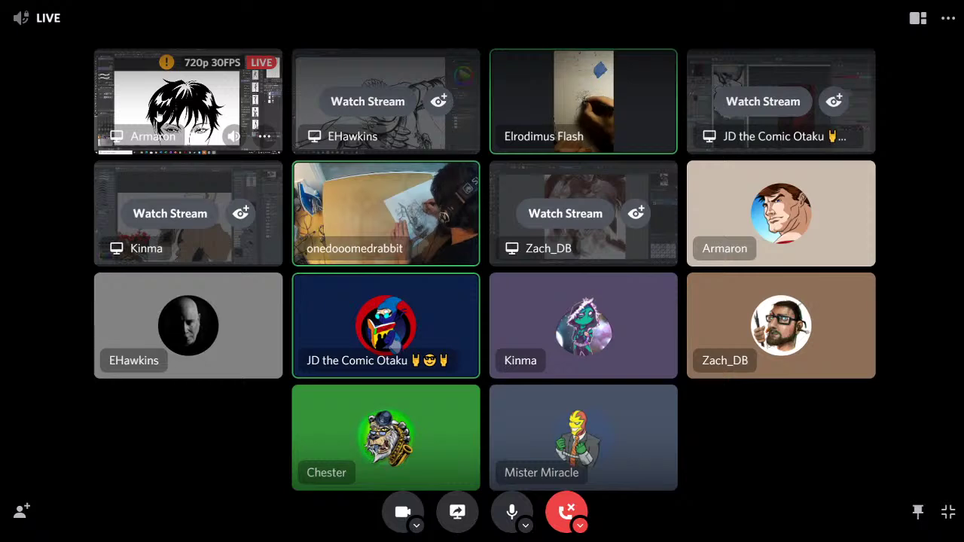
# Step: Enlarge the stream of the inked short-haired woman from the grid and look through the other participants' feeds
pyautogui.click(188, 101)
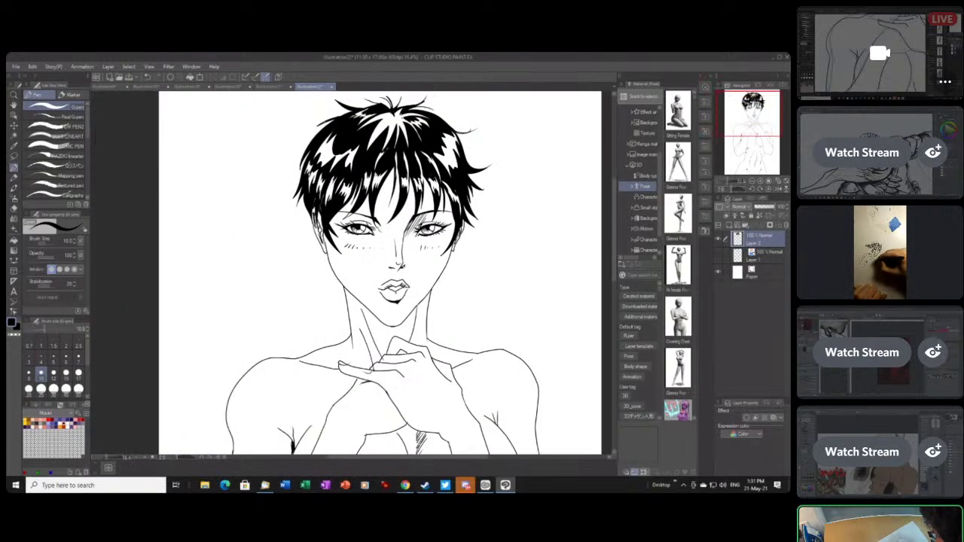
pyautogui.moveTo(886, 185)
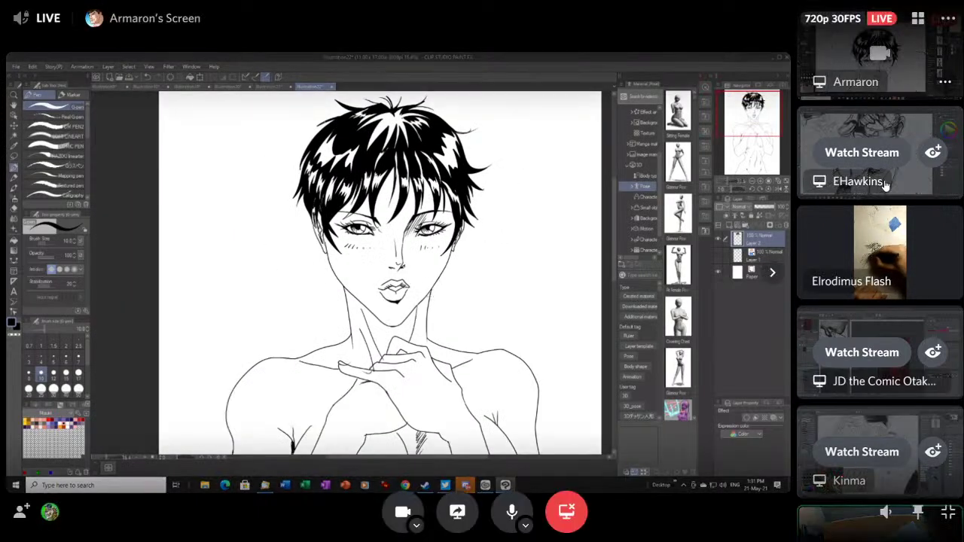
pyautogui.scroll(-7, 886, 186)
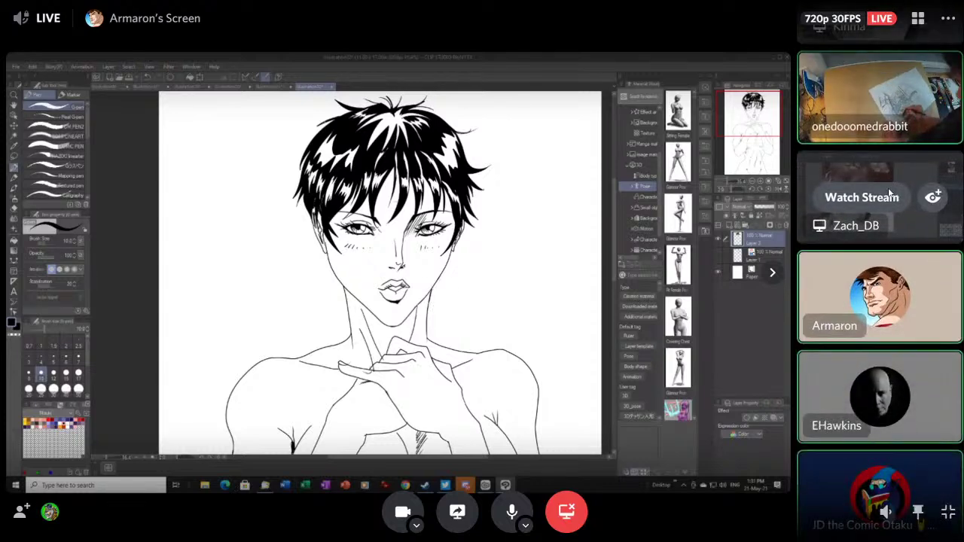
pyautogui.scroll(-3, 888, 194)
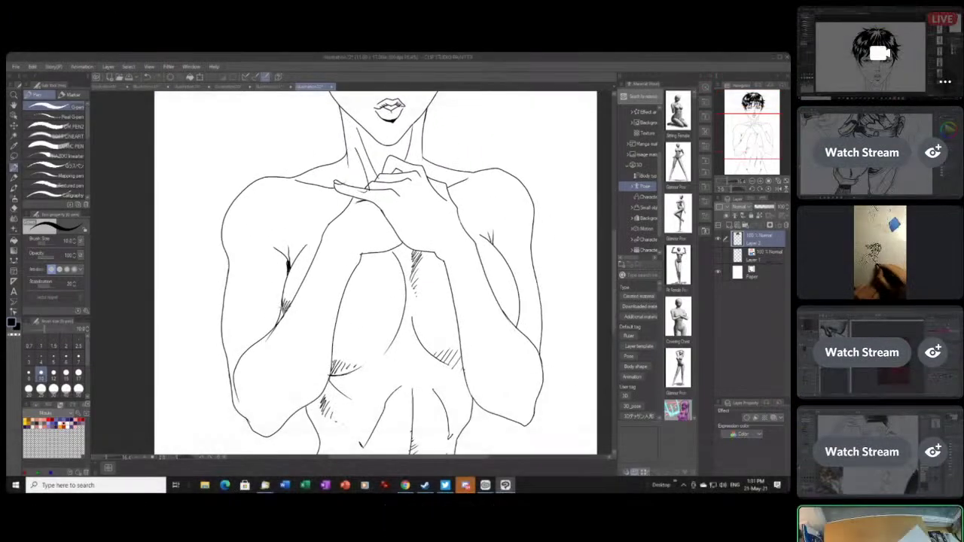
pyautogui.moveTo(880, 87)
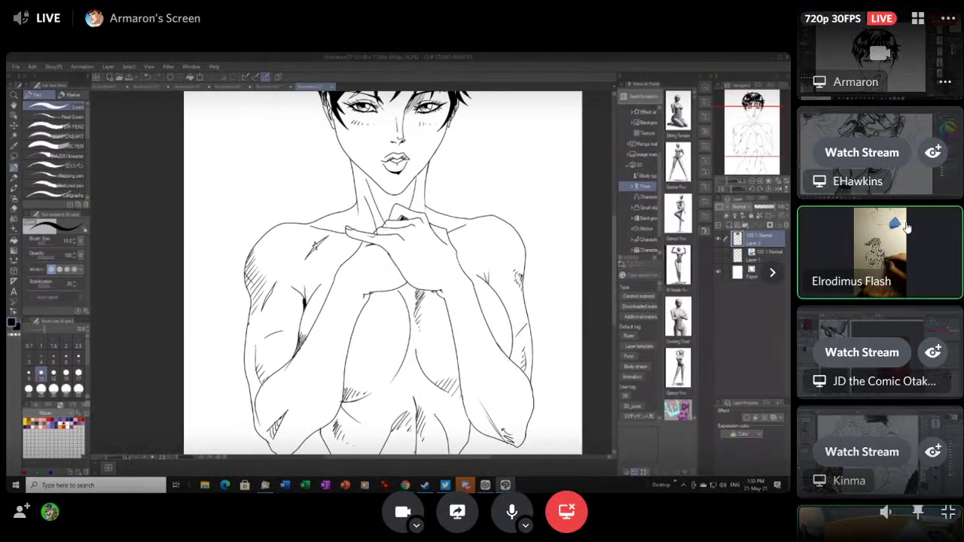
pyautogui.scroll(-5, 905, 222)
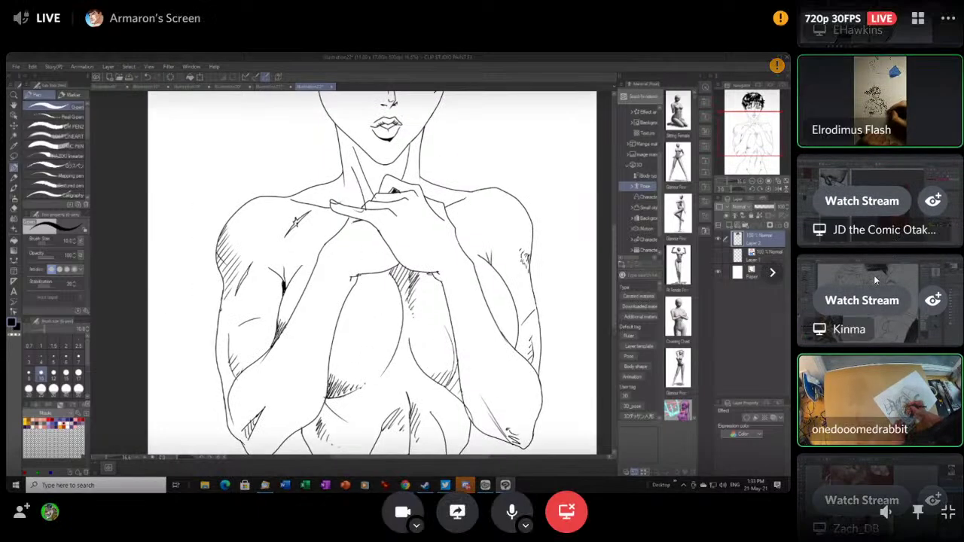
pyautogui.scroll(2, 864, 303)
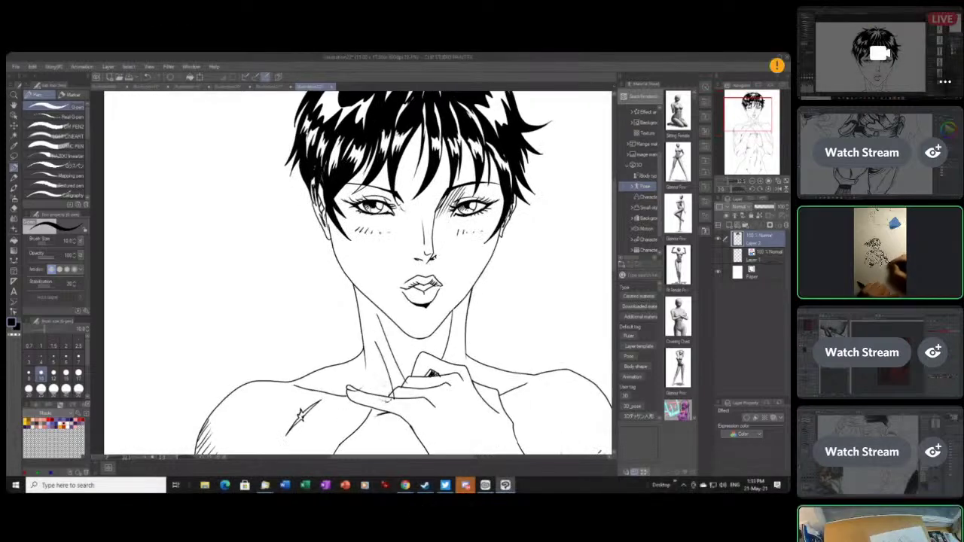
# Step: Switch to the stream with the inked caped warrior, review the whole figure and save berserk.psd
pyautogui.click(859, 154)
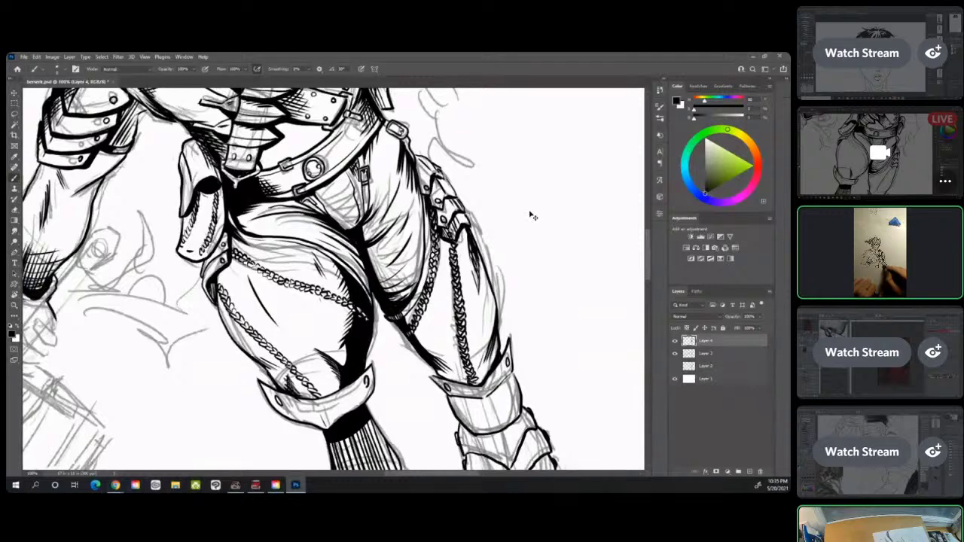
pyautogui.hotkey('ctrl', '-')
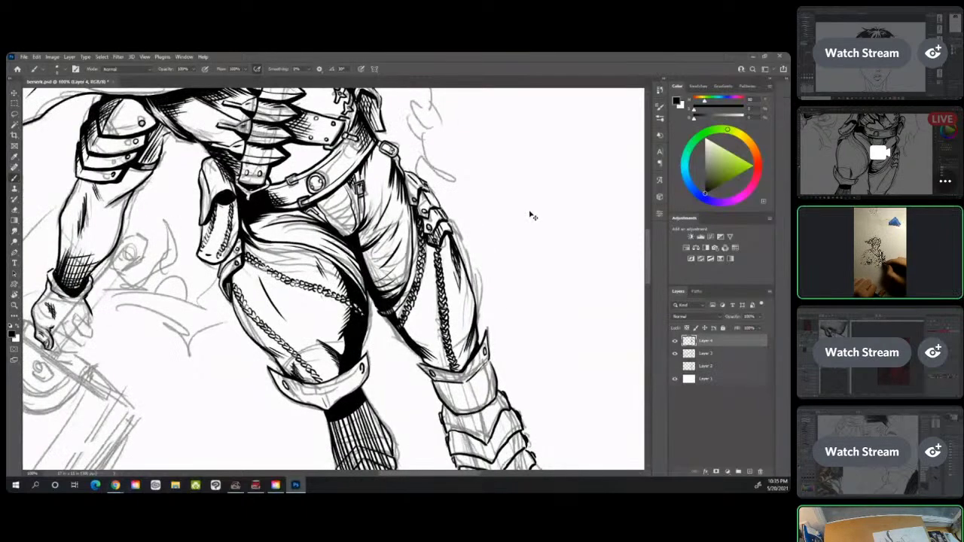
pyautogui.hotkey('ctrl', '-')
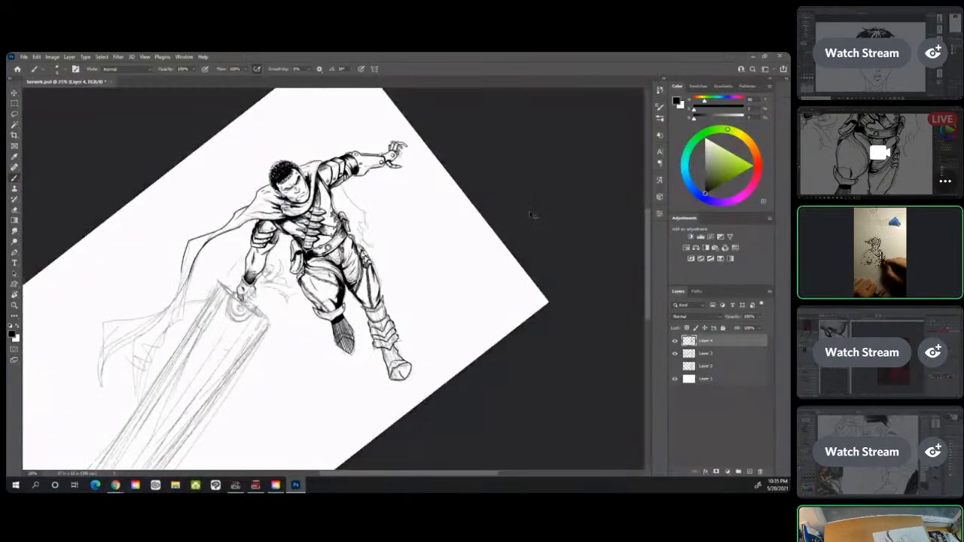
pyautogui.hotkey('ctrl', '1')
pyautogui.click(23, 57)
pyautogui.click(32, 147)
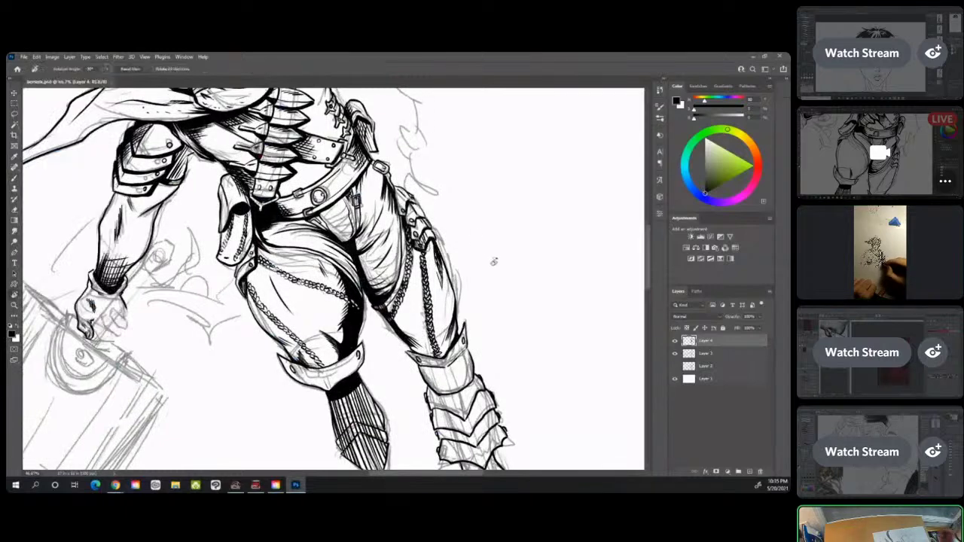
# Step: Rotate the canvas until the warrior's sword stands upright and ink the outline of the guard above the gripping fist
pyautogui.moveTo(493, 261); pyautogui.dragTo(495, 296)
pyautogui.scroll(-5, 494, 297)
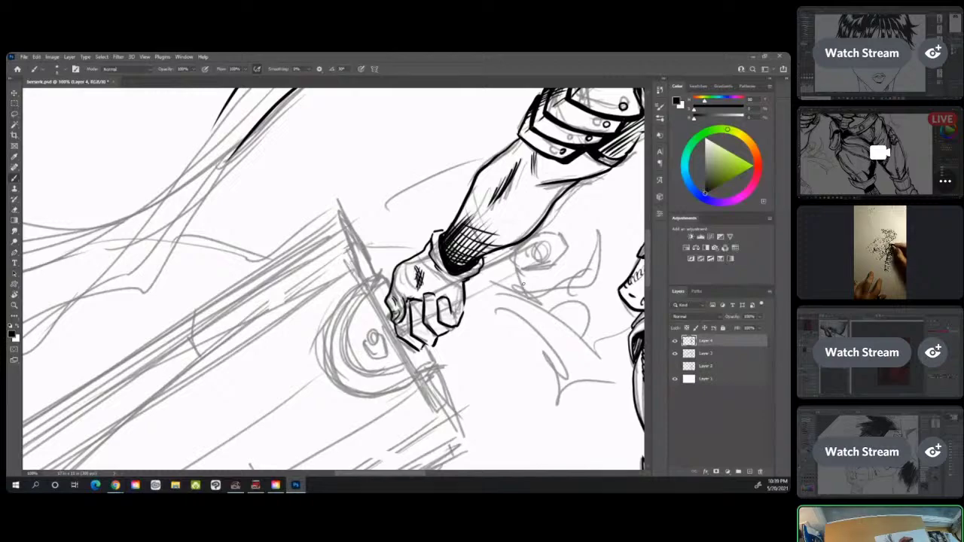
pyautogui.moveTo(522, 283)
pyautogui.mouseDown()
pyautogui.moveTo(425, 444)
pyautogui.moveTo(382, 347)
pyautogui.moveTo(433, 257)
pyautogui.mouseUp()
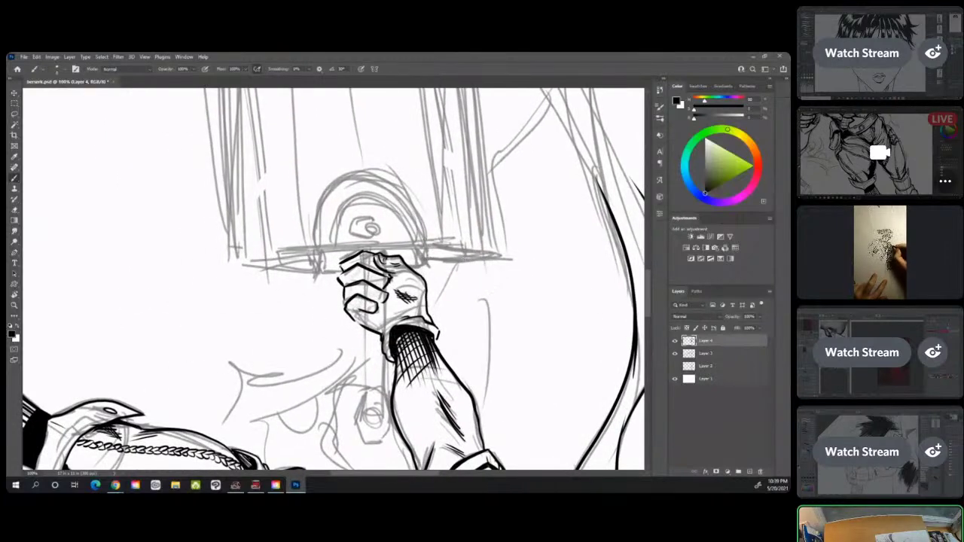
pyautogui.moveTo(433, 247); pyautogui.dragTo(426, 263)
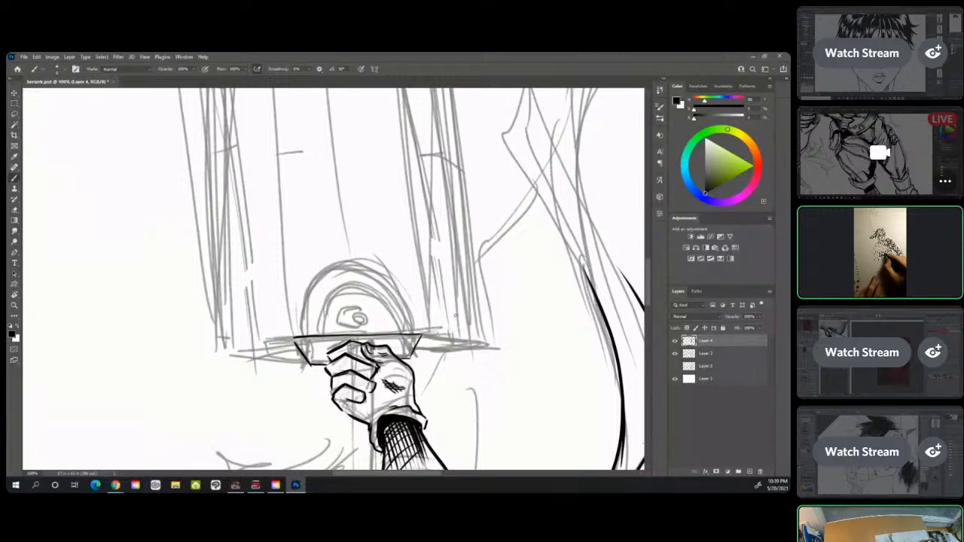
# Step: Switch to the camera feed of the hand-inked warrior with the armoured arm and look through the other feeds
pyautogui.click(904, 264)
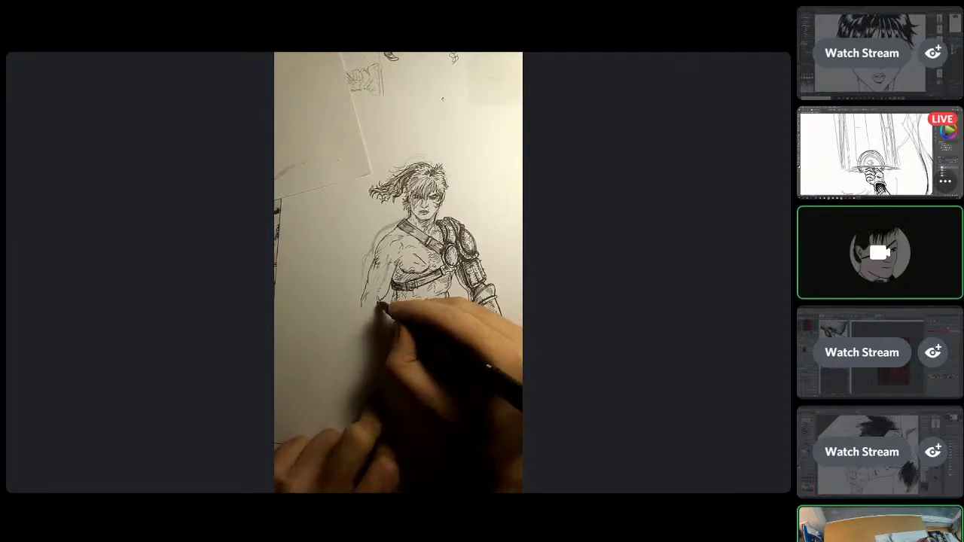
pyautogui.scroll(-2, 872, 289)
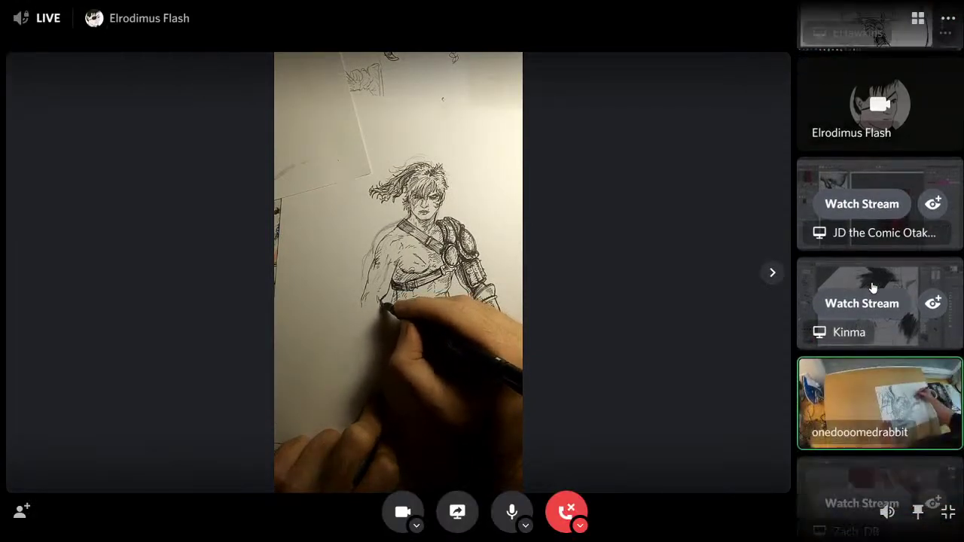
pyautogui.scroll(-8, 871, 284)
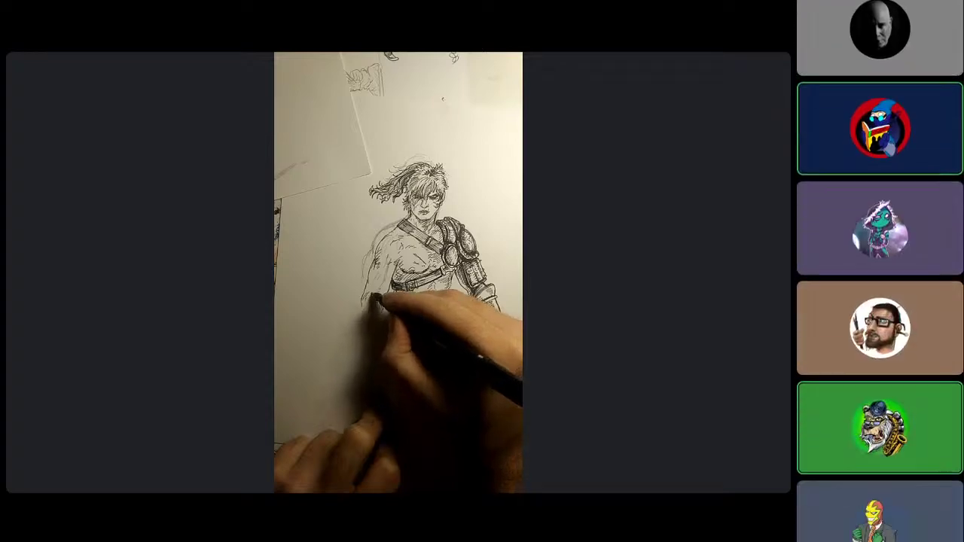
pyautogui.scroll(5, 872, 286)
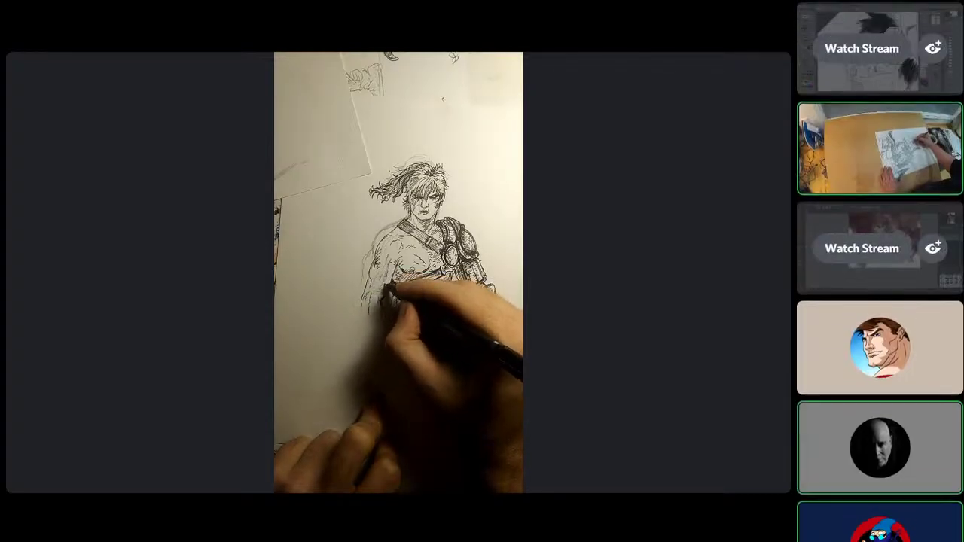
pyautogui.scroll(2, 866, 294)
pyautogui.scroll(3, 880, 310)
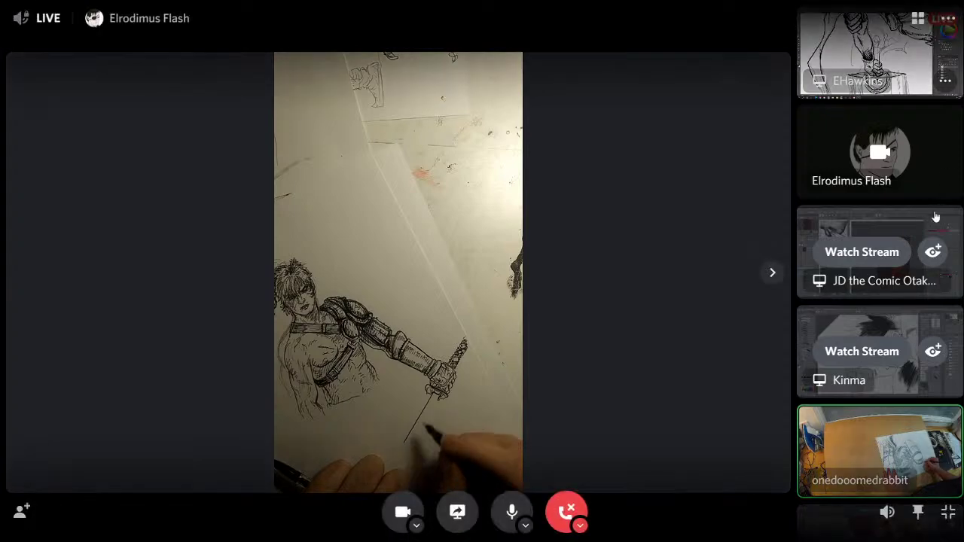
# Step: Check the stream with the dark red comic page and switch to the stream with the inked headband fighter
pyautogui.click(827, 256)
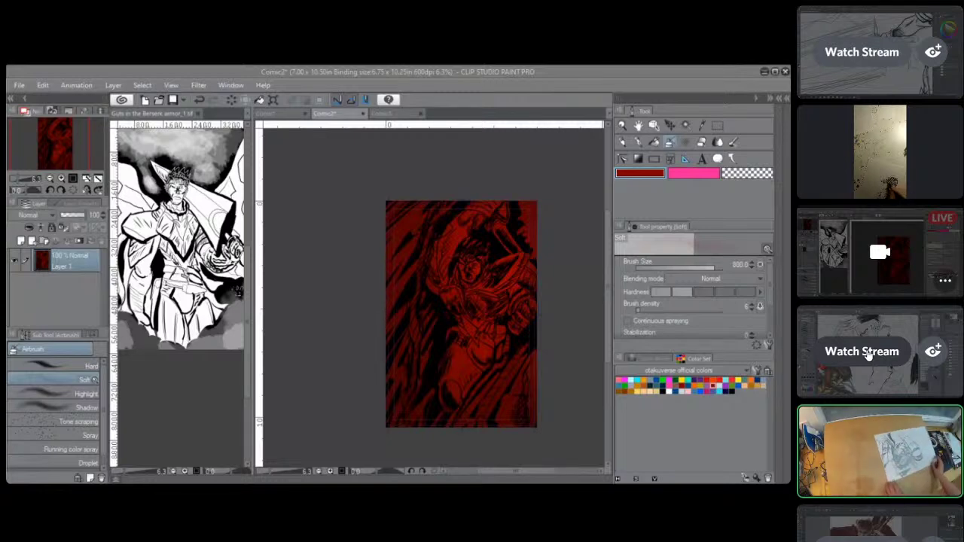
pyautogui.moveTo(869, 355)
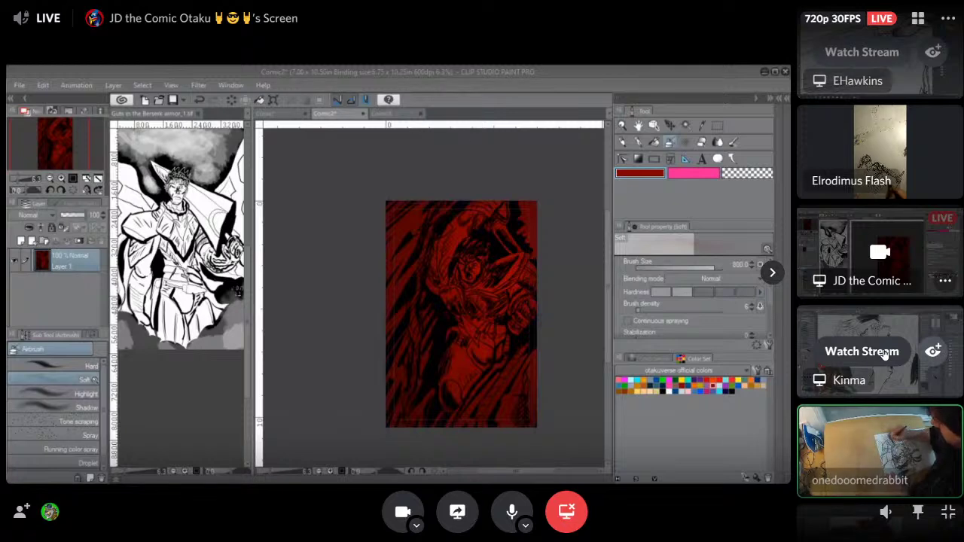
pyautogui.click(886, 354)
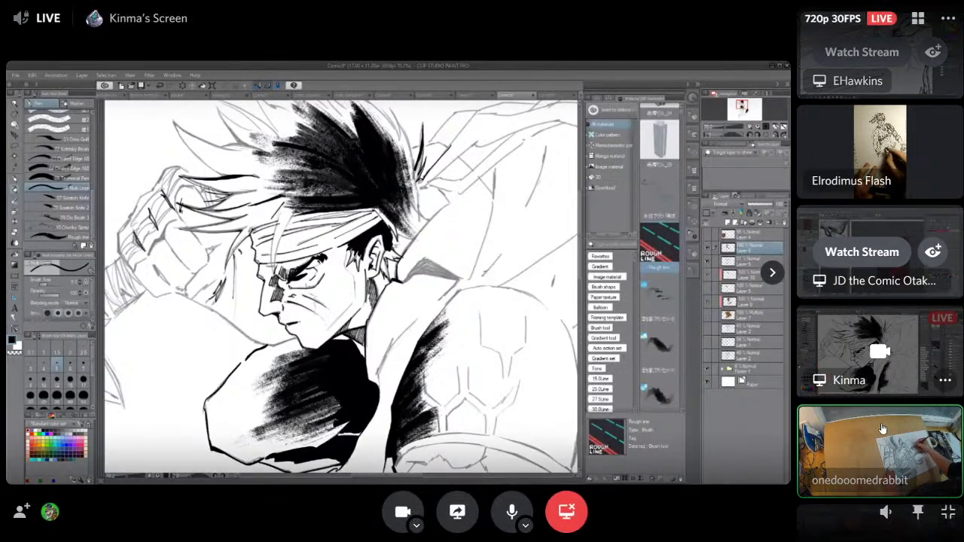
# Step: Look through the other feeds and switch to the camera feed of the hand-drawn beast-helmeted figure on the wooden board
pyautogui.scroll(-4, 883, 429)
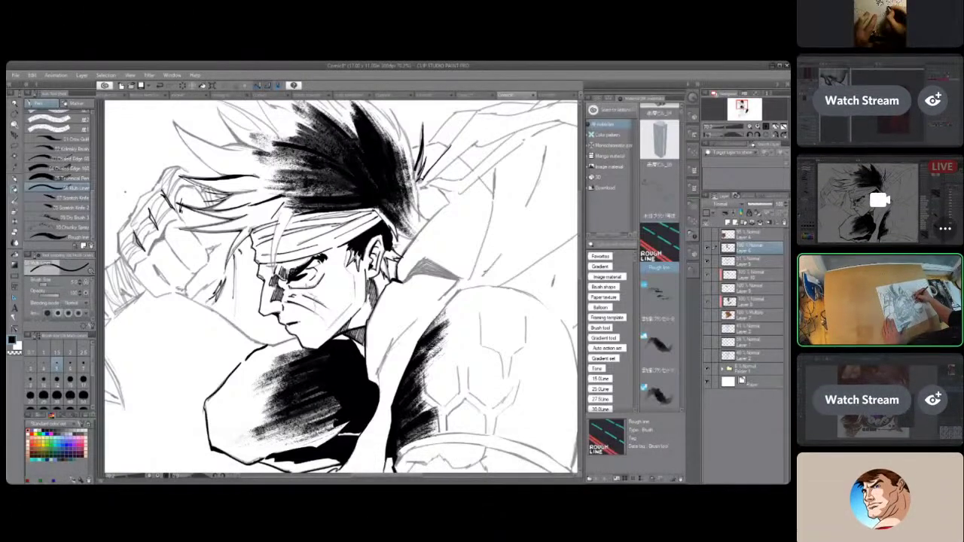
pyautogui.scroll(2, 872, 375)
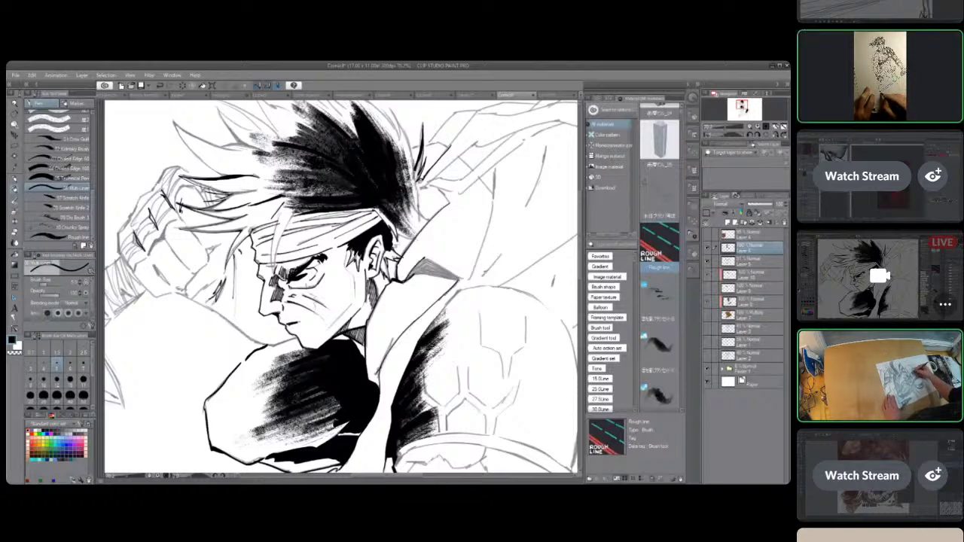
pyautogui.click(879, 380)
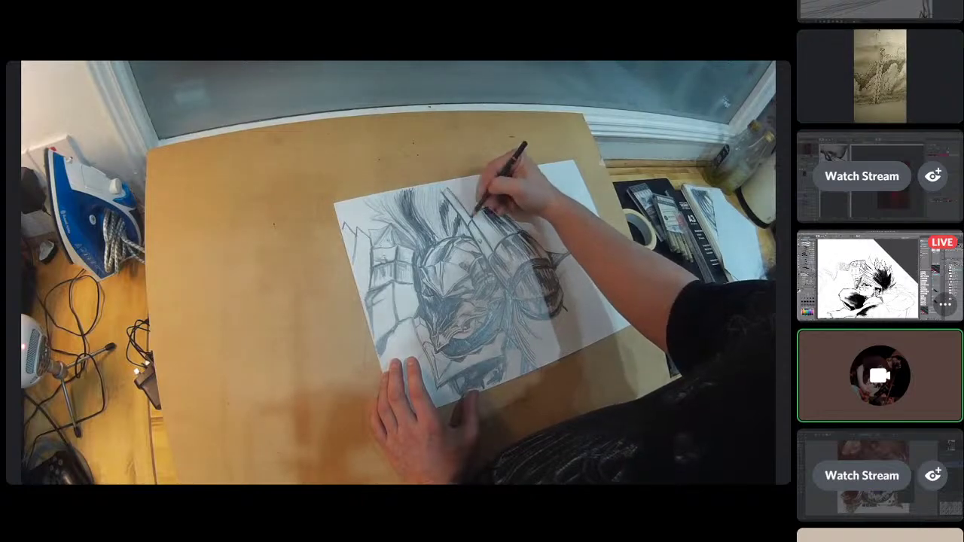
# Step: Switch to the stream with the red-brown painting of the caped warrior and swap the foreground and background colours back and forth while painting
pyautogui.scroll(-3, 894, 327)
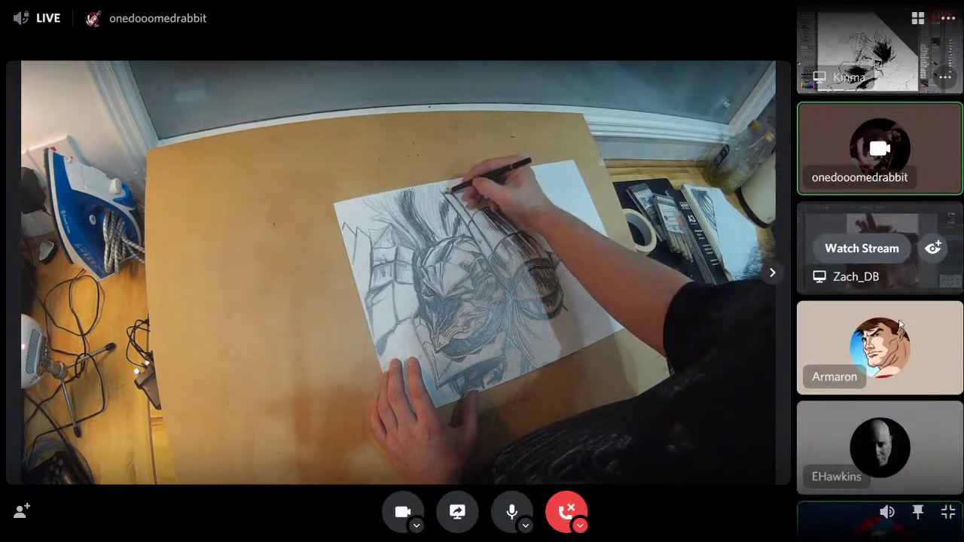
pyautogui.click(879, 255)
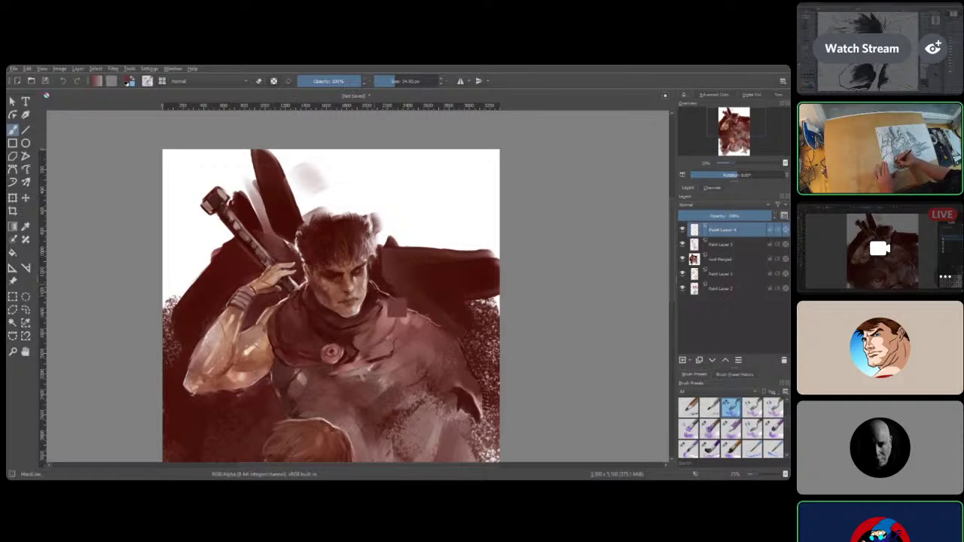
pyautogui.press('x')
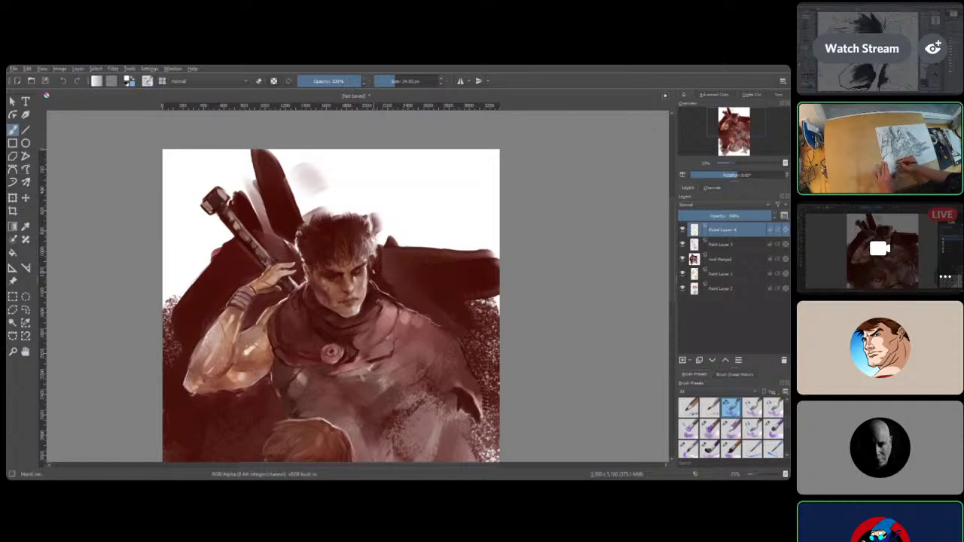
pyautogui.press('x')
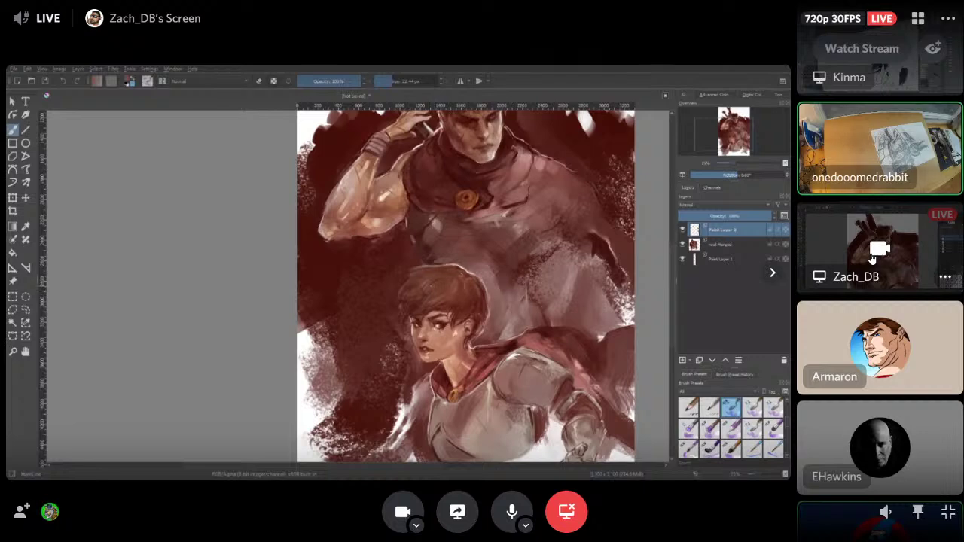
# Step: Switch to the stream with the grey-toned short-haired figure and reframe the canvas to show the figure down to the hips
pyautogui.scroll(5, 845, 249)
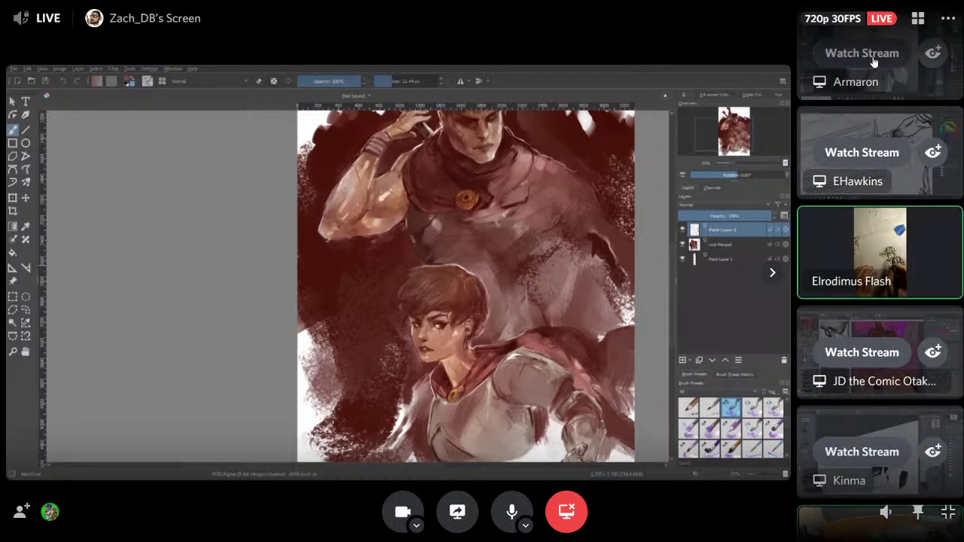
pyautogui.click(876, 81)
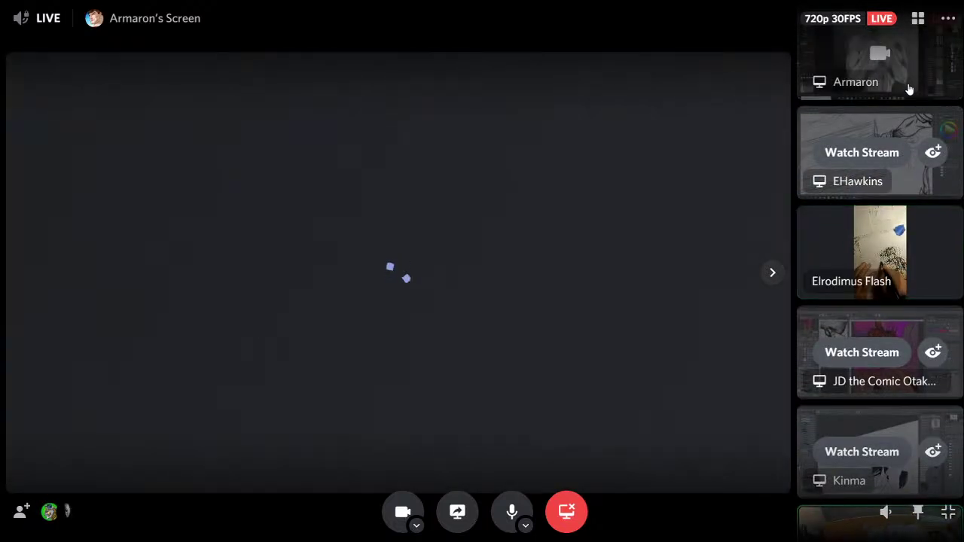
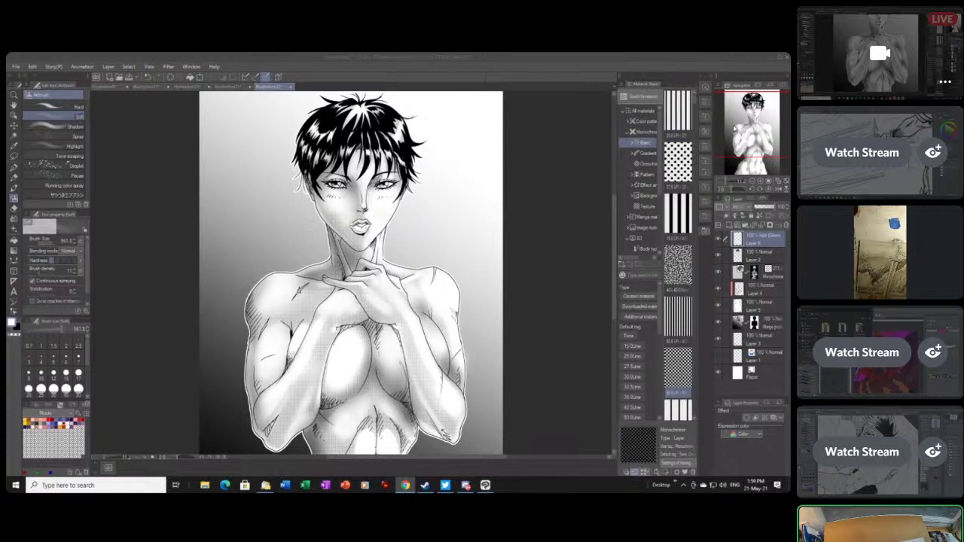
pyautogui.moveTo(748, 120)
pyautogui.mouseDown()
pyautogui.moveTo(747, 137)
pyautogui.moveTo(745, 124)
pyautogui.mouseUp()
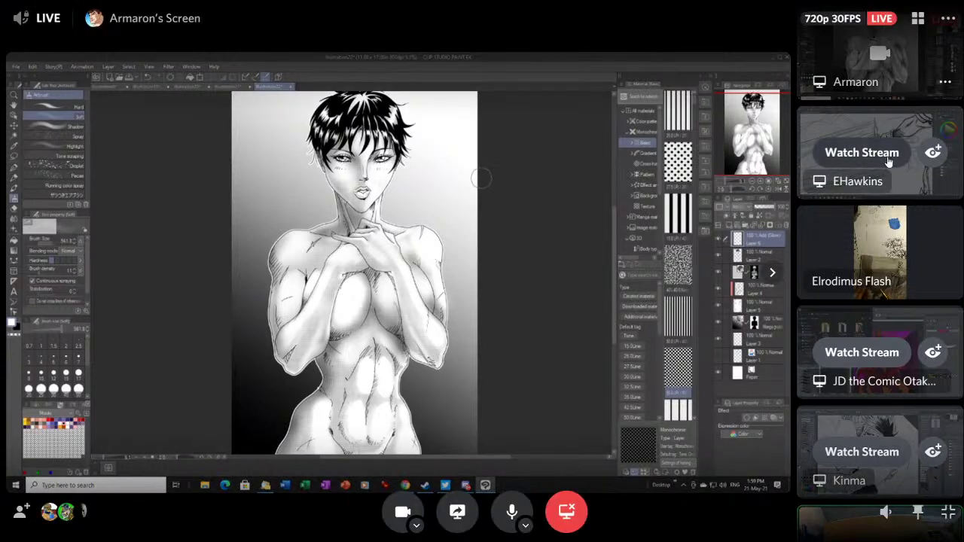
# Step: Check the stream where the warrior's inked cape and sword are coloured and switch to the stream with the dark red comic page
pyautogui.click(862, 152)
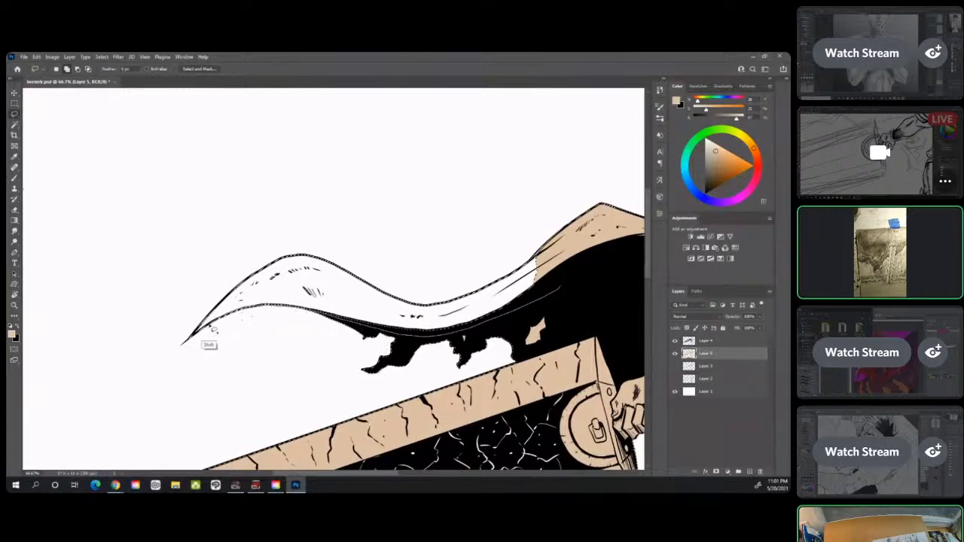
pyautogui.moveTo(28, 275)
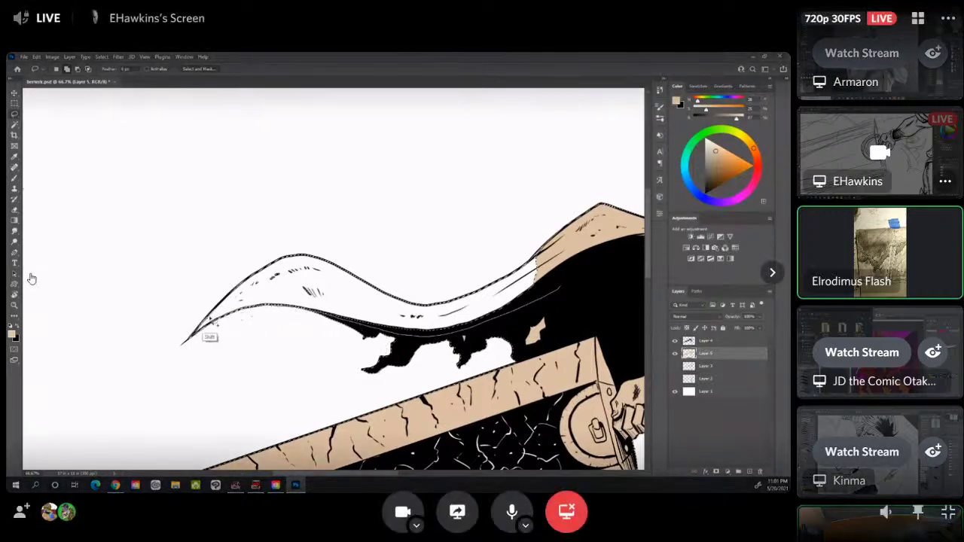
pyautogui.click(854, 351)
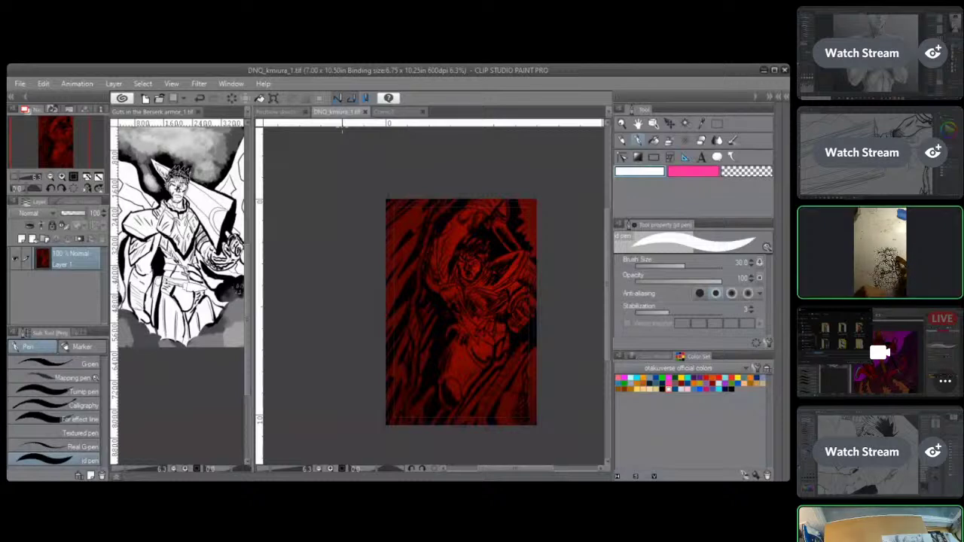
# Step: Look through all participants and feeds of the call and switch to the camera feed of the pencilled comic page
pyautogui.moveTo(928, 336)
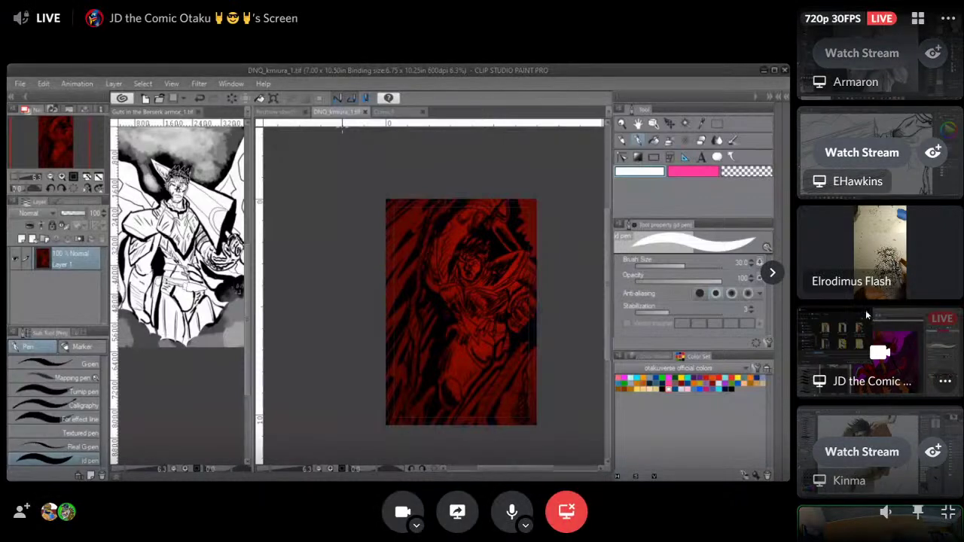
pyautogui.scroll(-8, 872, 313)
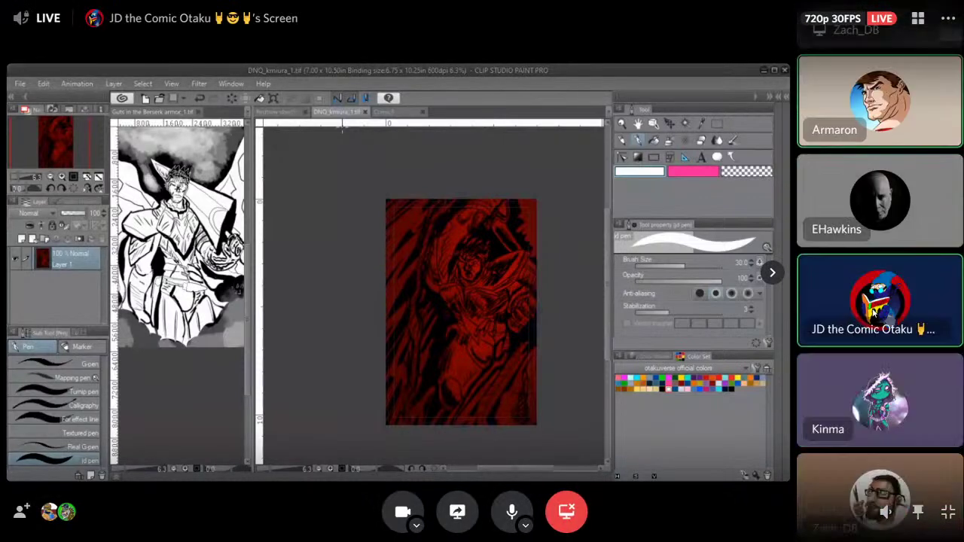
pyautogui.scroll(-2, 873, 313)
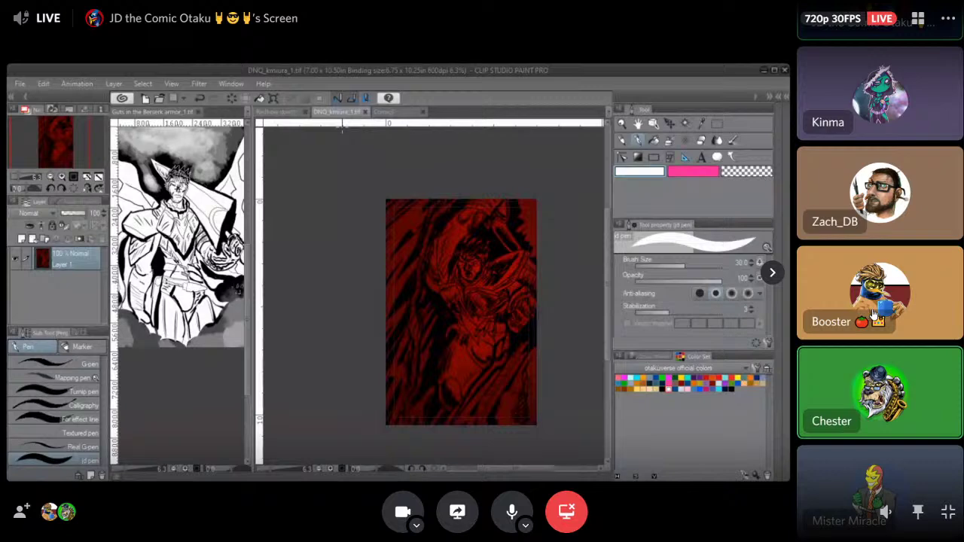
pyautogui.scroll(3, 874, 314)
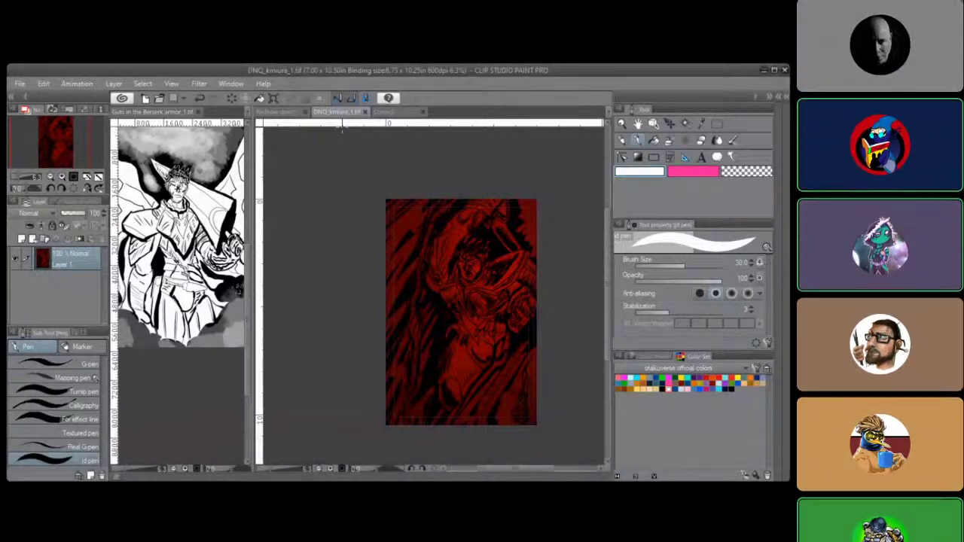
pyautogui.scroll(-3, 935, 411)
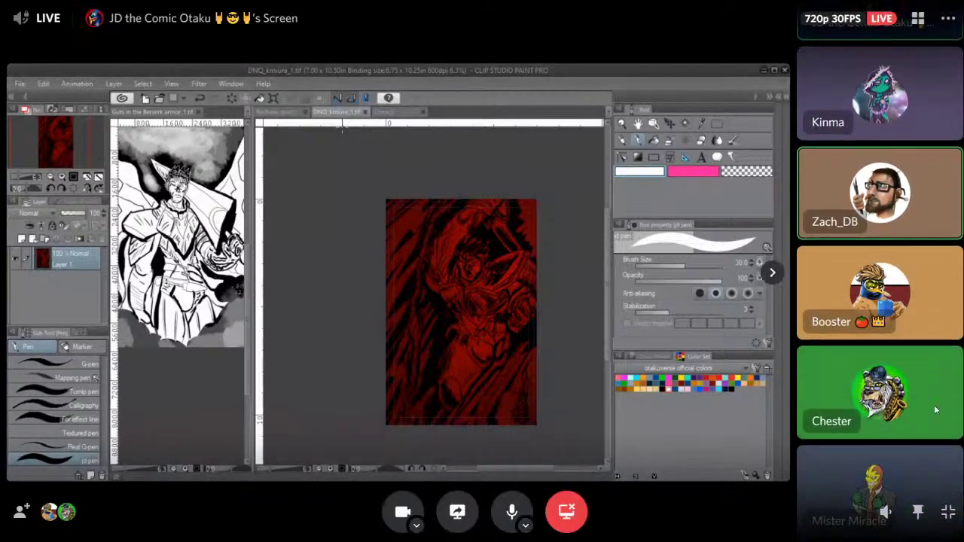
pyautogui.scroll(2, 884, 414)
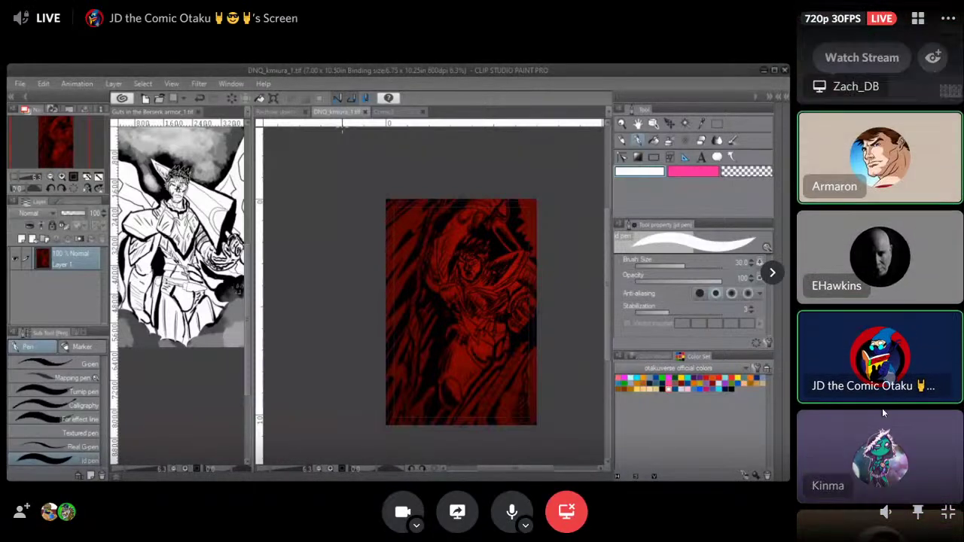
pyautogui.scroll(5, 879, 302)
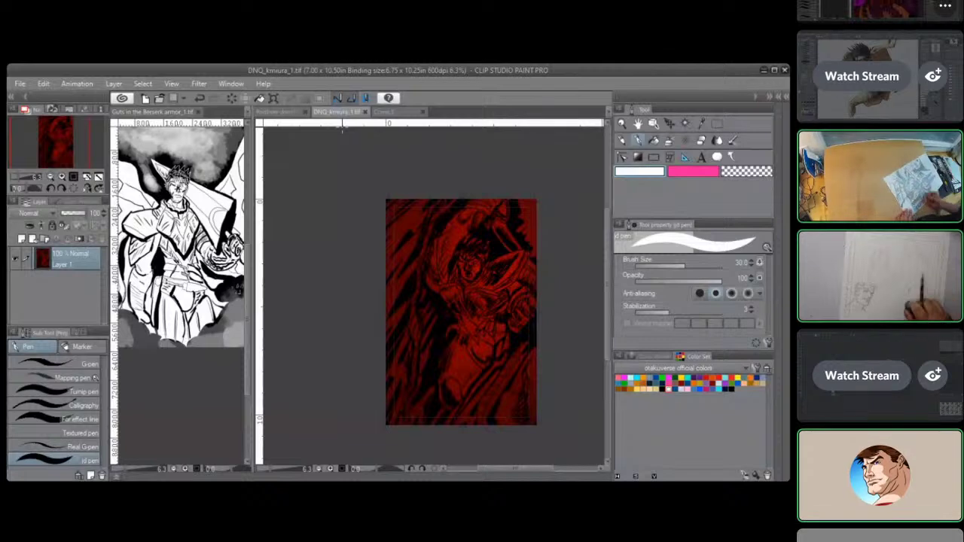
pyautogui.scroll(5, 846, 407)
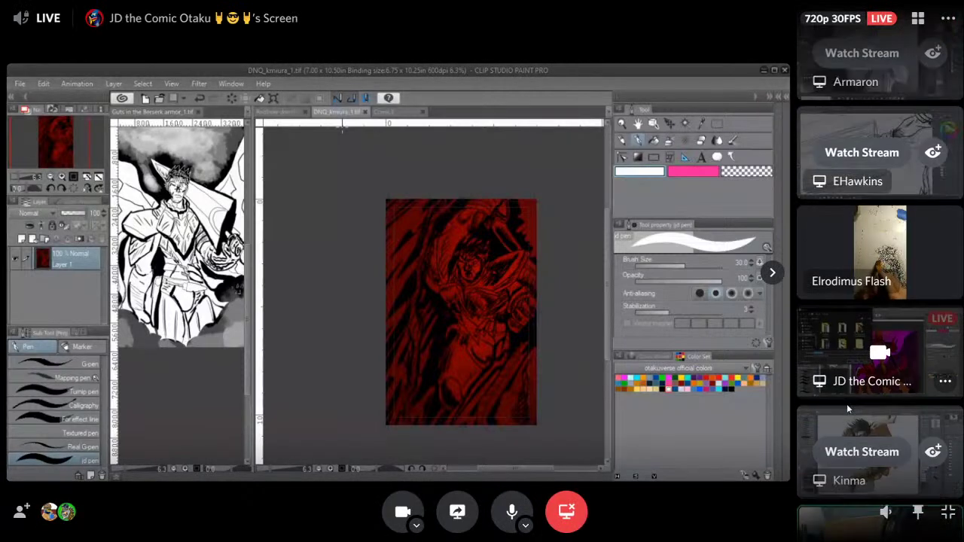
pyautogui.scroll(-3, 847, 407)
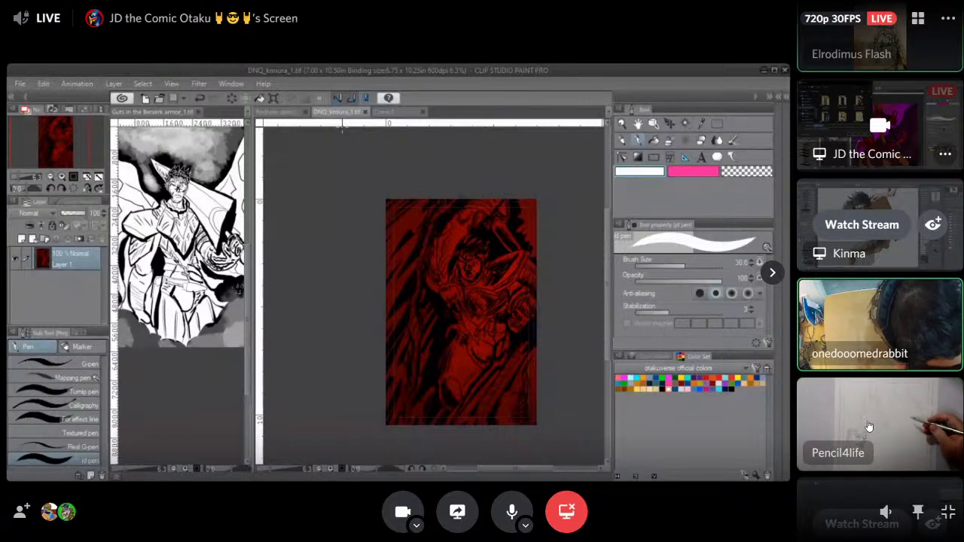
pyautogui.click(872, 424)
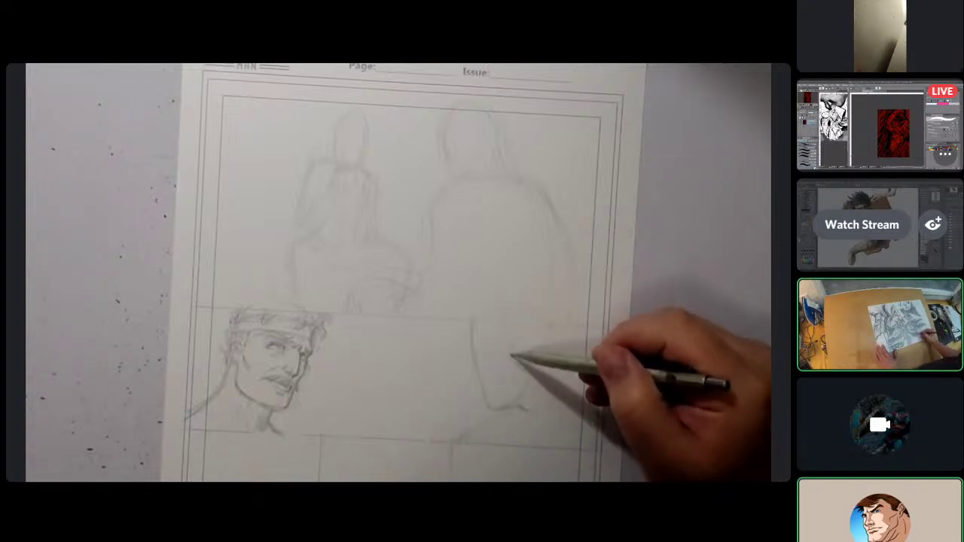
# Step: Switch from the pencilled comic page back to the camera feed of the hand-drawn beast-helmeted figure
pyautogui.scroll(-1, 880, 271)
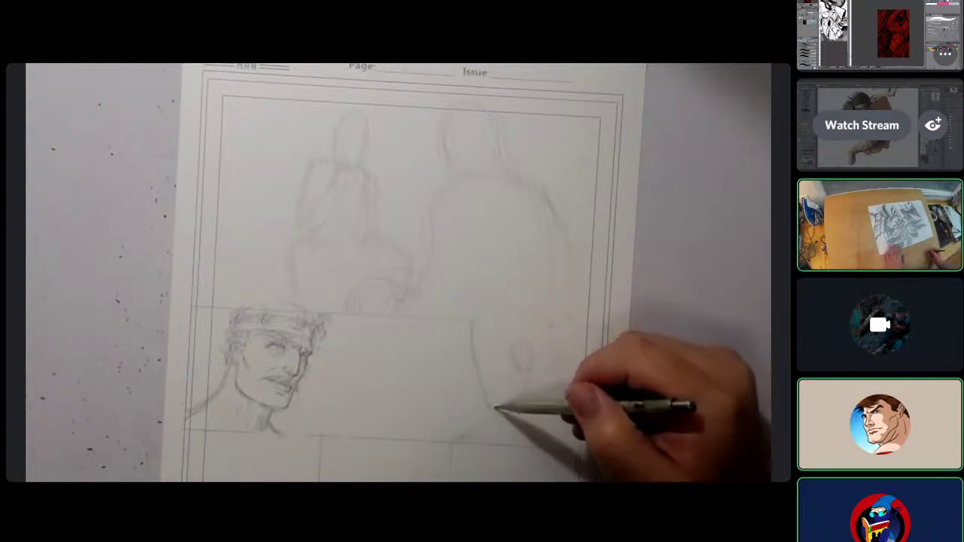
pyautogui.moveTo(876, 305)
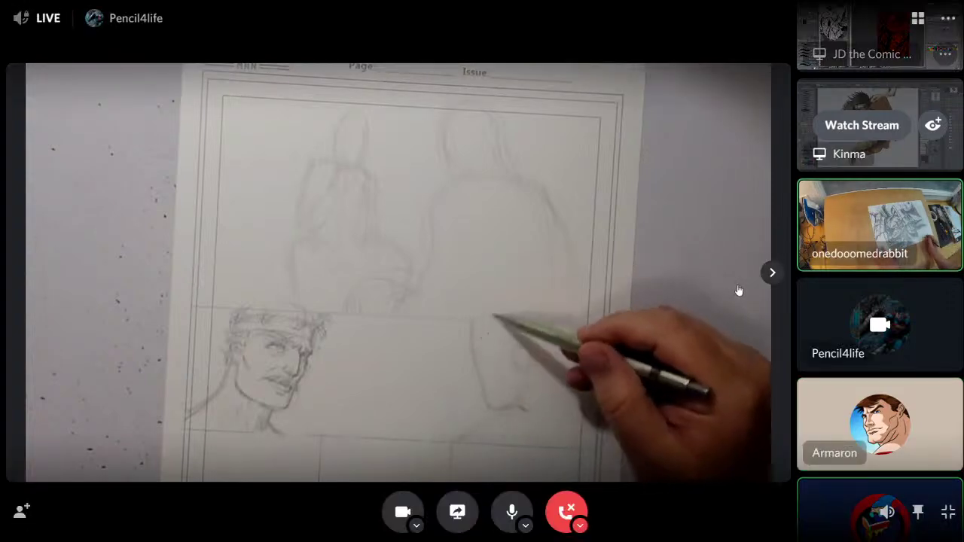
pyautogui.scroll(2, 902, 340)
pyautogui.click(902, 340)
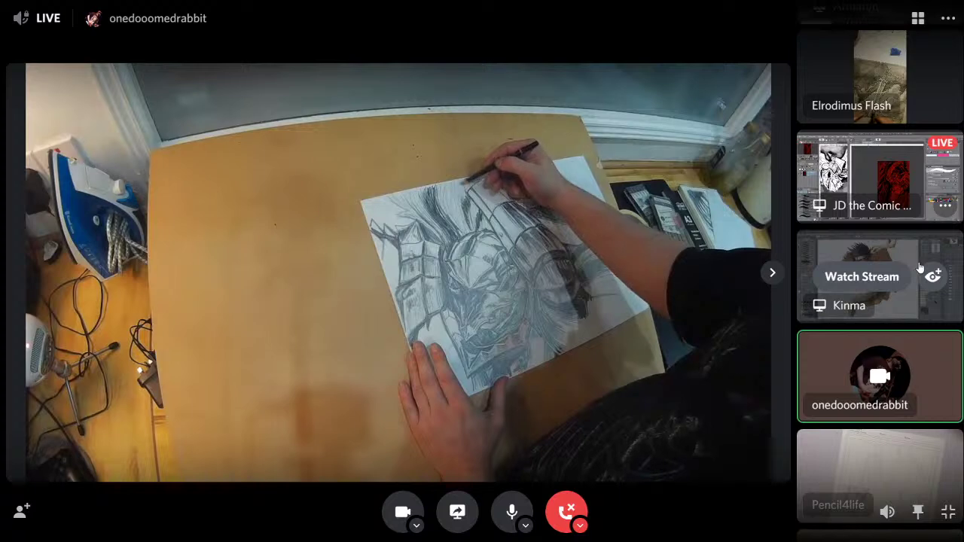
# Step: Look through the other feeds and return to the camera feed of the comic page with the pencilled heads
pyautogui.scroll(1, 919, 267)
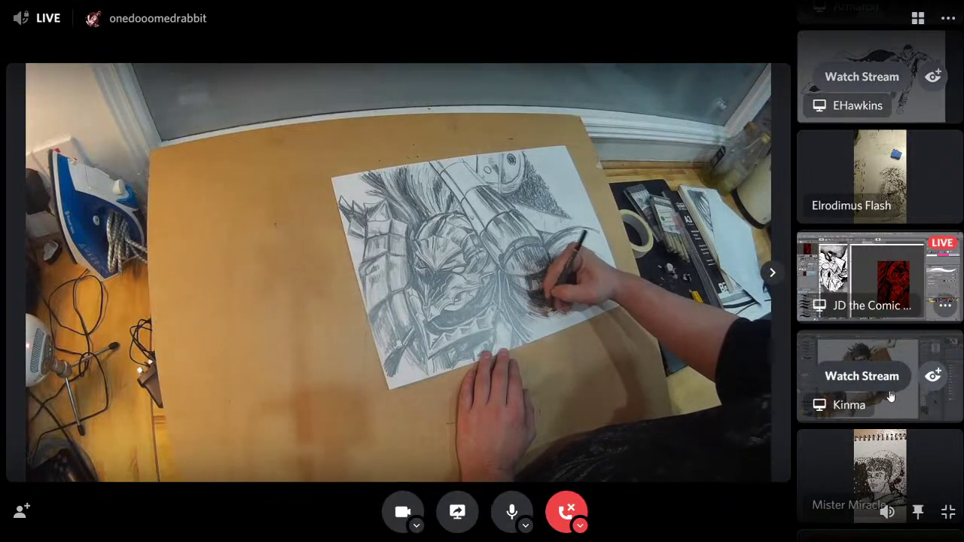
pyautogui.scroll(-2, 890, 396)
pyautogui.scroll(2, 890, 397)
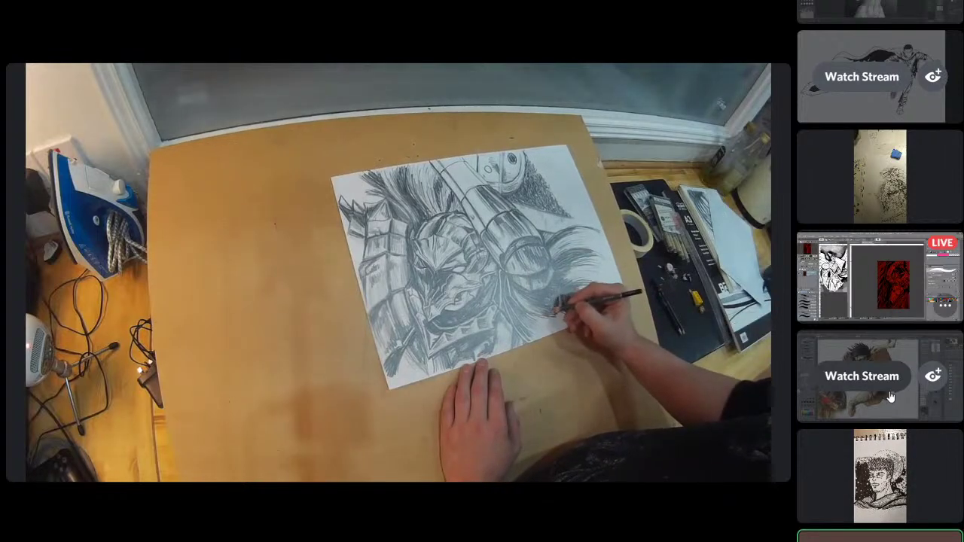
pyautogui.scroll(-5, 890, 397)
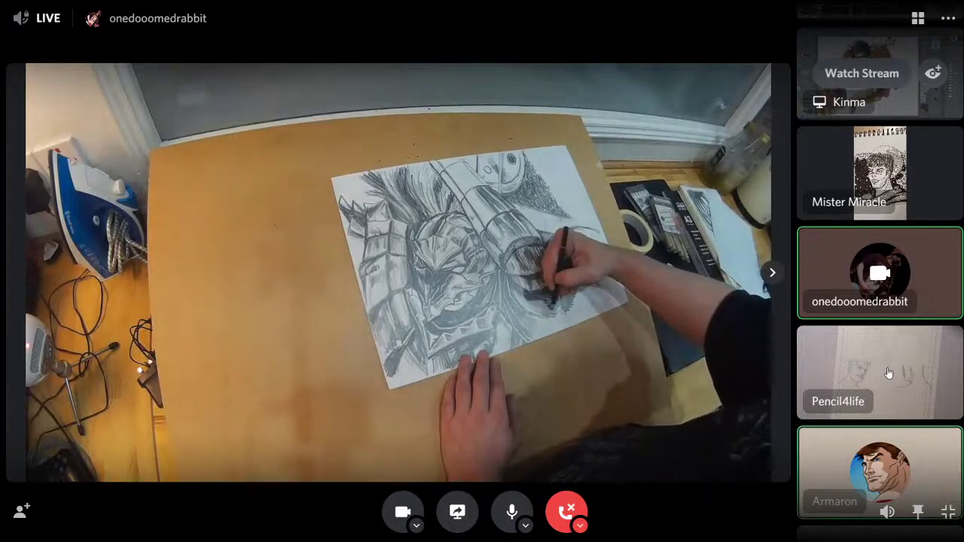
pyautogui.click(889, 374)
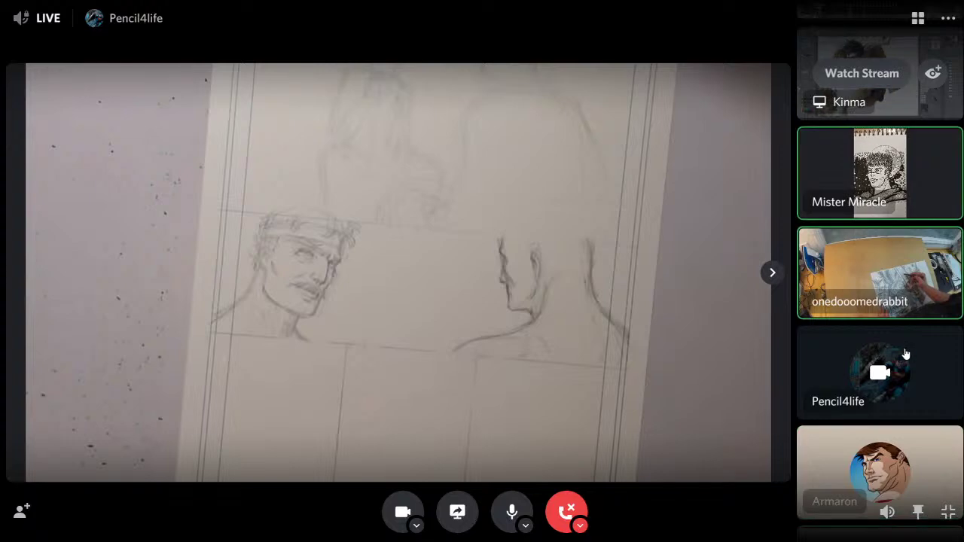
# Step: Return to the stream with the grey-toned short-haired figure and view the whole drawing
pyautogui.scroll(-1, 906, 354)
pyautogui.scroll(5, 906, 354)
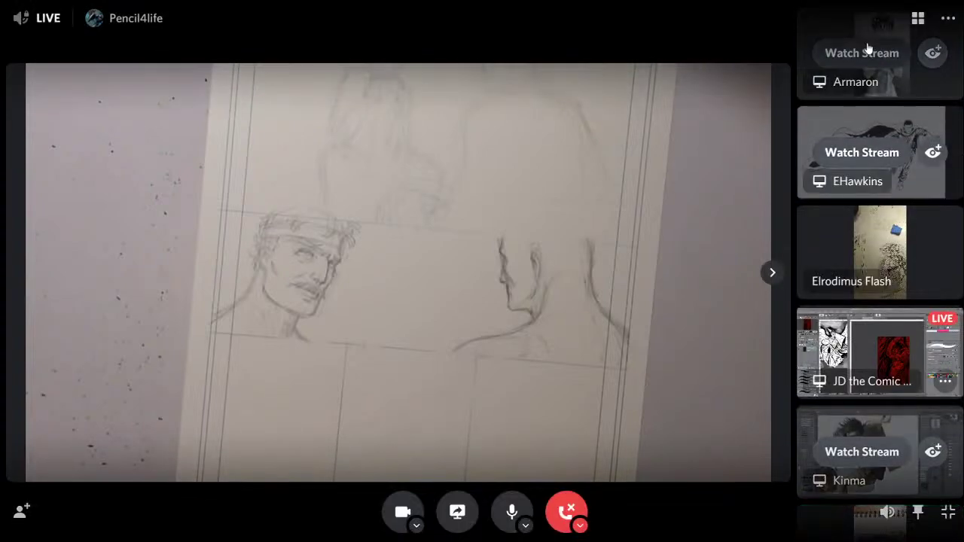
pyautogui.click(866, 53)
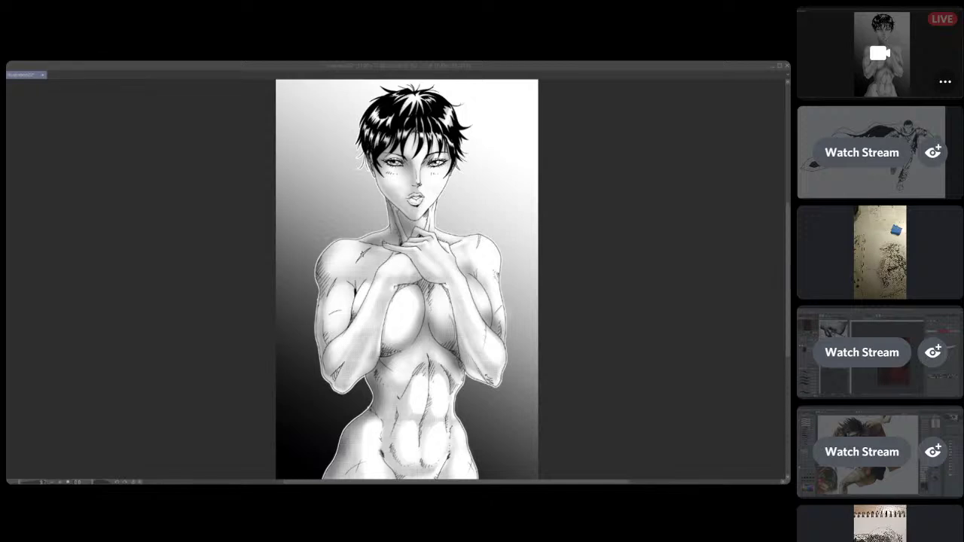
pyautogui.moveTo(365, 37)
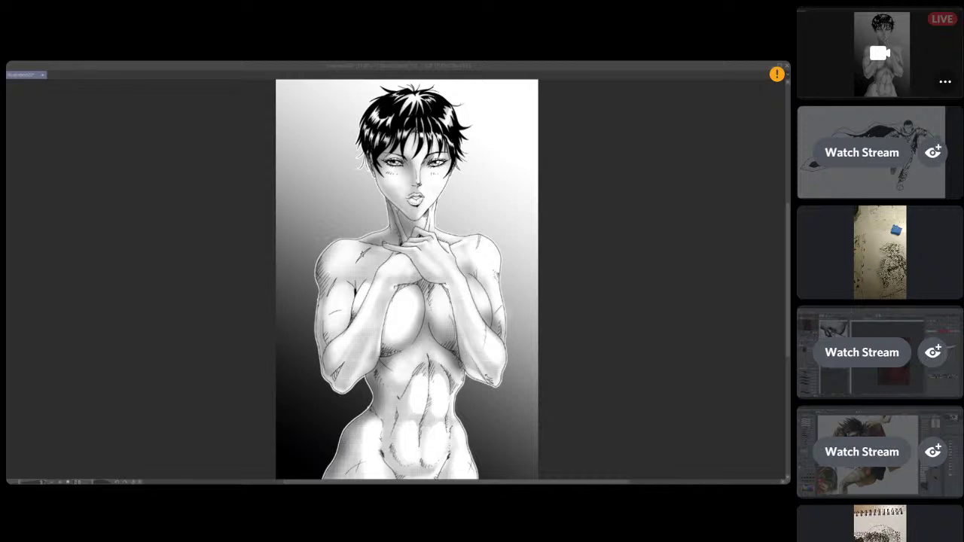
pyautogui.moveTo(600, 31)
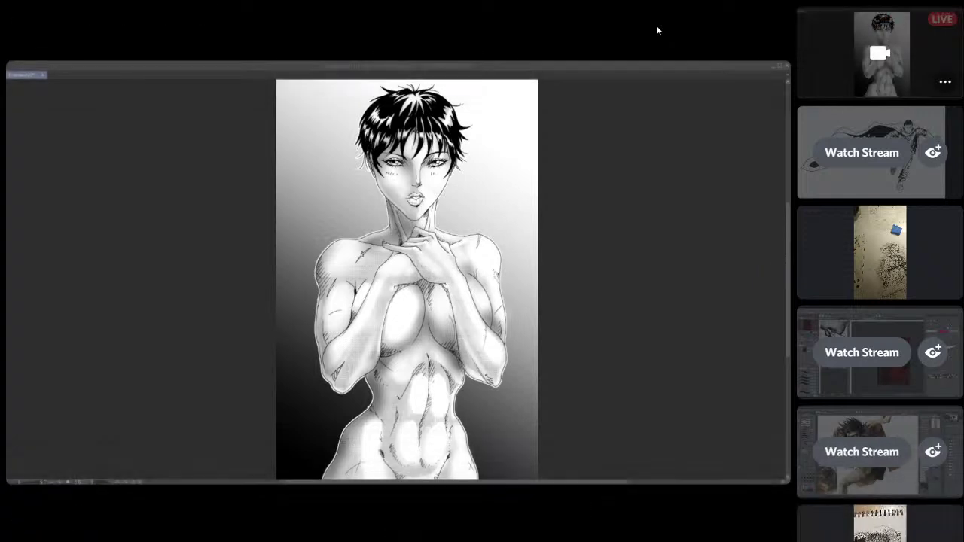
# Step: Switch from the grey-toned short-haired figure to the stream showing the running caped warrior with the giant sword
pyautogui.moveTo(673, 75)
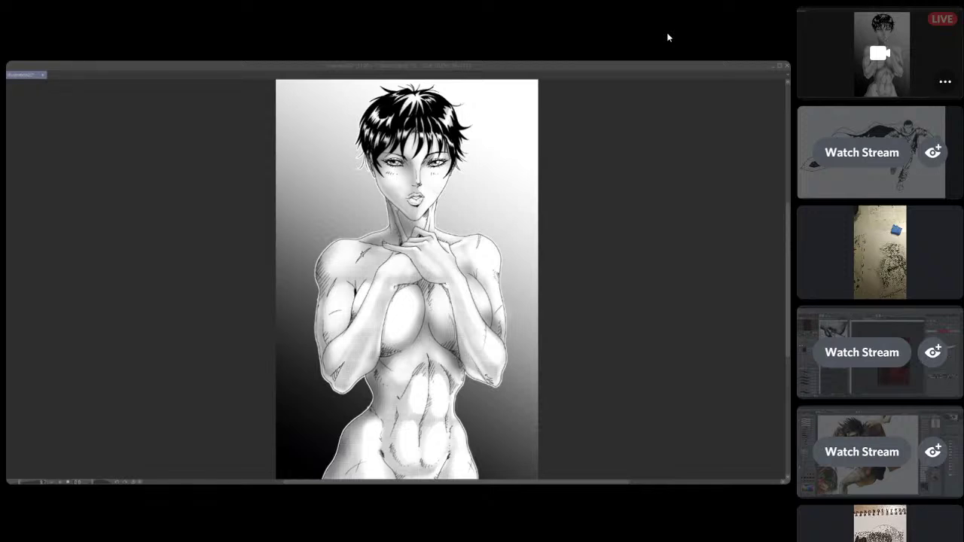
pyautogui.moveTo(668, 37)
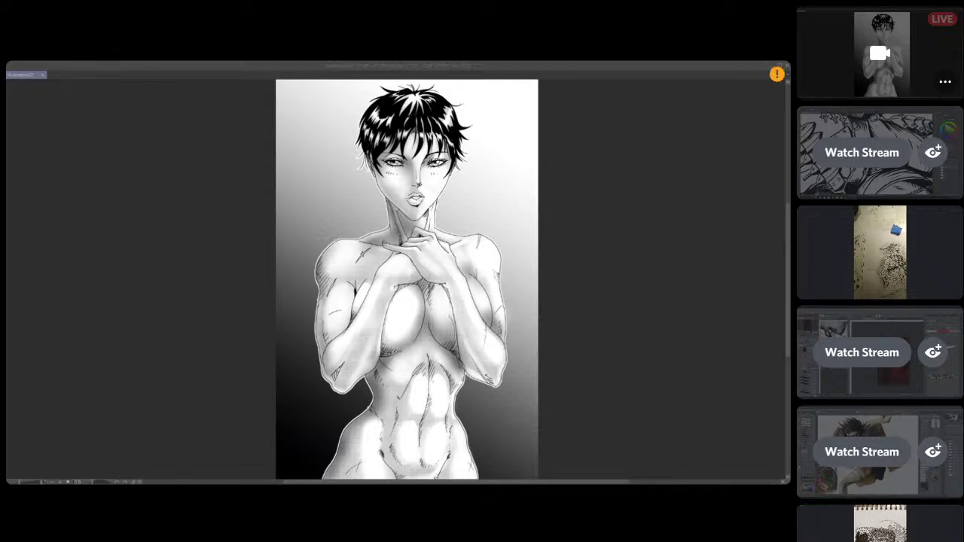
pyautogui.moveTo(837, 133)
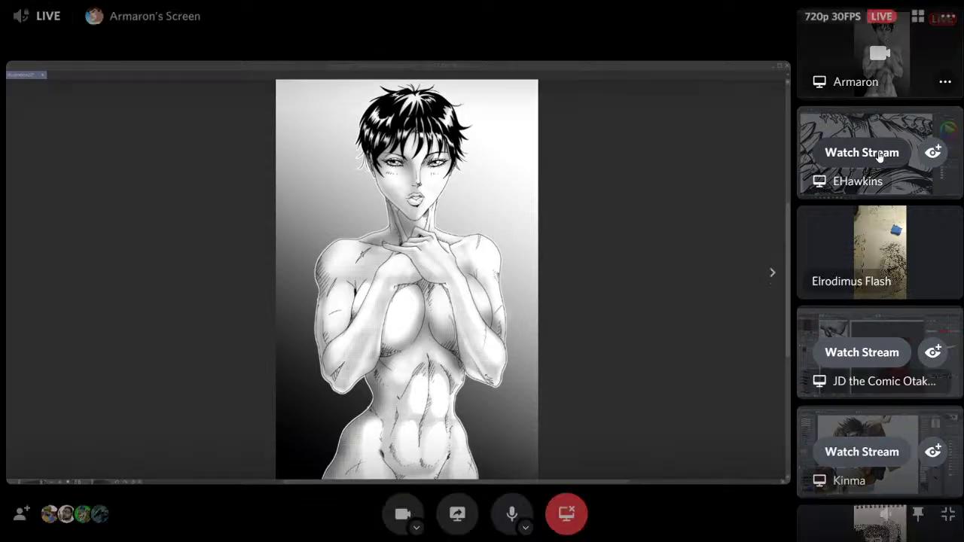
pyautogui.click(878, 156)
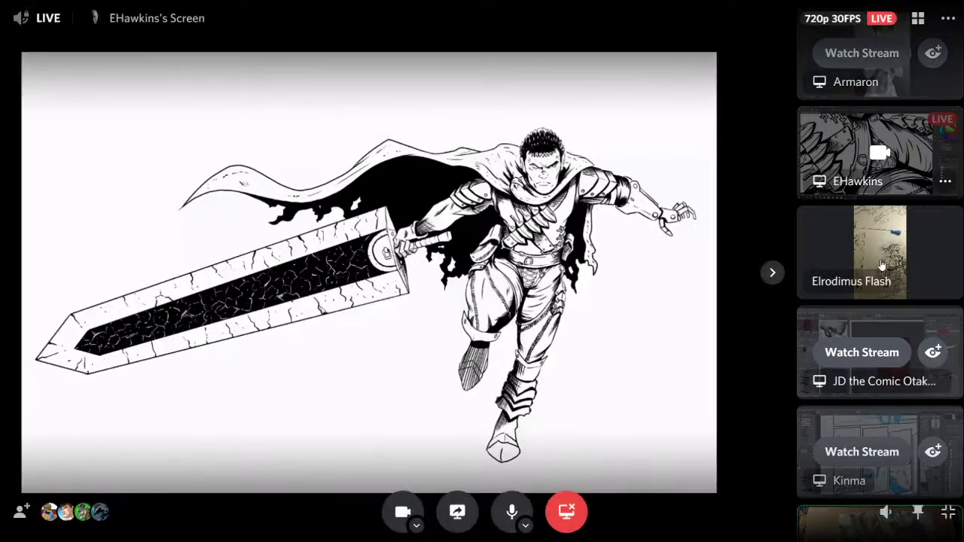
# Step: Switch to the camera feed showing the hand-drawn warrior with the tied-back hair and follow the sheets shown there
pyautogui.click(882, 263)
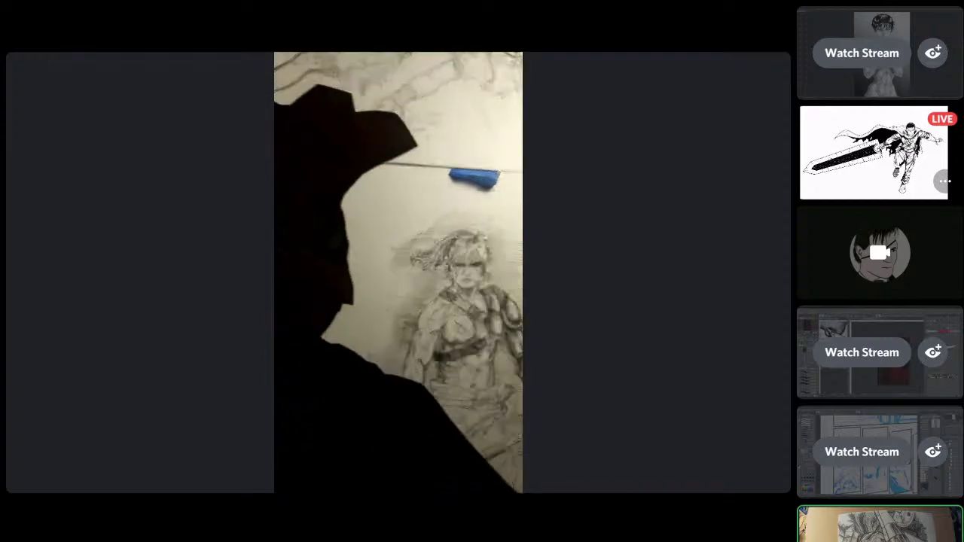
pyautogui.scroll(-2, 880, 271)
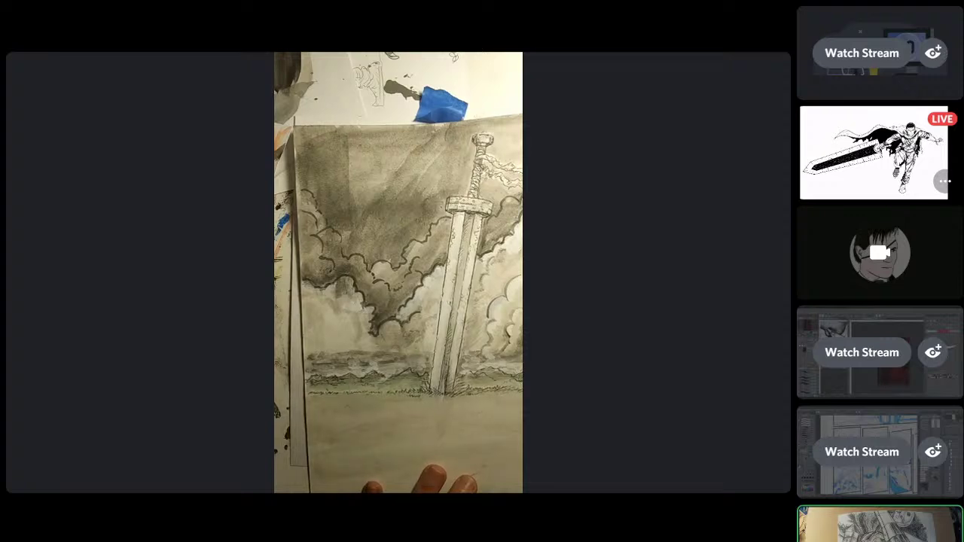
pyautogui.moveTo(946, 252)
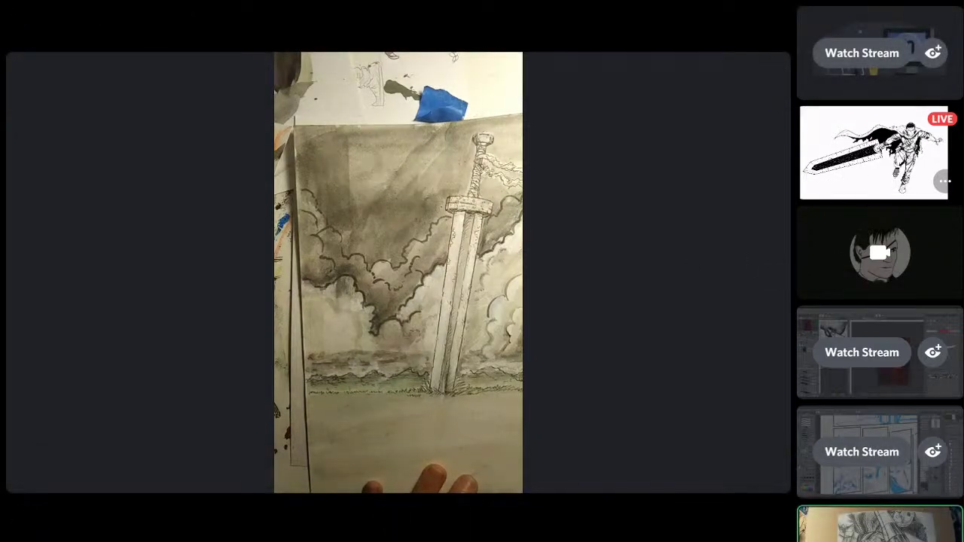
pyautogui.moveTo(701, 251)
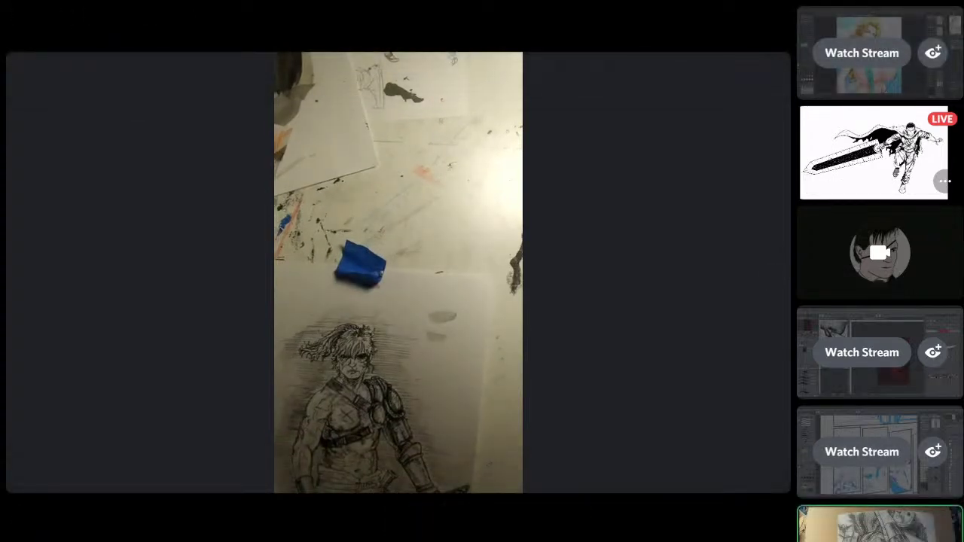
pyautogui.moveTo(916, 249)
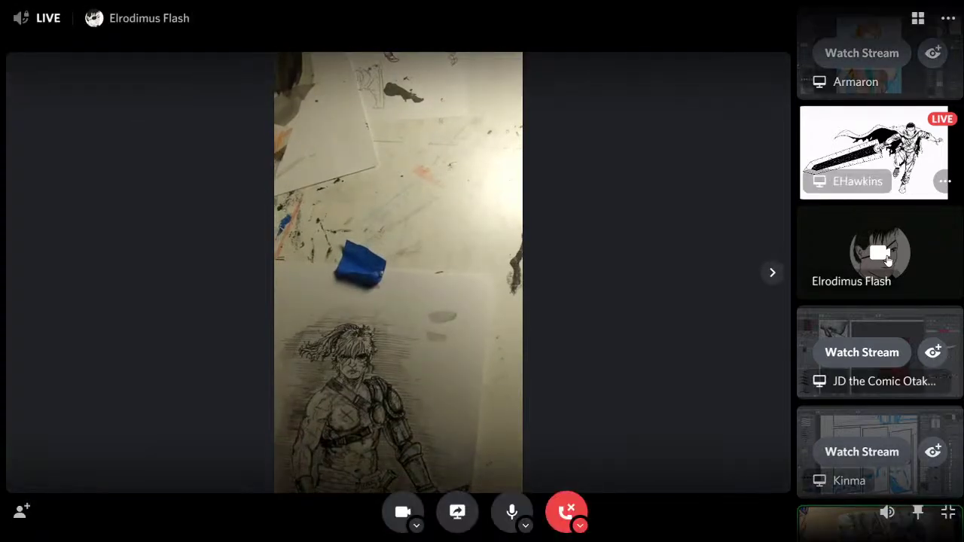
# Step: Watch the stream with the red comic page and move on to the stream with the blue-sketched comic panels
pyautogui.scroll(-2, 887, 258)
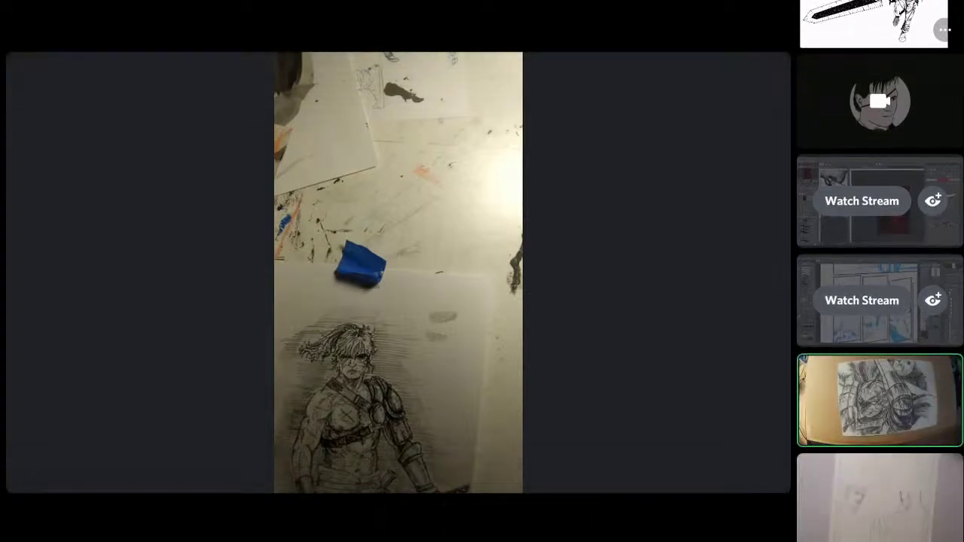
pyautogui.click(861, 201)
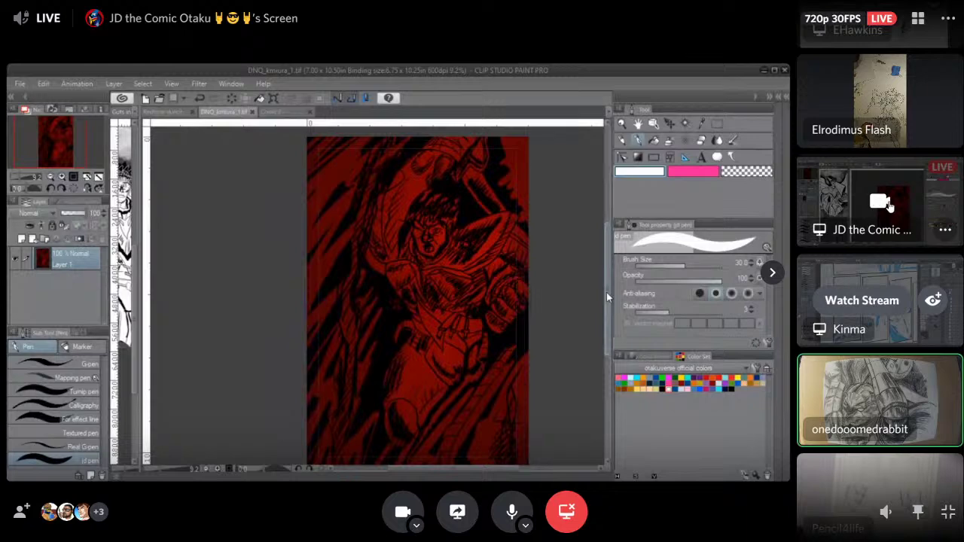
pyautogui.click(859, 300)
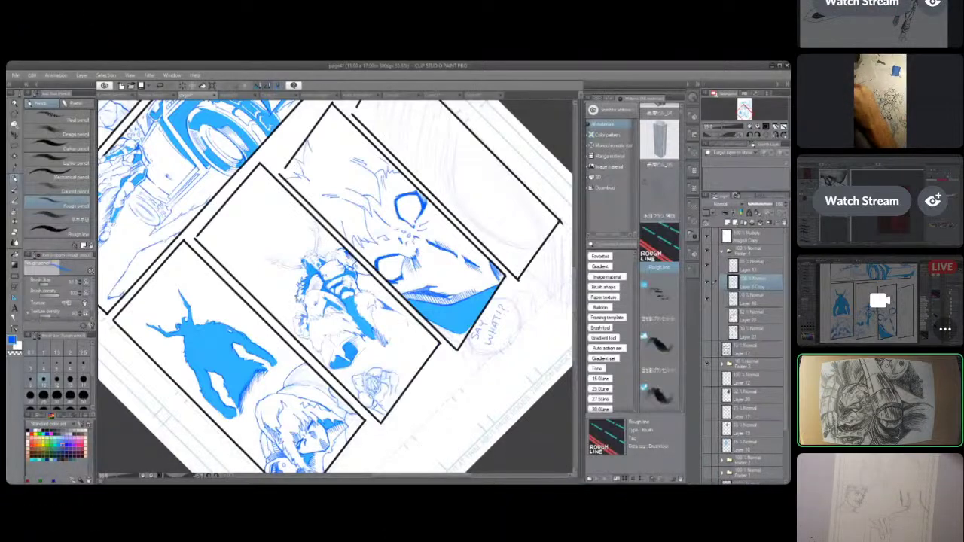
# Step: Switch to the camera feed of the pencilled beast-helmeted figure and look through all participants of the call
pyautogui.click(858, 405)
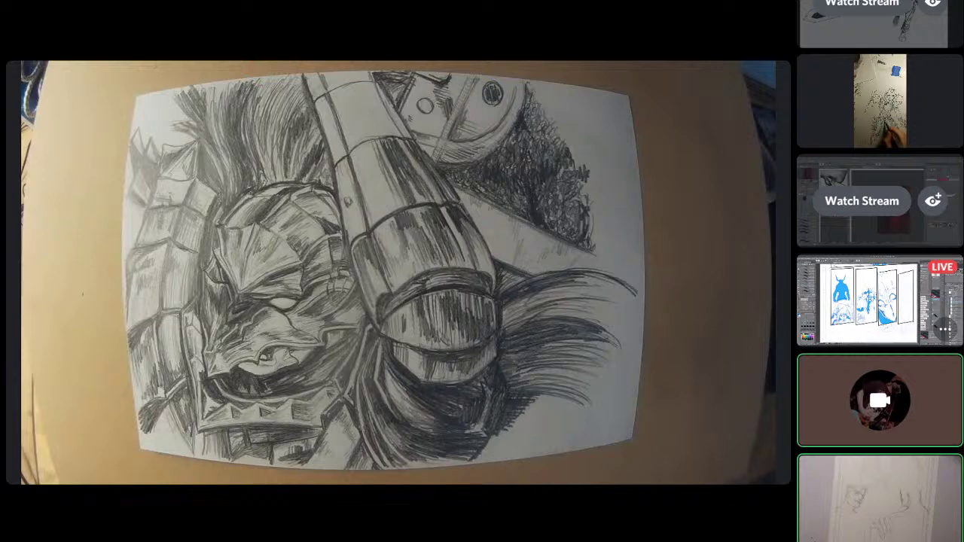
pyautogui.moveTo(675, 124)
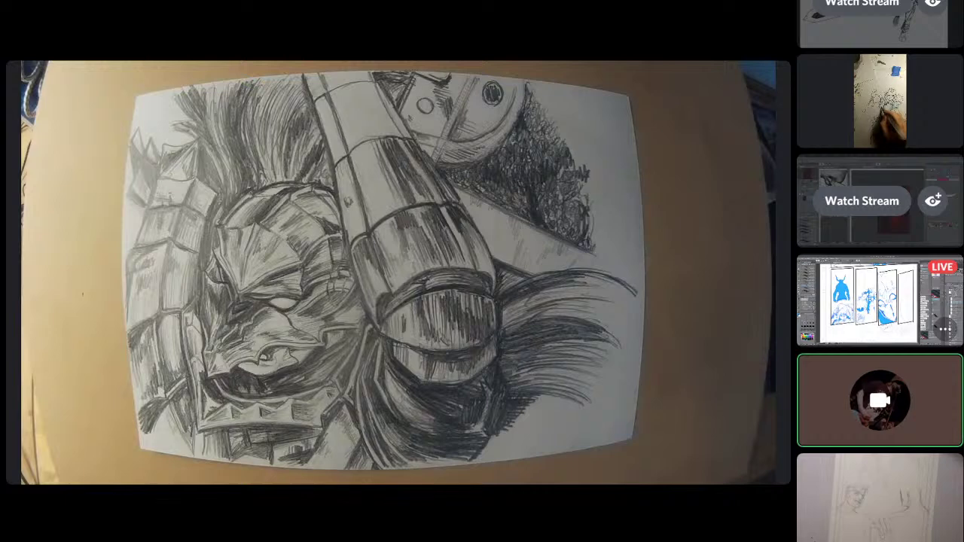
pyautogui.scroll(-5, 823, 207)
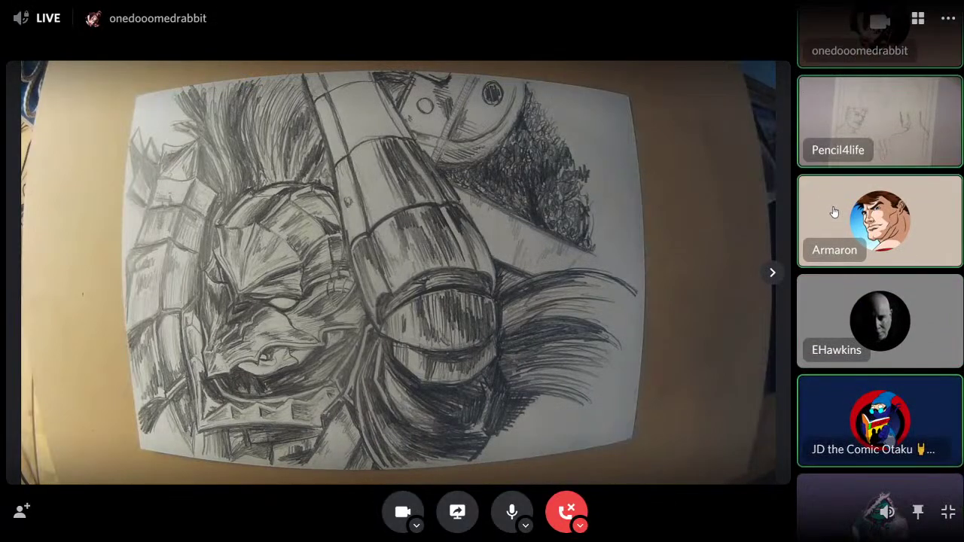
pyautogui.scroll(-5, 834, 209)
pyautogui.scroll(10, 834, 207)
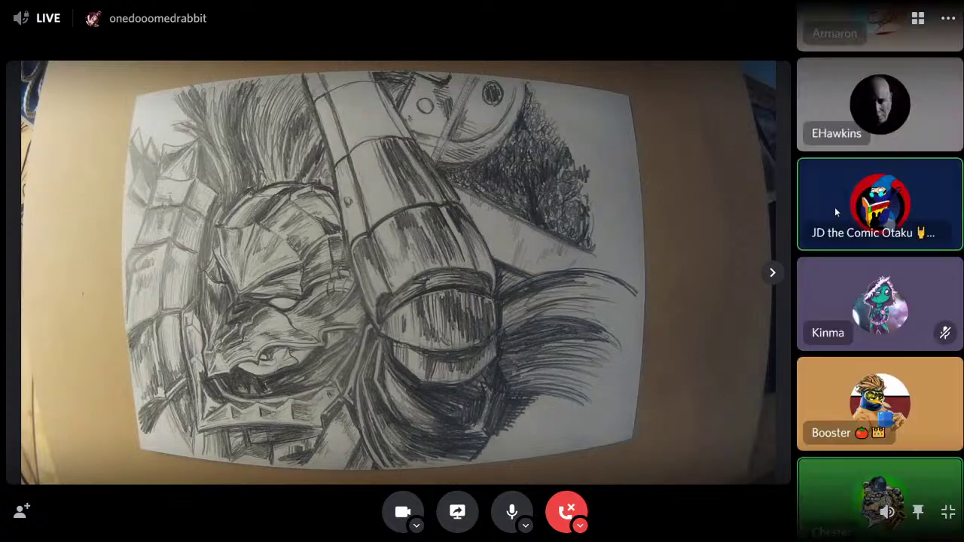
pyautogui.scroll(-7, 834, 207)
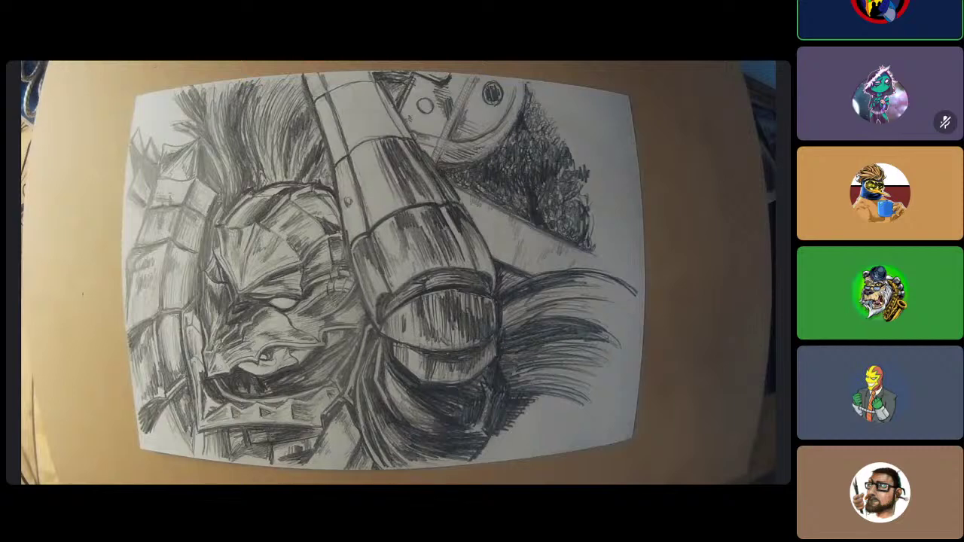
# Step: Watch the stream with the painted swordsman and armoured companion, and return to the camera feed of the beast-helmeted figure
pyautogui.scroll(8, 921, 226)
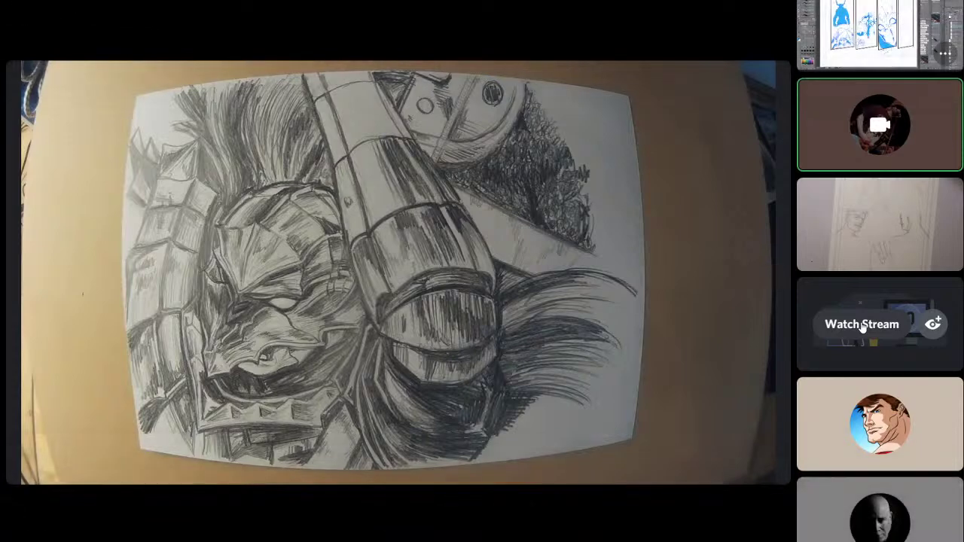
pyautogui.click(862, 324)
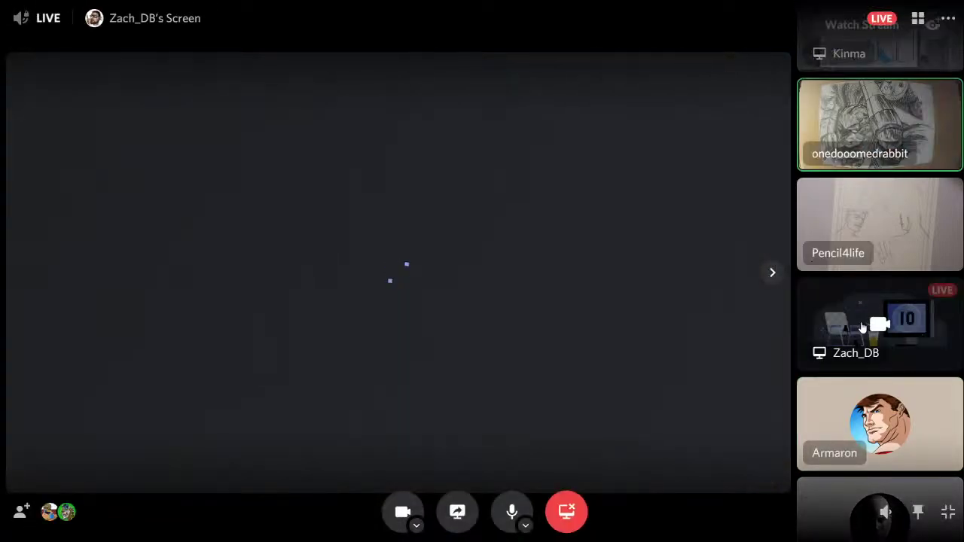
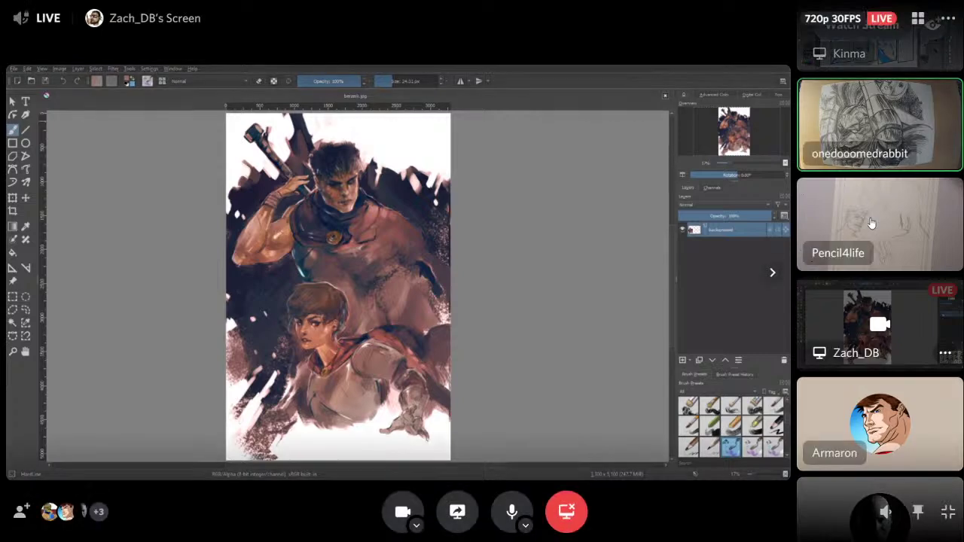
pyautogui.click(883, 132)
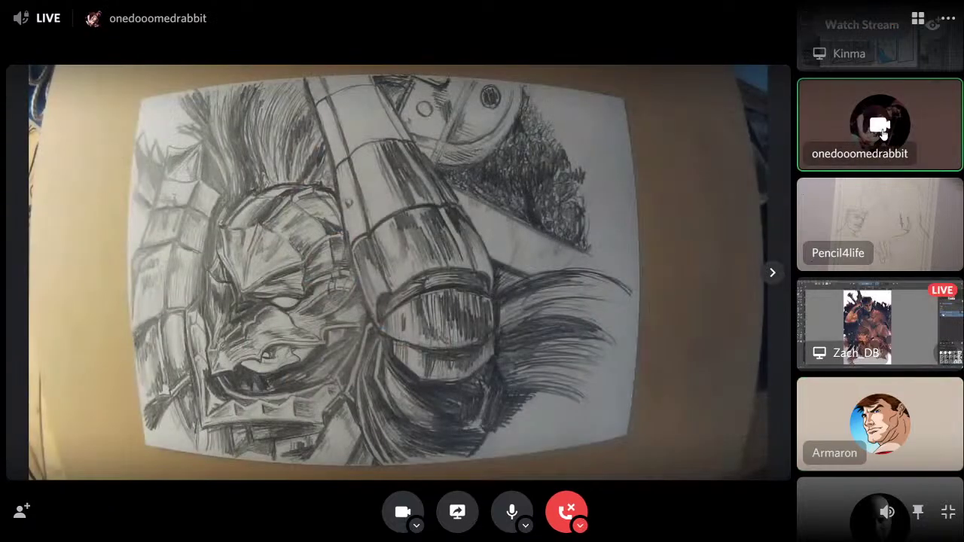
# Step: Switch to the stream with the blue-sketched comic panels and from there to the one with the red comic page
pyautogui.scroll(3, 882, 132)
pyautogui.click(864, 256)
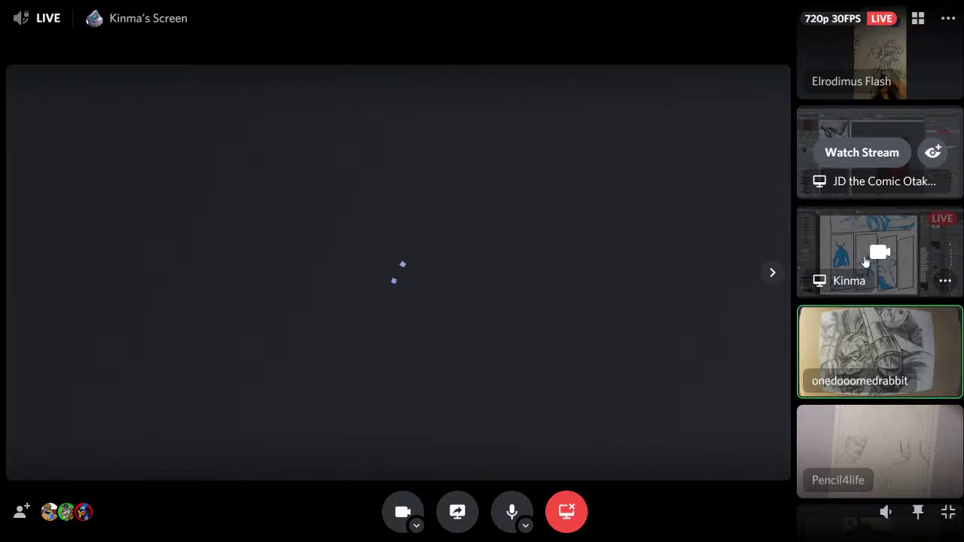
pyautogui.scroll(3, 858, 301)
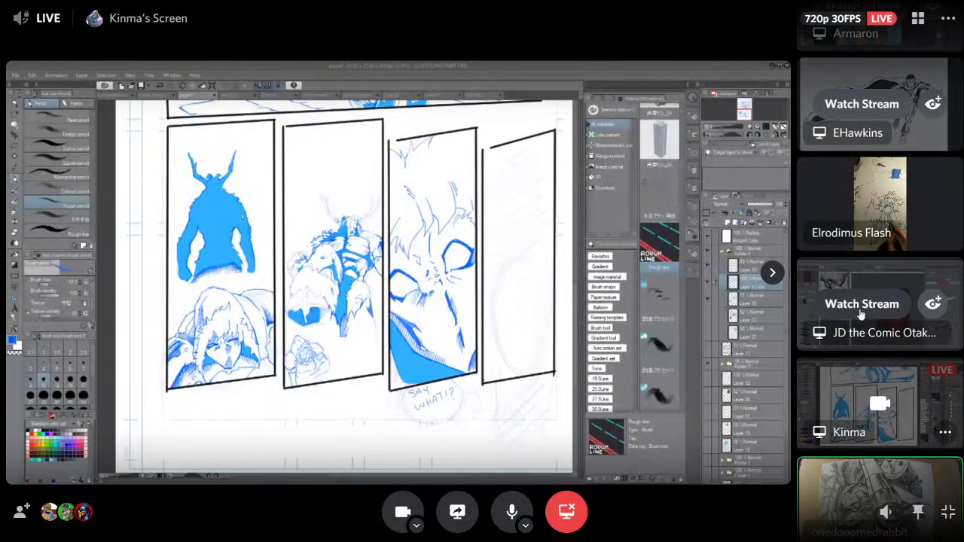
pyautogui.click(860, 310)
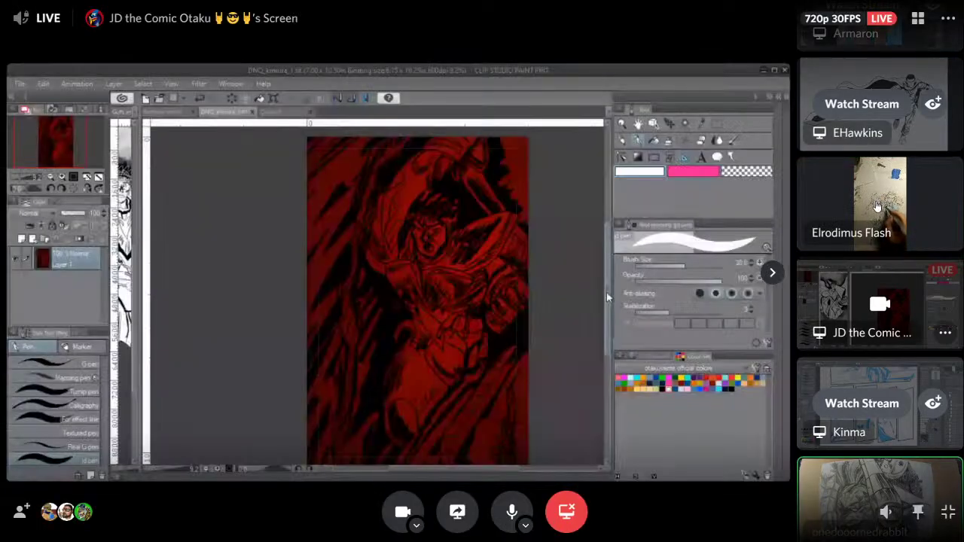
# Step: View the camera feed of the long-haired figure being drawn by hand and return to the caped giant-sword warrior's stream
pyautogui.click(877, 206)
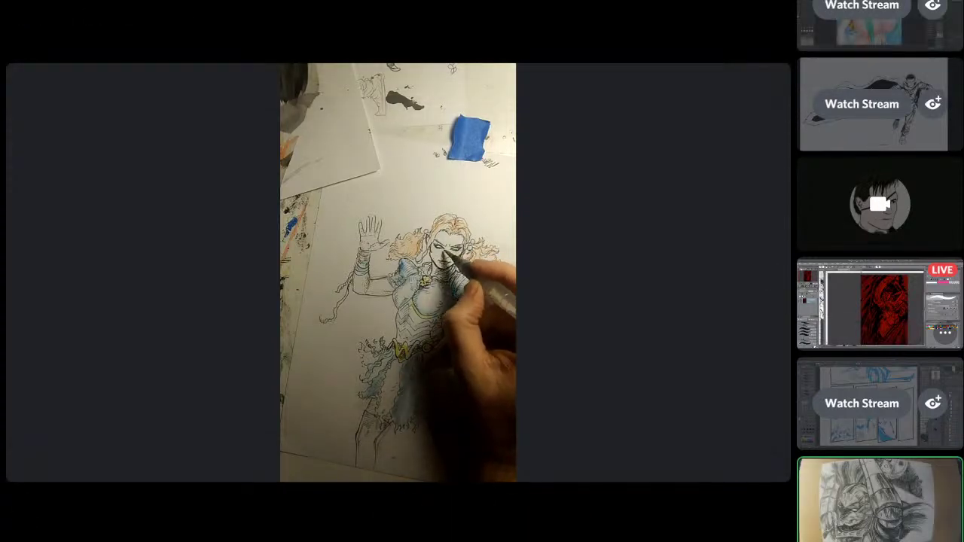
pyautogui.scroll(1, 890, 153)
pyautogui.click(890, 153)
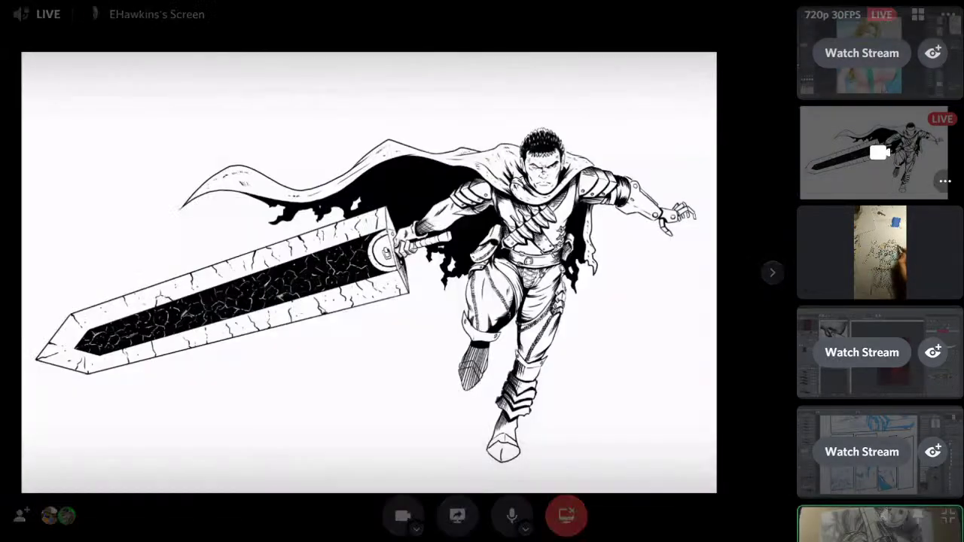
# Step: Return to the grey-toned figure's stream, and look through the participants to open the camera feed of the inked spiky-haired portrait with the moon
pyautogui.click(859, 60)
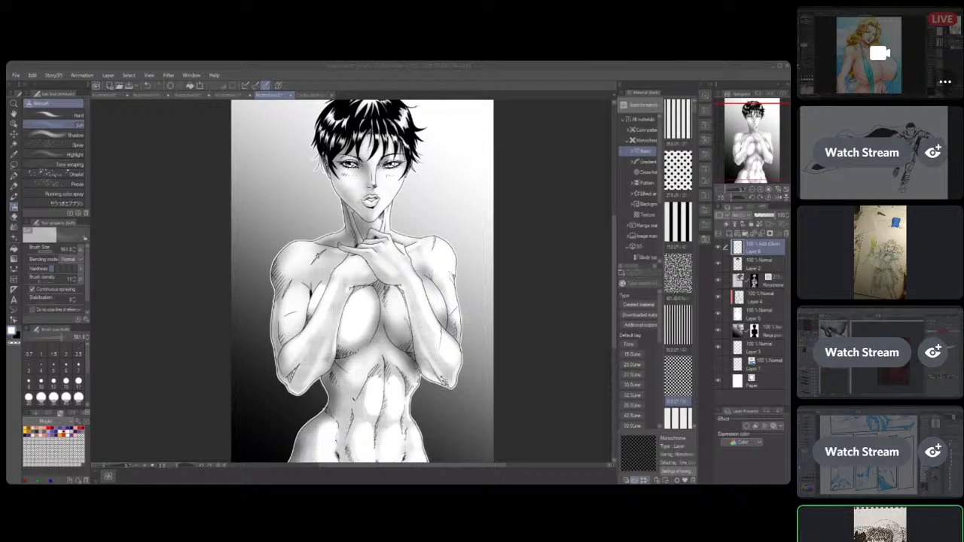
pyautogui.moveTo(847, 187)
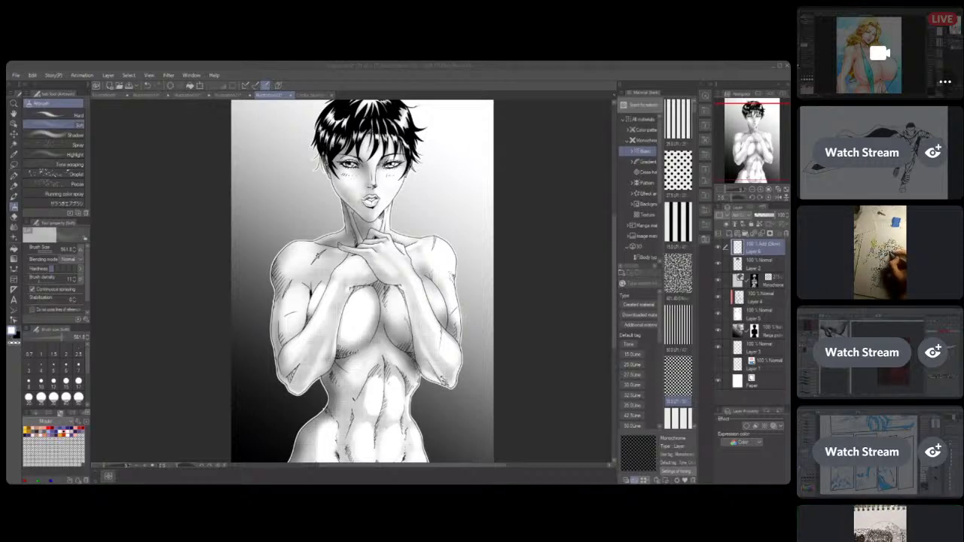
pyautogui.scroll(-5, 856, 292)
pyautogui.scroll(-8, 856, 292)
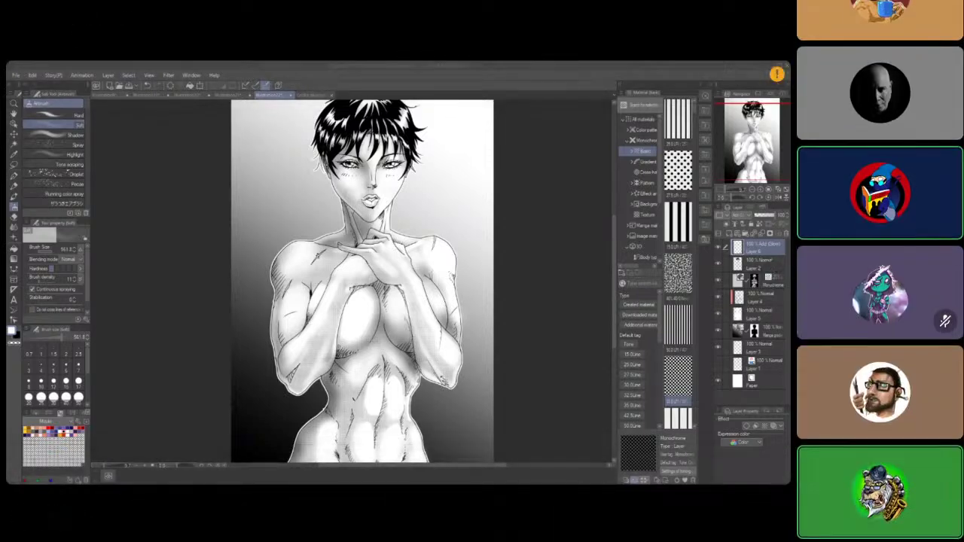
pyautogui.scroll(8, 879, 271)
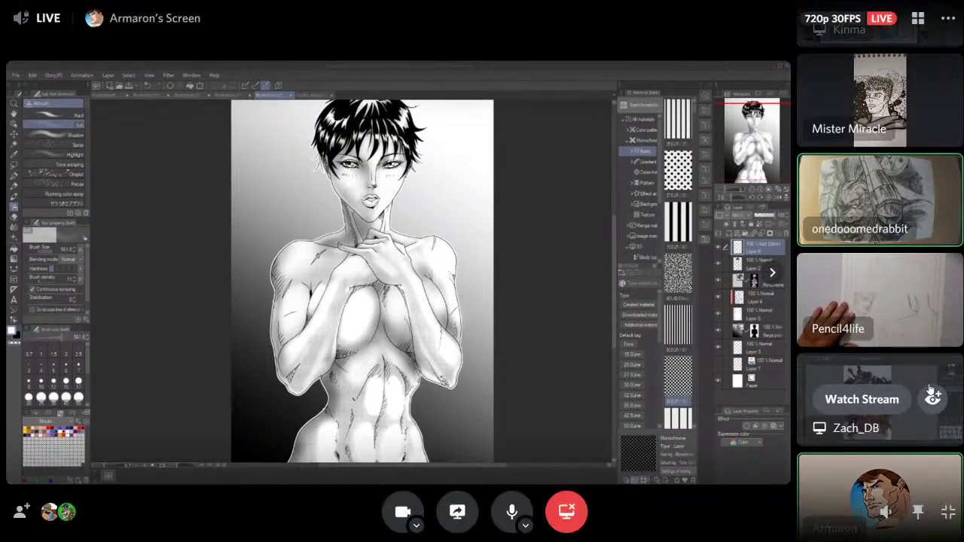
pyautogui.scroll(6, 926, 383)
pyautogui.scroll(-2, 926, 383)
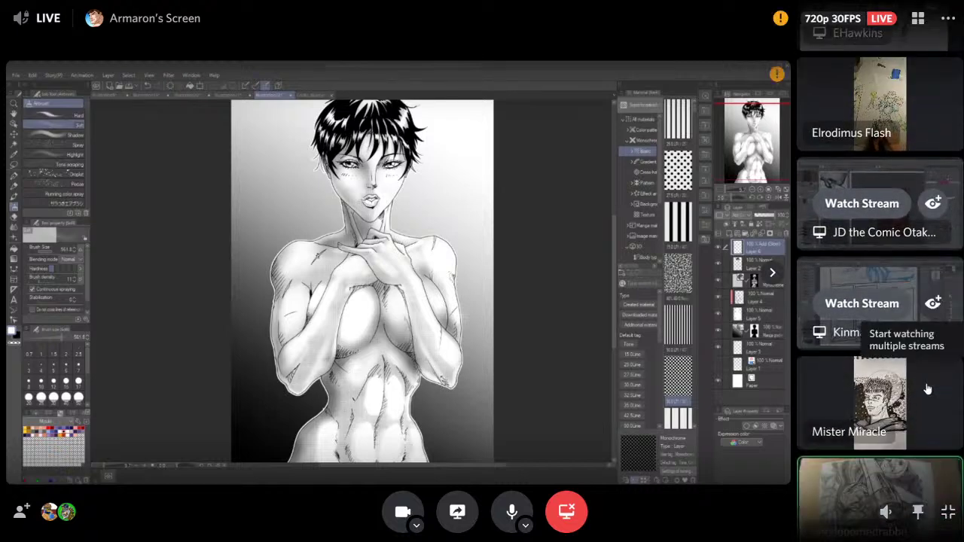
pyautogui.click(878, 399)
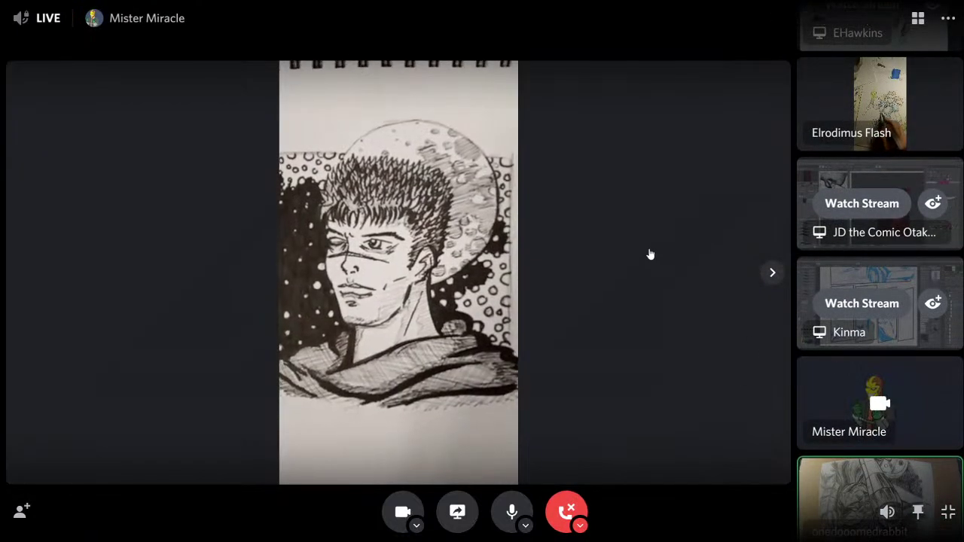